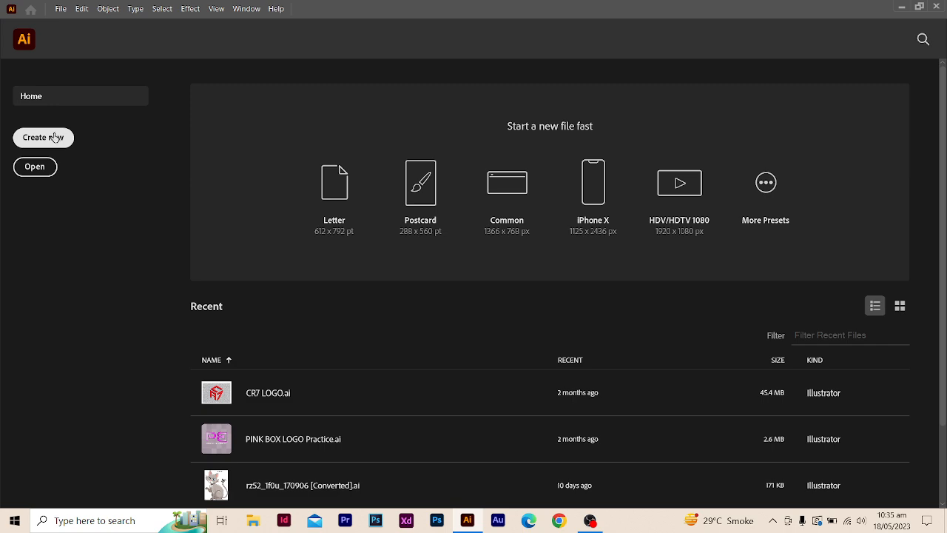
# - Set up a new landscape document named Frido, 1350 px wide and 1080 px high, in RGB color mode
pyautogui.click(59, 140)
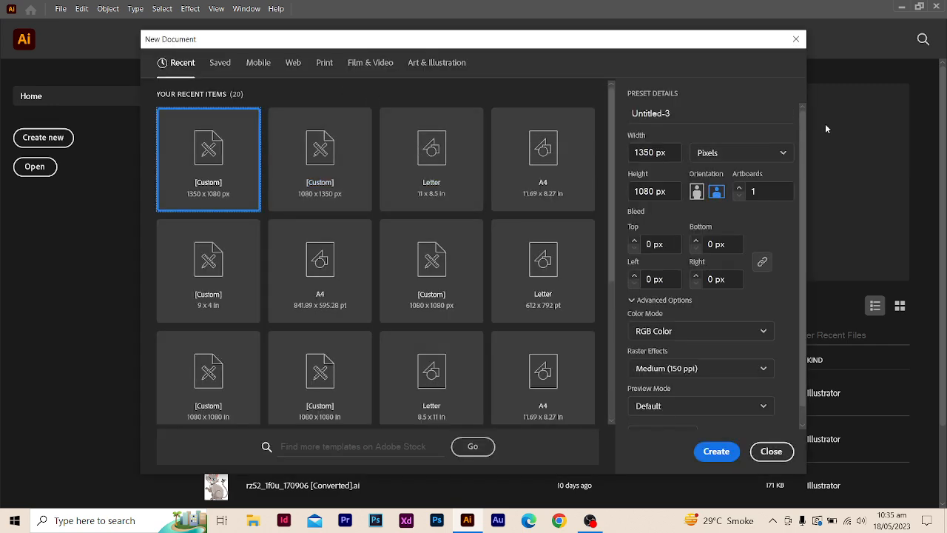
pyautogui.moveTo(681, 112); pyautogui.dragTo(633, 115)
pyautogui.press('BackSpace')
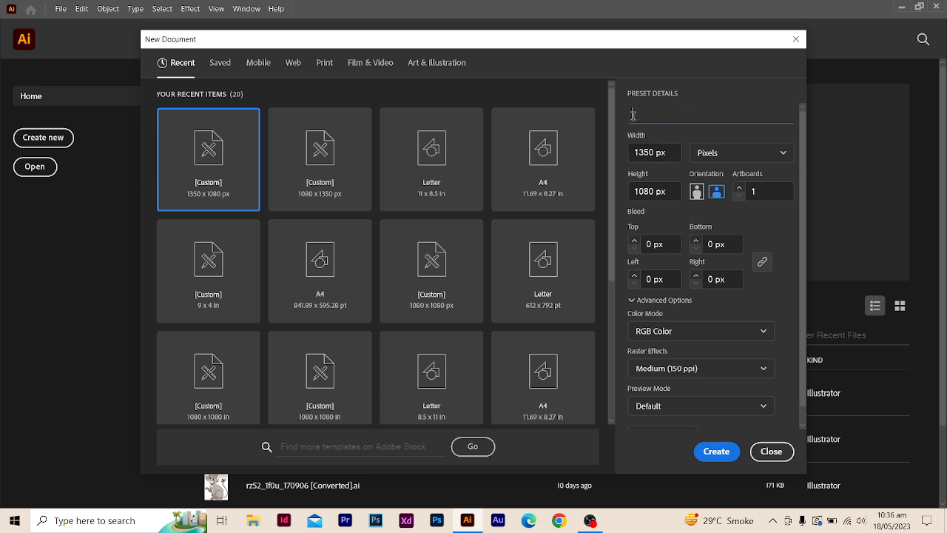
pyautogui.write('Fi')
pyautogui.moveTo(660, 152); pyautogui.dragTo(637, 156)
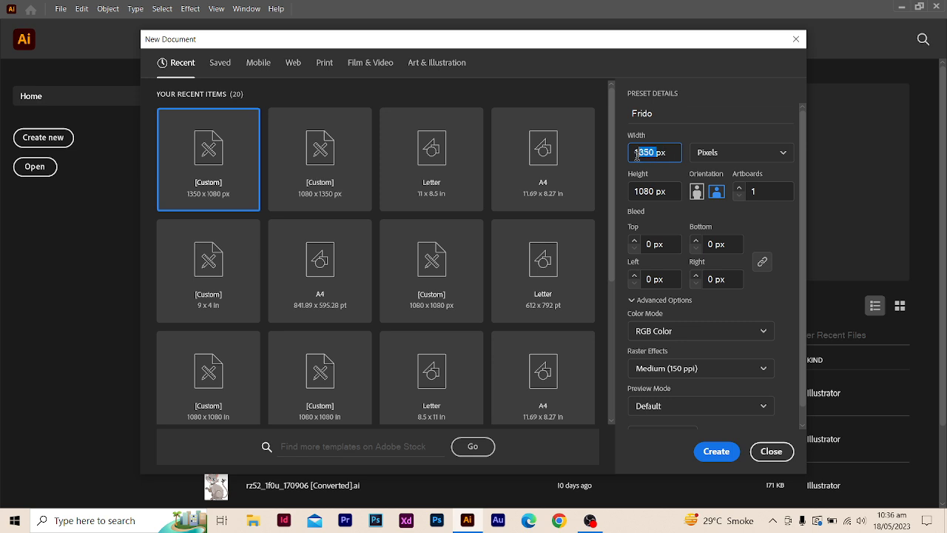
pyautogui.moveTo(654, 191); pyautogui.dragTo(638, 191)
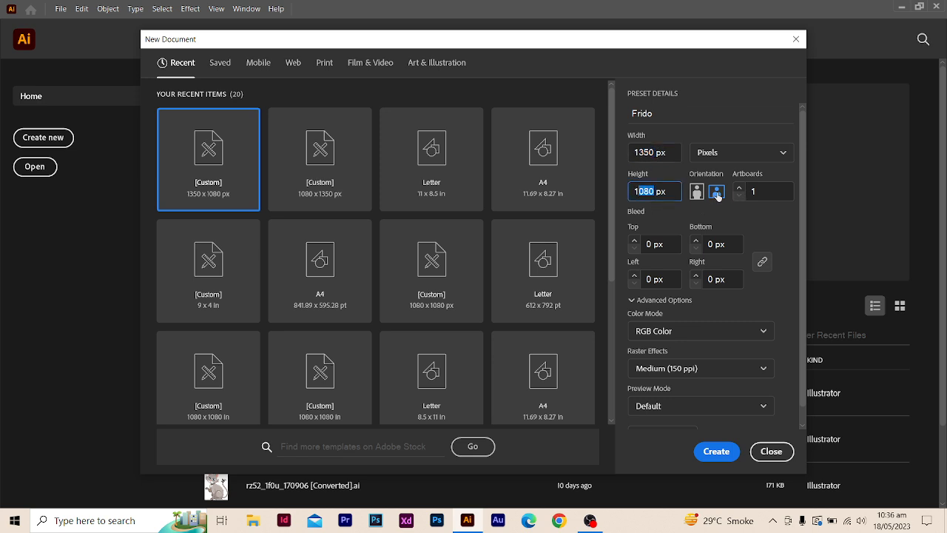
pyautogui.click(734, 330)
pyautogui.click(699, 355)
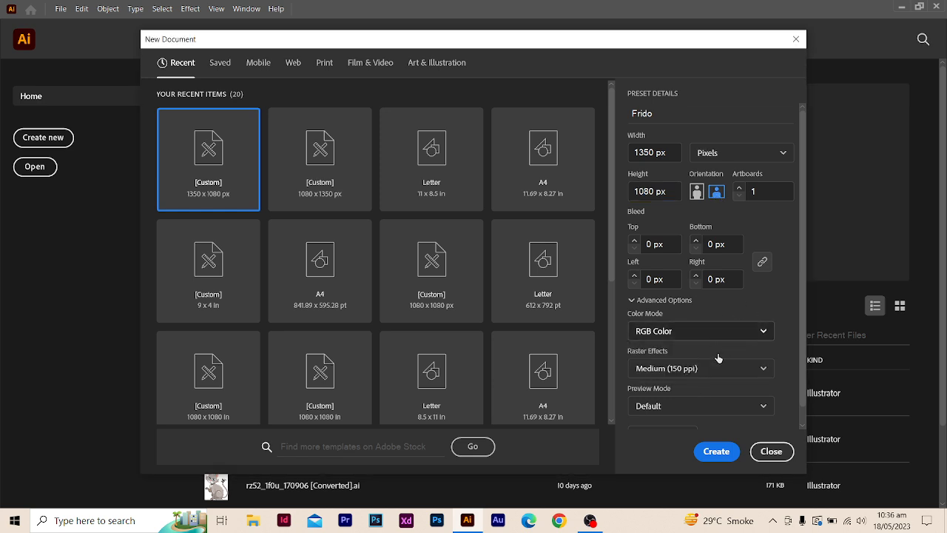
# - Set the raster effects to Medium (150 ppi) and create the document
pyautogui.click(712, 368)
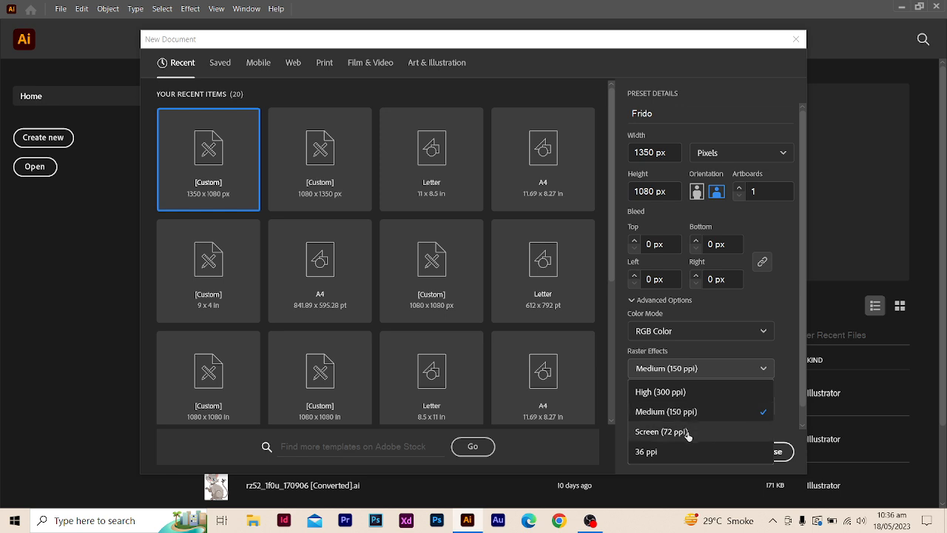
pyautogui.click(688, 433)
pyautogui.click(698, 368)
pyautogui.click(682, 392)
pyautogui.click(690, 368)
pyautogui.click(697, 411)
pyautogui.click(704, 367)
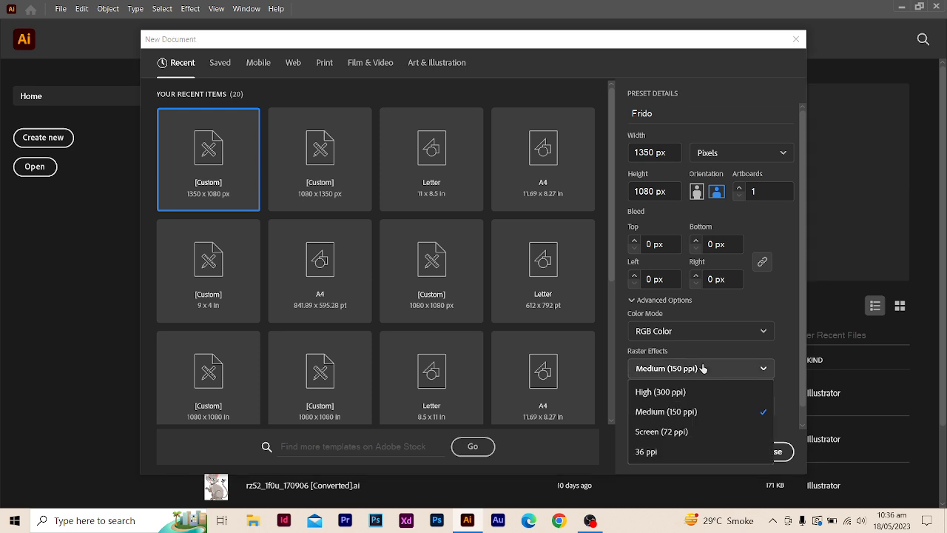
pyautogui.click(681, 413)
pyautogui.click(715, 451)
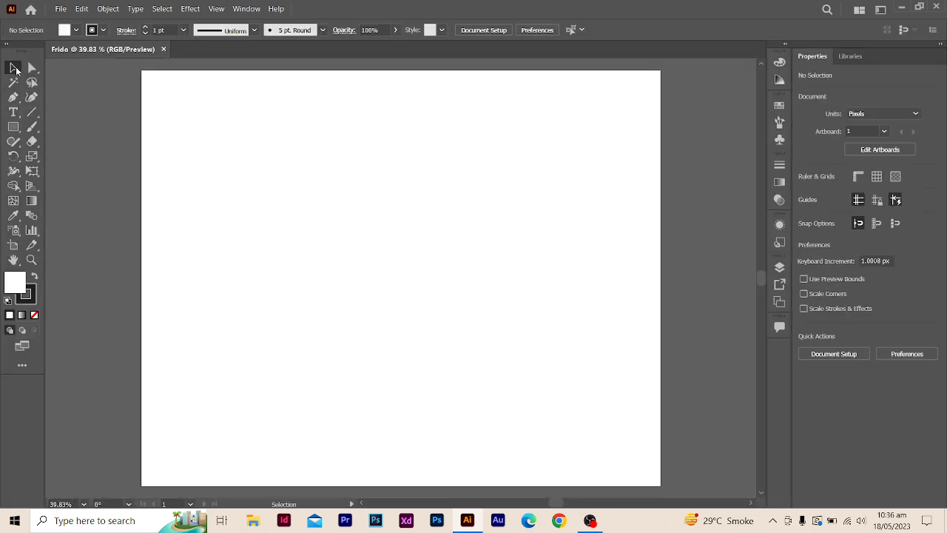
# - Add the point text "FRIDO" in the upper part of the artboard
pyautogui.click(14, 112)
pyautogui.click(297, 220)
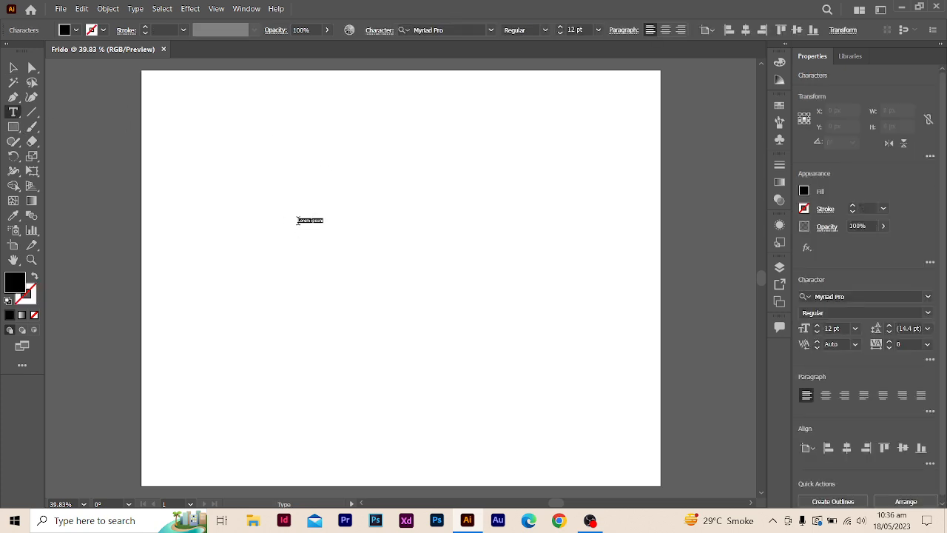
pyautogui.press('BackSpace')
pyautogui.write('FRIDO')
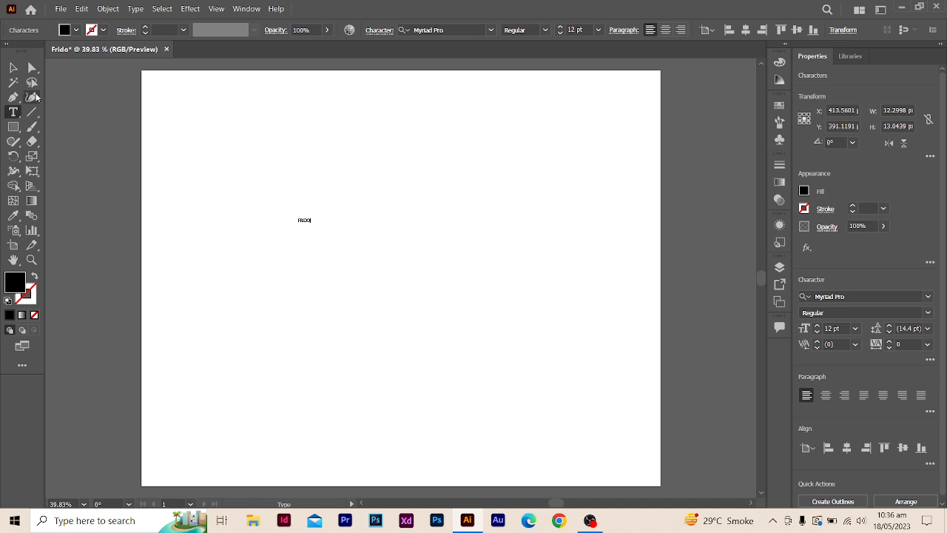
pyautogui.press('Escape')
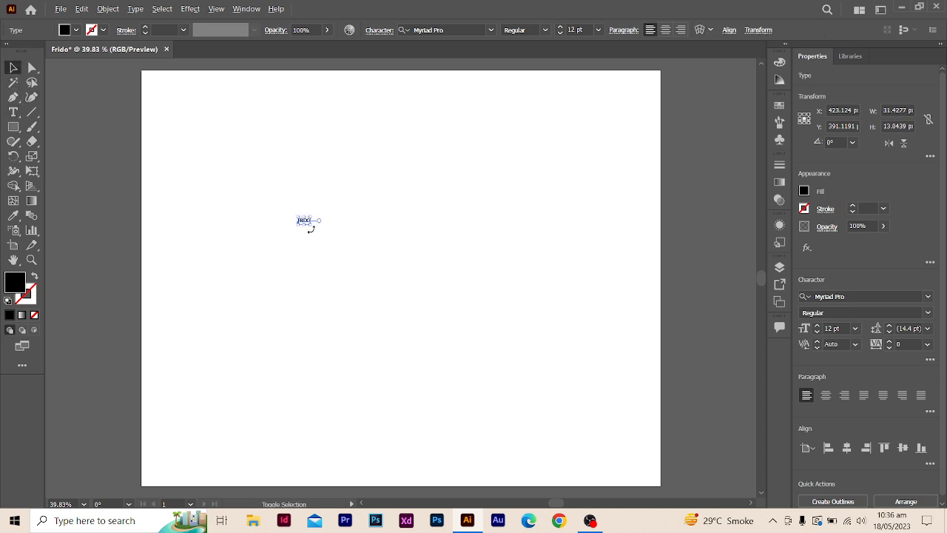
# - Enlarge the FRIDO text to about 748 by 310 px and move it slightly below the artboard's center
pyautogui.moveTo(314, 227); pyautogui.dragTo(448, 317)
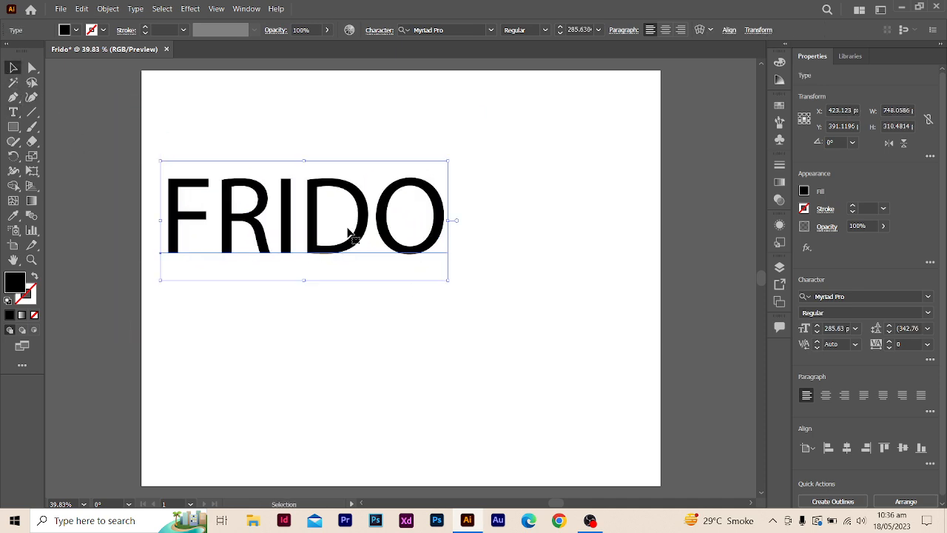
pyautogui.moveTo(361, 235); pyautogui.dragTo(459, 339)
pyautogui.click(102, 170)
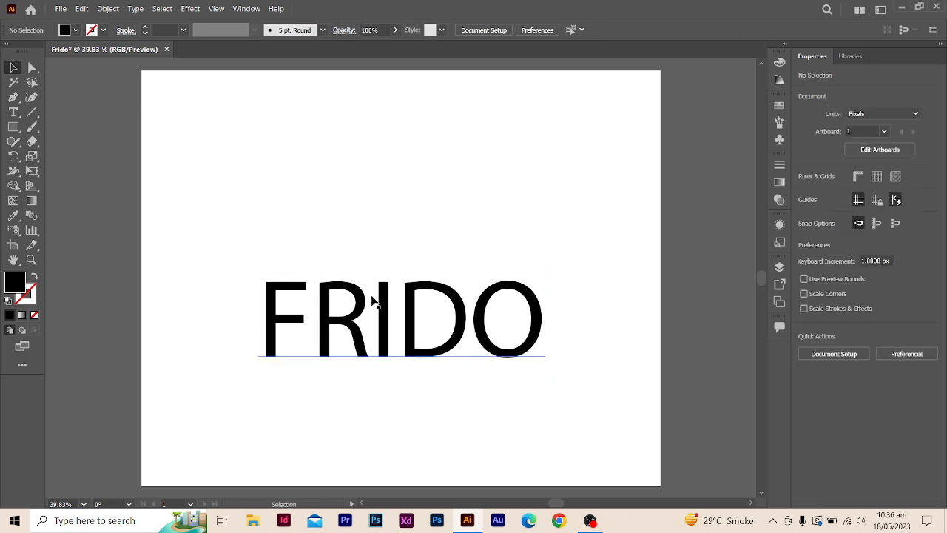
pyautogui.moveTo(384, 317); pyautogui.dragTo(400, 323)
pyautogui.click(634, 339)
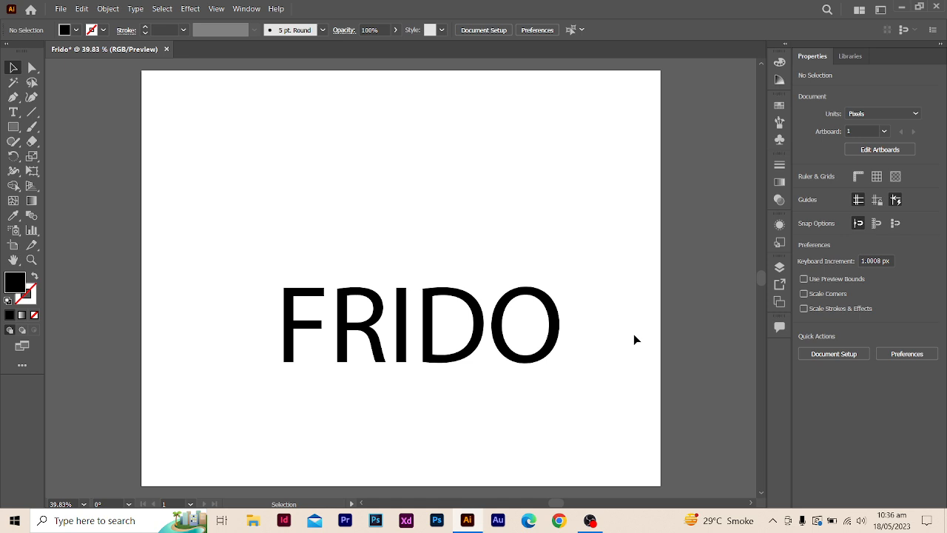
pyautogui.click(400, 330)
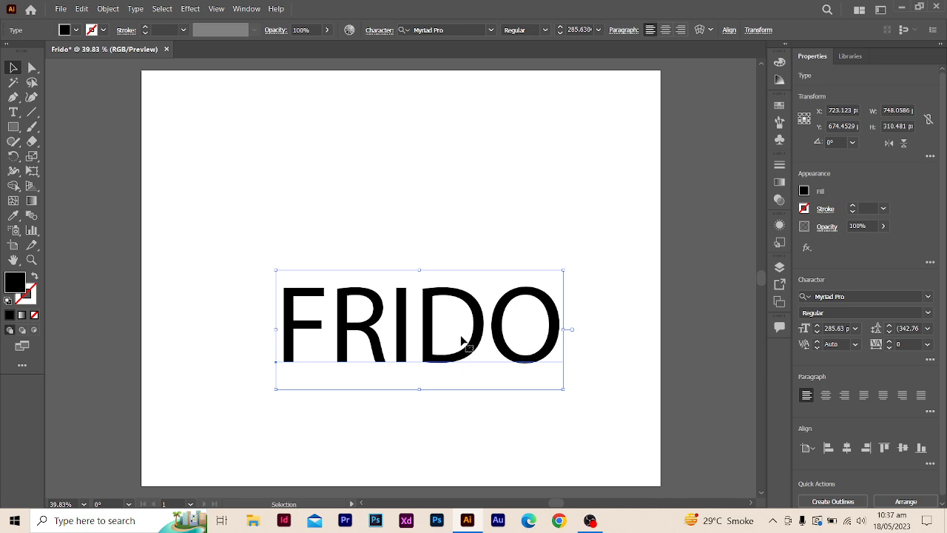
pyautogui.click(513, 244)
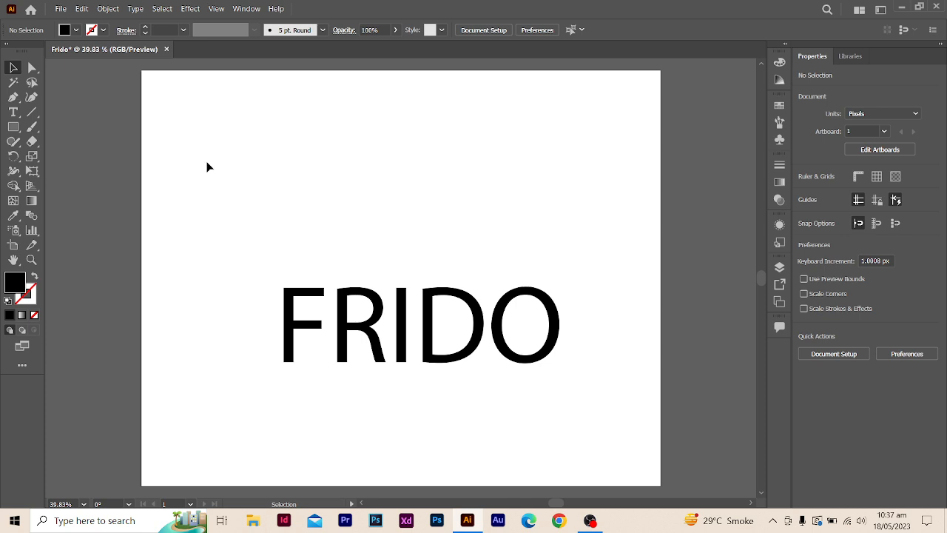
# - Draw a black square of about 122 px just outside the artboard's upper right edge
pyautogui.click(19, 128)
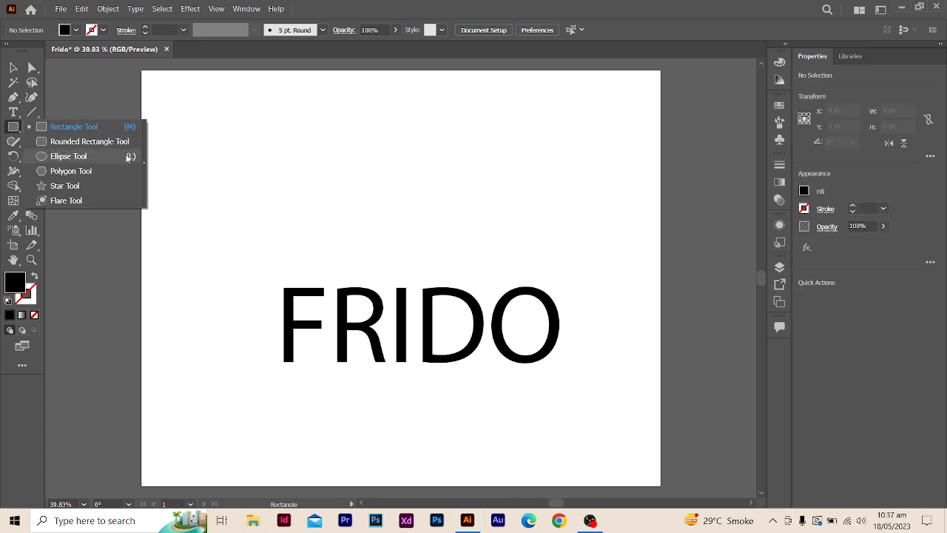
pyautogui.click(106, 126)
pyautogui.moveTo(665, 122); pyautogui.dragTo(712, 168)
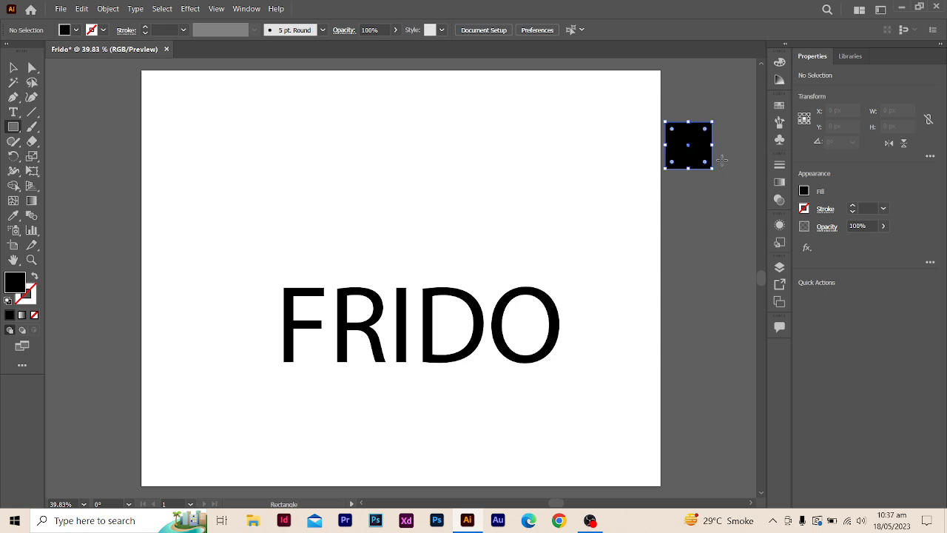
# - Fill the square with the dark purple swatch and move it slightly farther from the artboard's edge
pyautogui.click(779, 62)
pyautogui.click(778, 64)
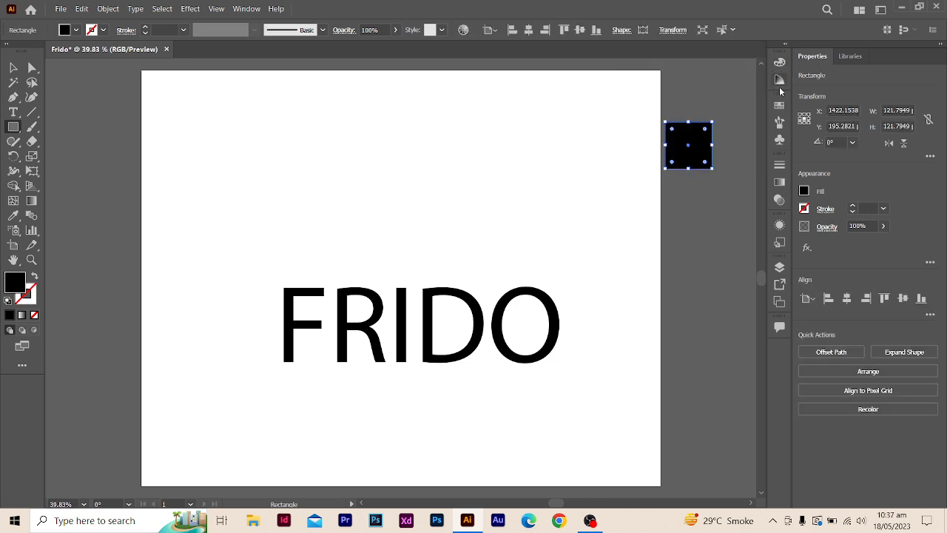
pyautogui.click(779, 105)
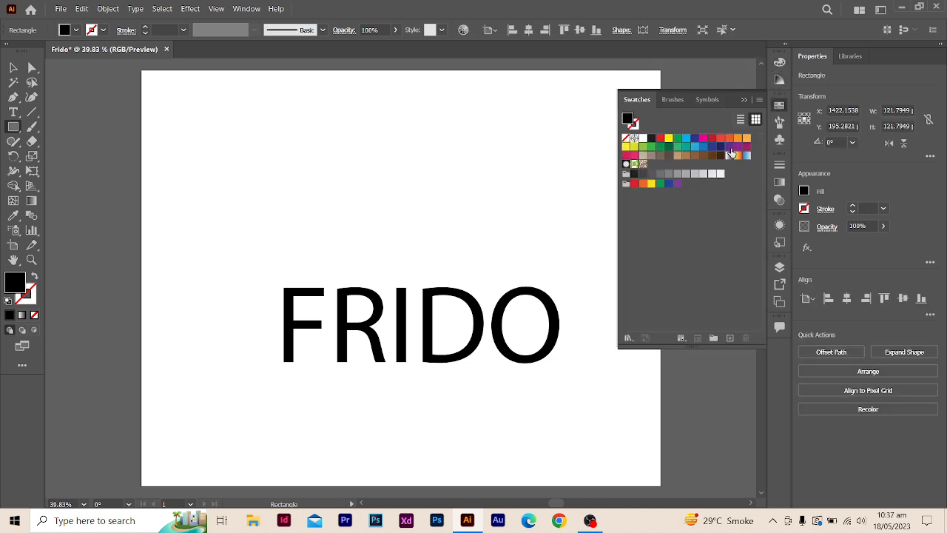
pyautogui.click(730, 148)
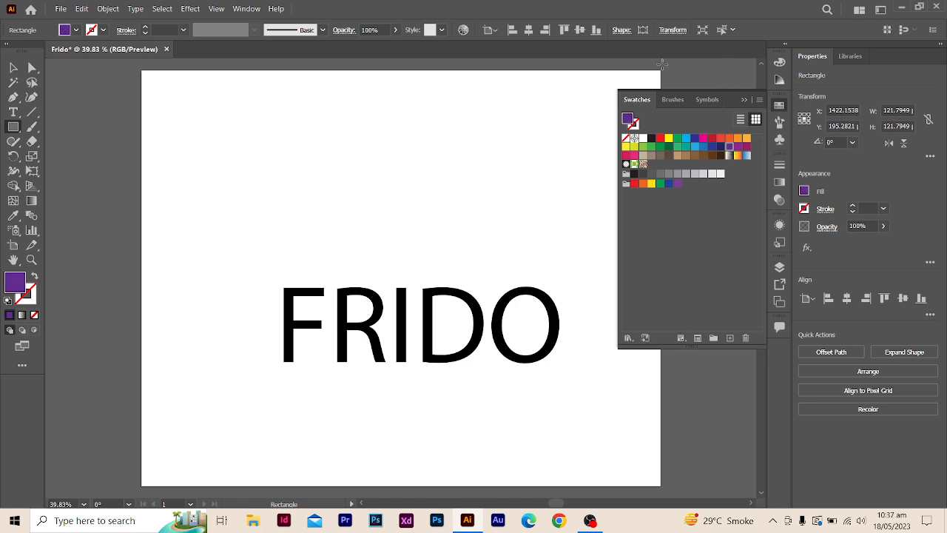
pyautogui.click(13, 67)
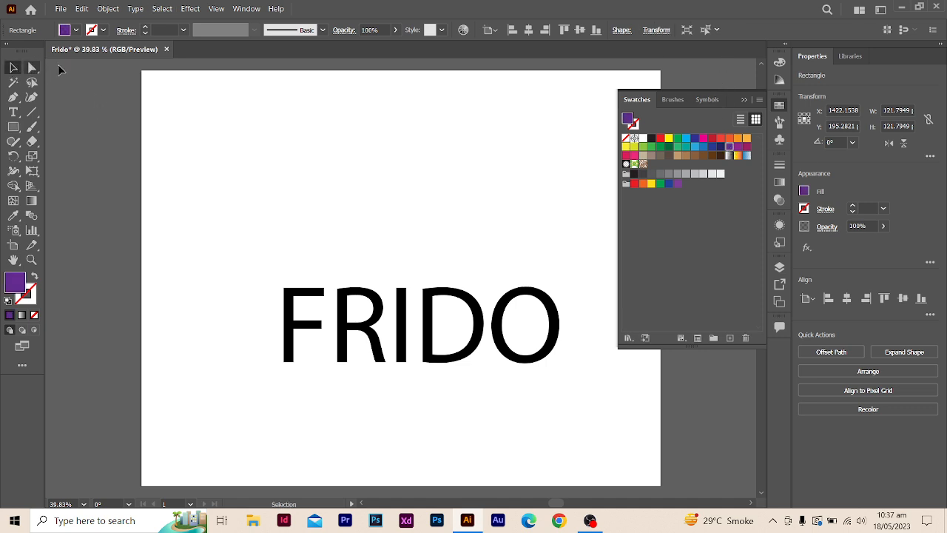
pyautogui.click(700, 80)
pyautogui.moveTo(685, 156); pyautogui.dragTo(699, 160)
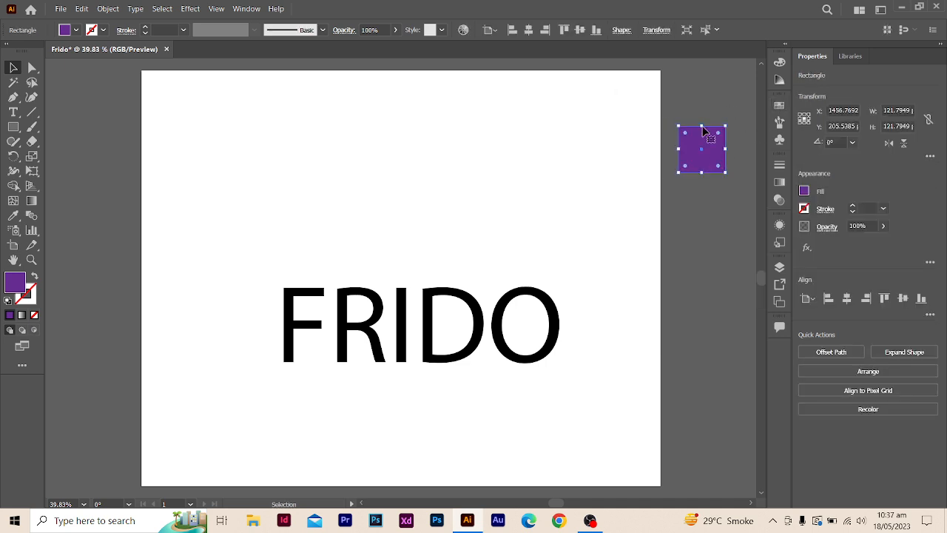
# - Duplicate the purple square directly below itself and fill the copy with a light gray swatch
pyautogui.moveTo(718, 163); pyautogui.dragTo(712, 220)
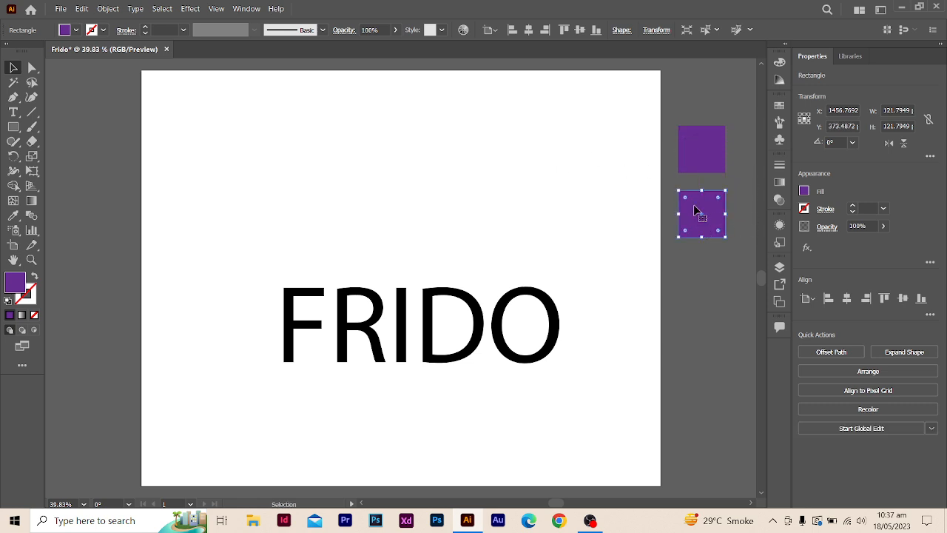
pyautogui.doubleClick(711, 210)
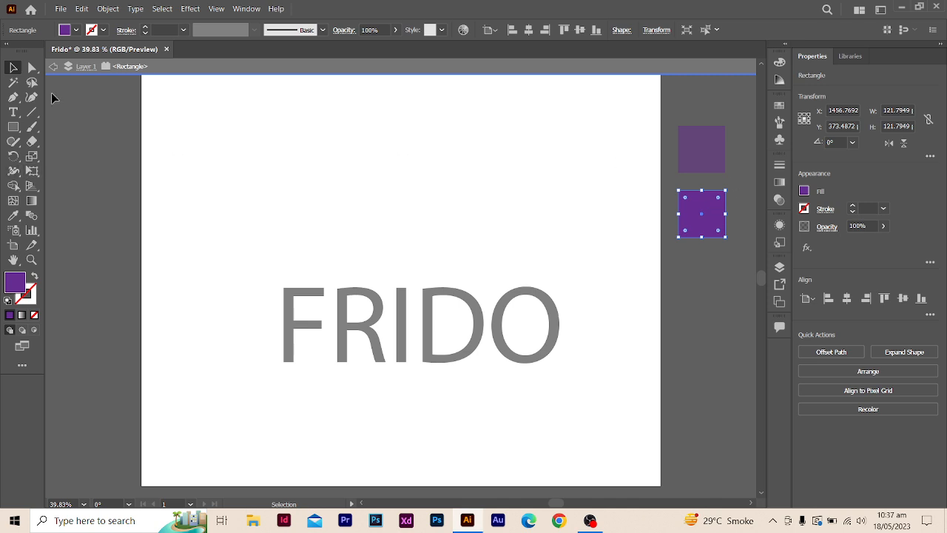
pyautogui.click(77, 30)
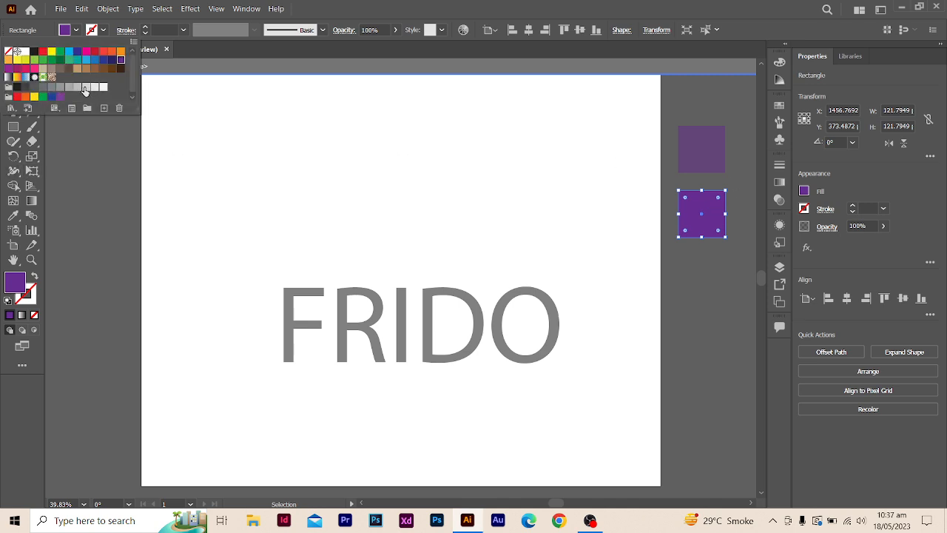
pyautogui.click(86, 87)
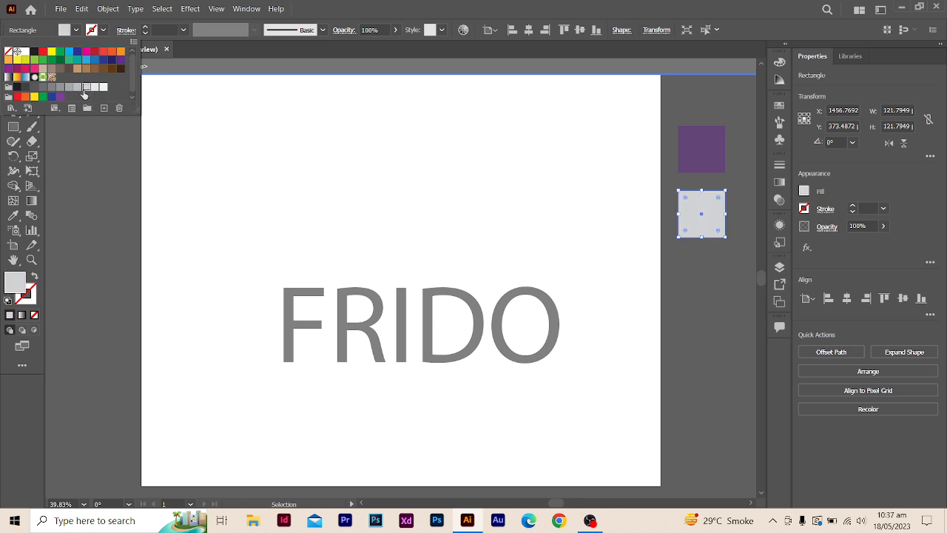
pyautogui.click(383, 9)
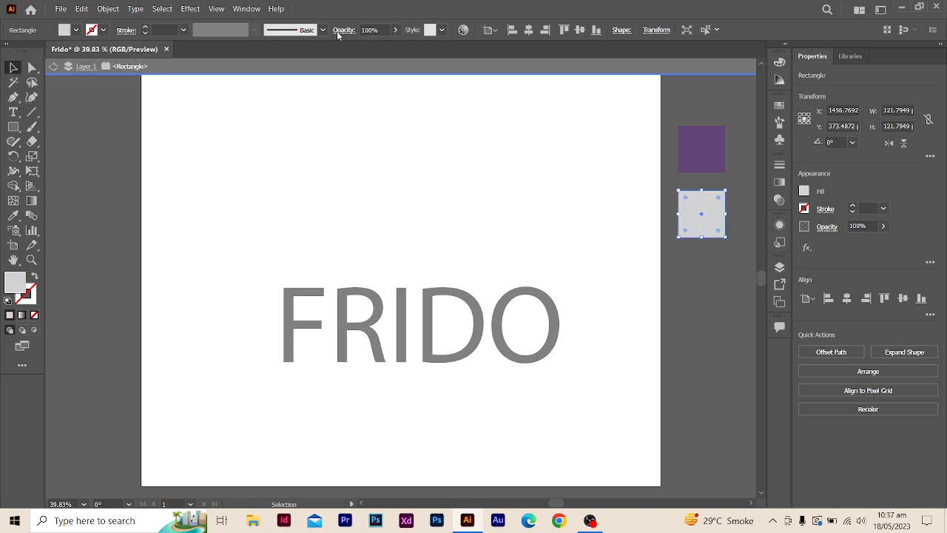
pyautogui.click(709, 114)
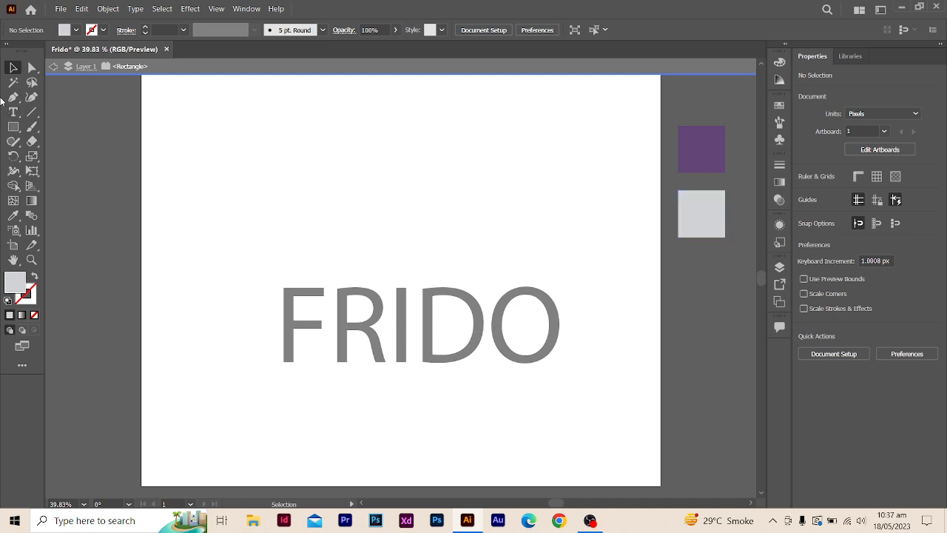
pyautogui.doubleClick(102, 177)
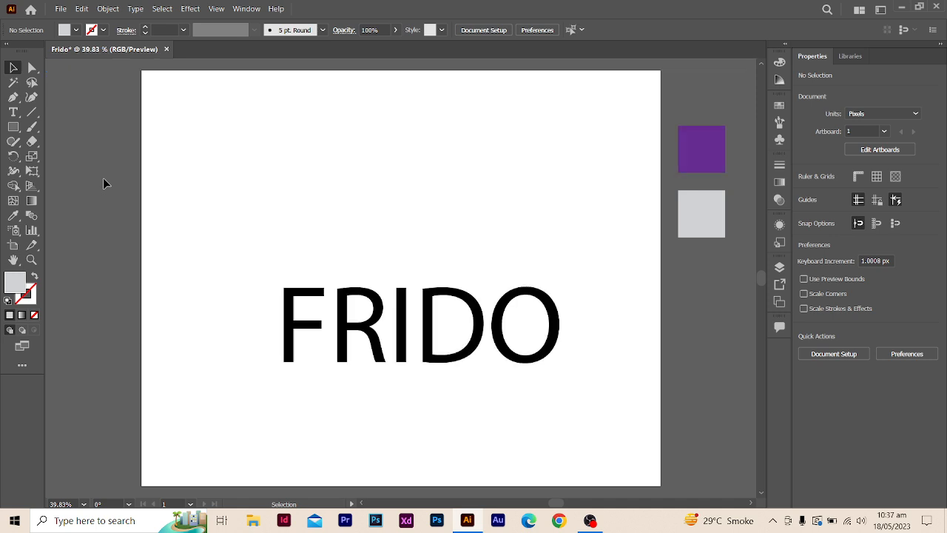
# - Delete the FRIDO text from the artboard
pyautogui.click(407, 307)
pyautogui.press('Delete')
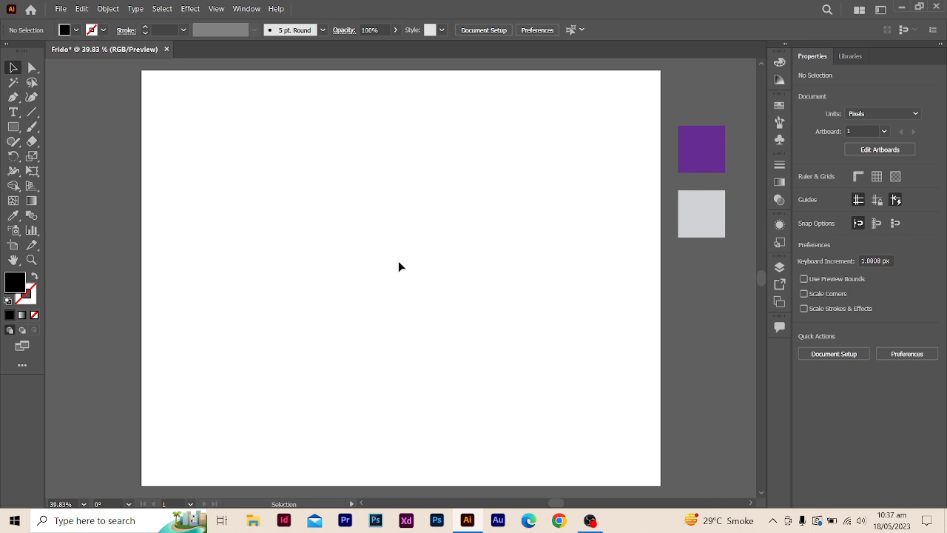
pyautogui.click(14, 186)
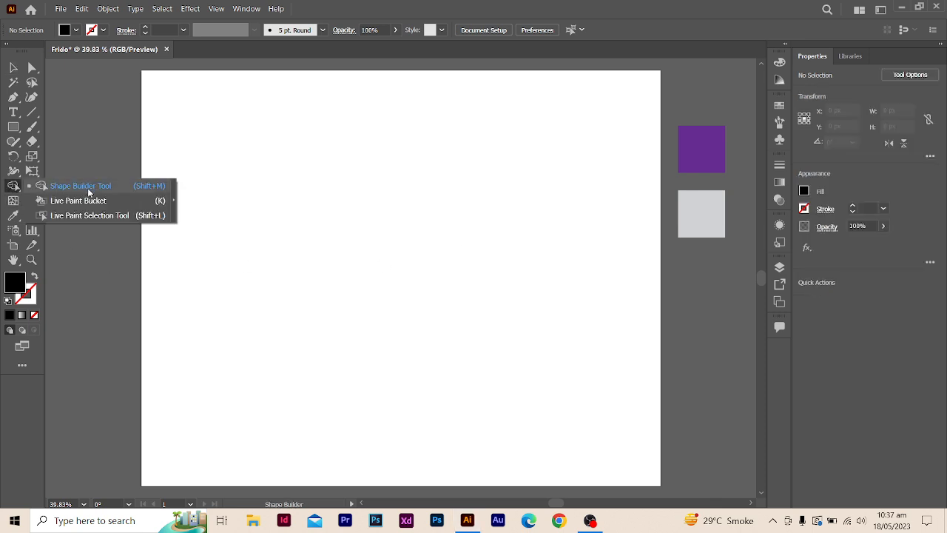
pyautogui.click(15, 68)
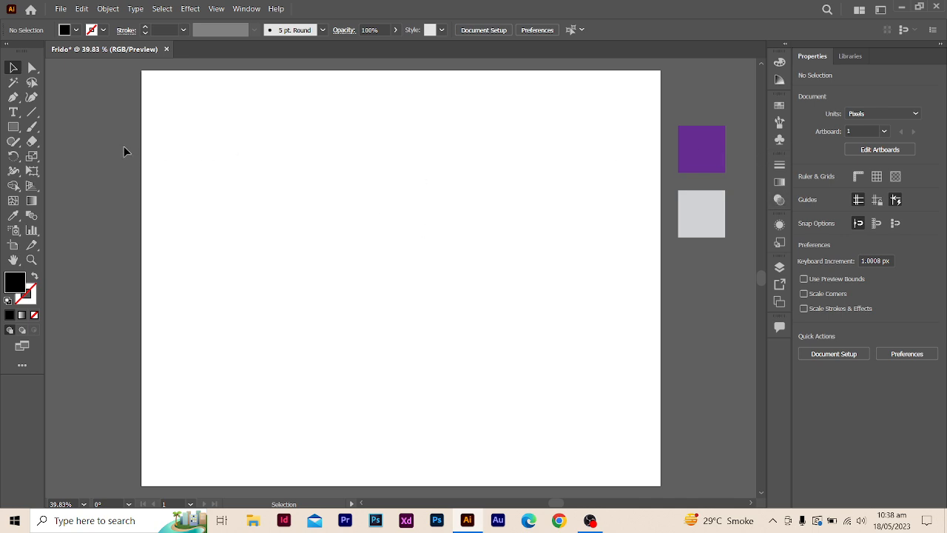
# - Draw a black rectangle of about 701 by 662 px on the artboard
pyautogui.click(13, 127)
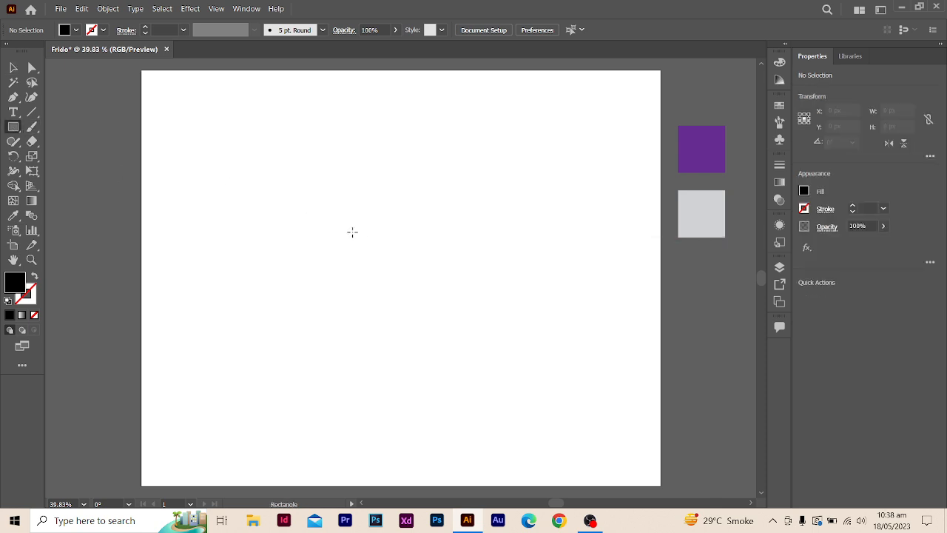
pyautogui.moveTo(290, 185); pyautogui.dragTo(560, 440)
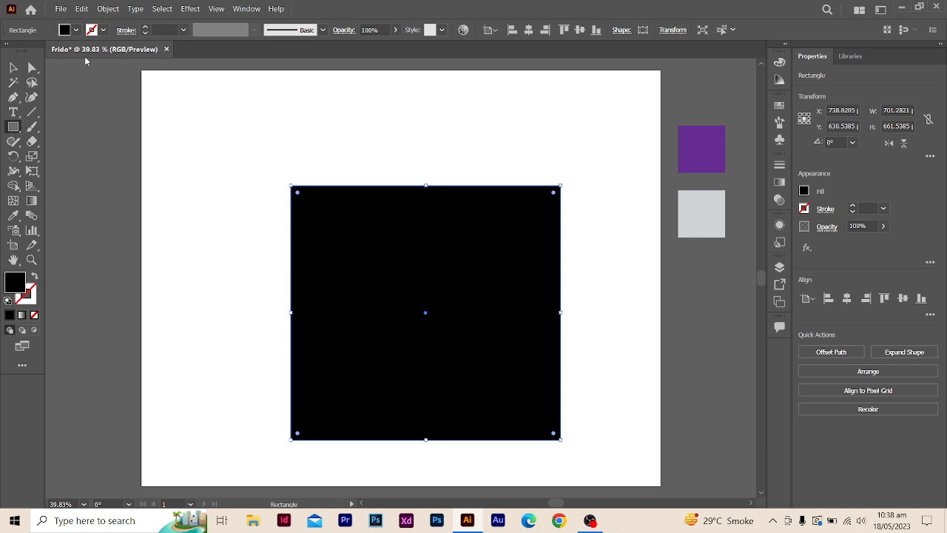
# - Remove the large rectangle's fill and give it a black 1 pt stroke
pyautogui.click(76, 31)
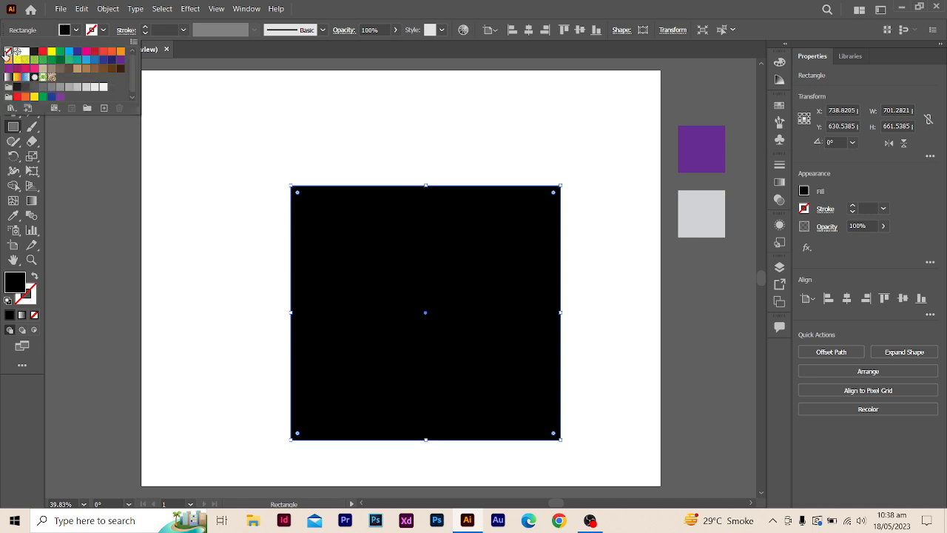
pyautogui.click(8, 52)
pyautogui.click(103, 30)
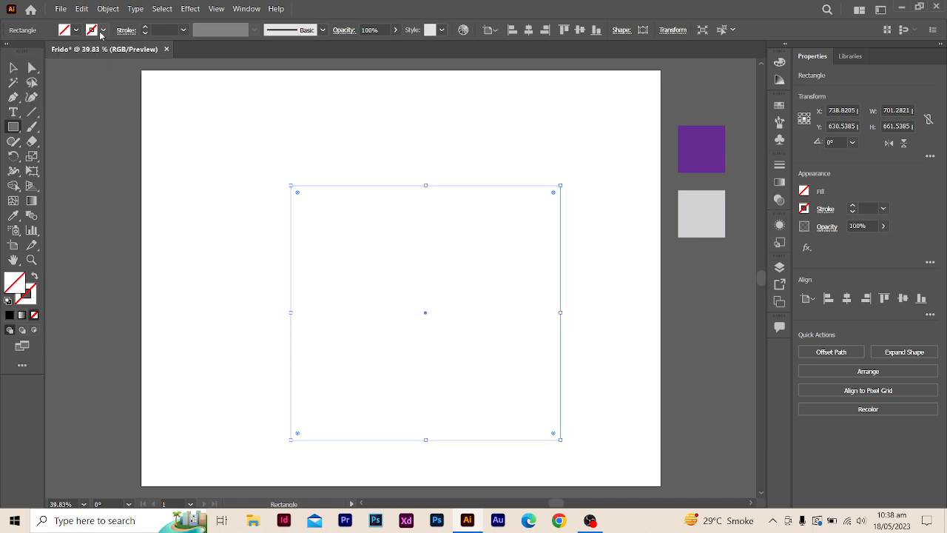
pyautogui.click(103, 30)
pyautogui.click(34, 52)
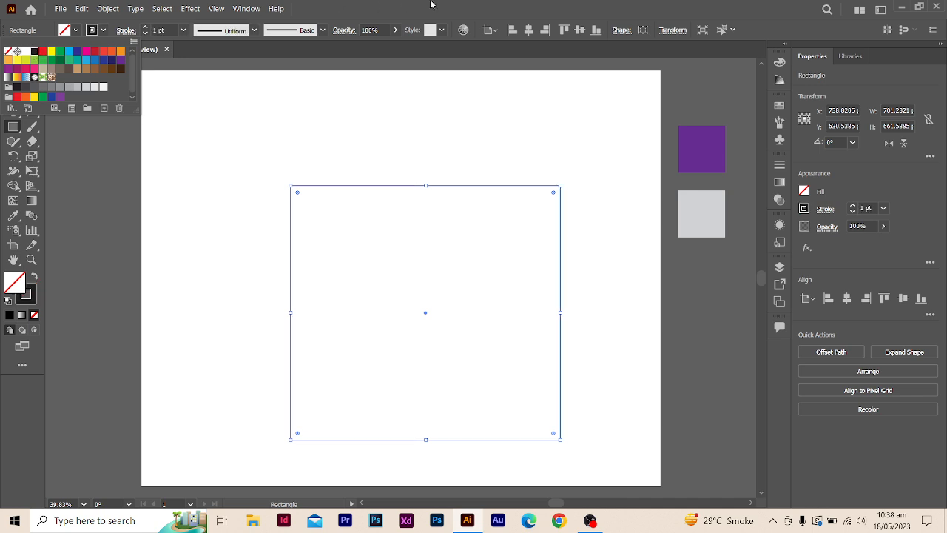
pyautogui.click(12, 69)
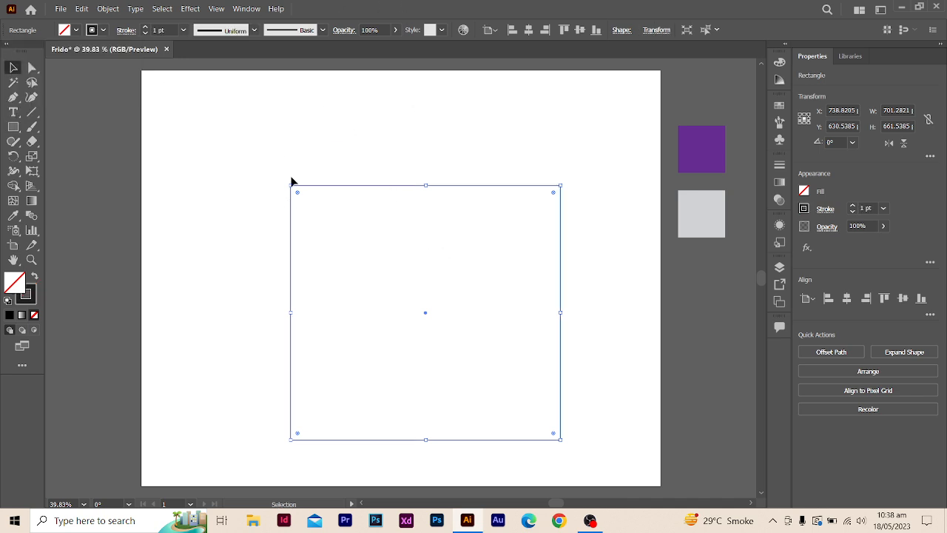
# - Split the outlined rectangle into a grid of 10 rows and 10 columns, previewing the result before applying it
pyautogui.click(108, 9)
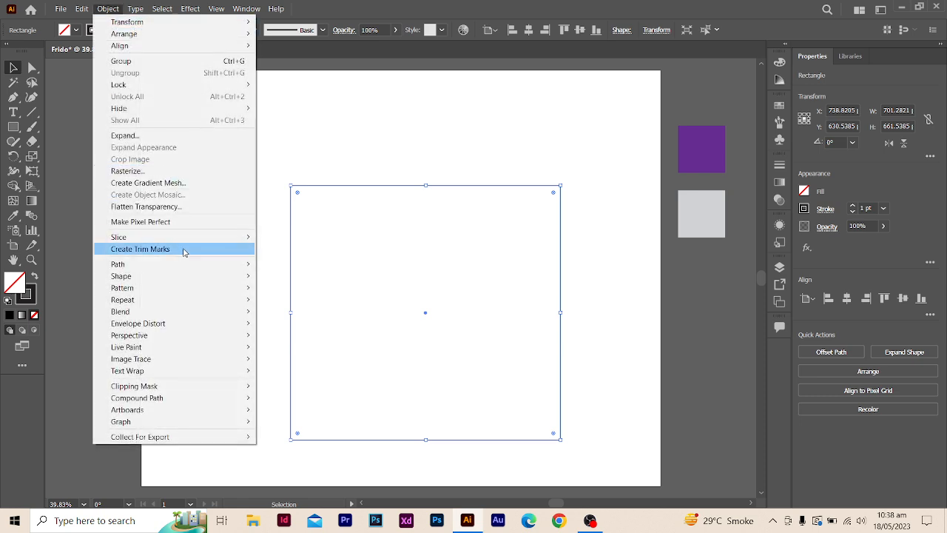
pyautogui.click(109, 9)
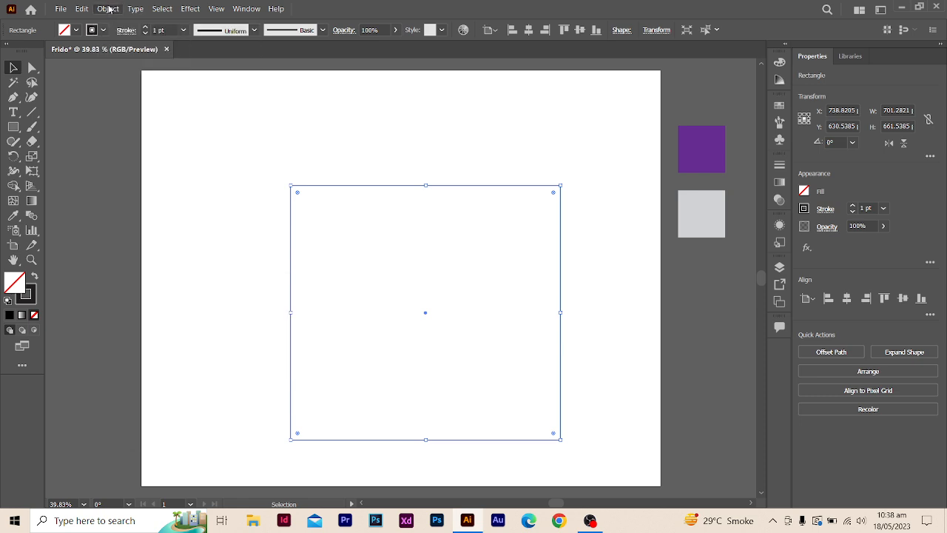
pyautogui.click(108, 8)
pyautogui.moveTo(184, 264)
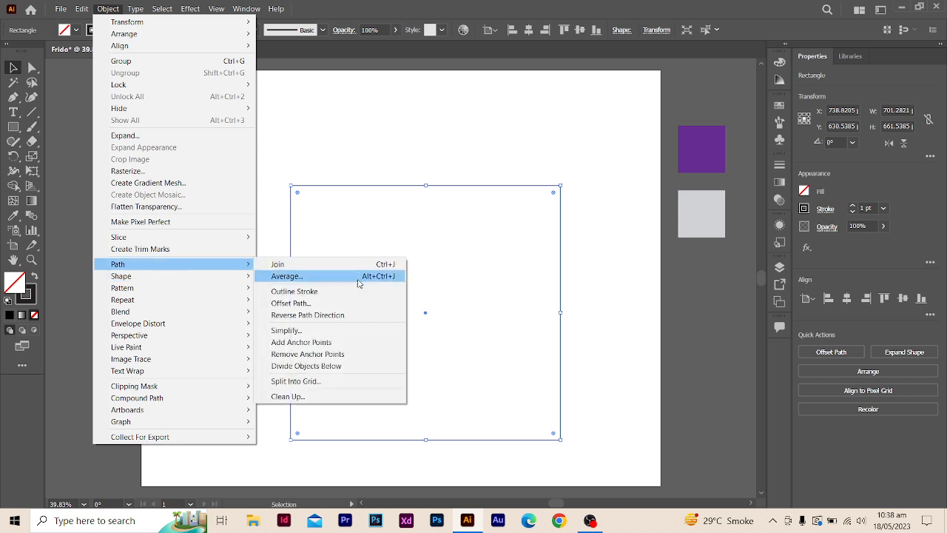
pyautogui.click(347, 381)
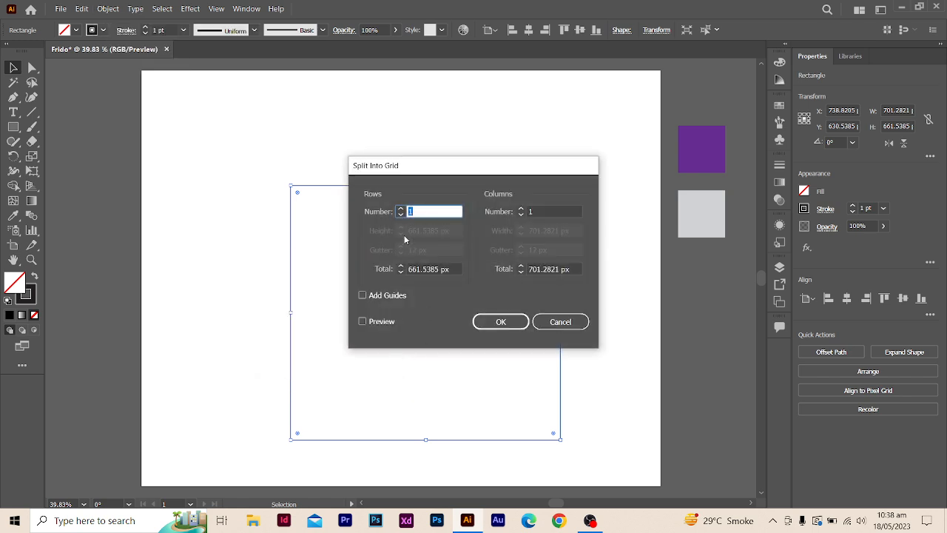
pyautogui.write('10')
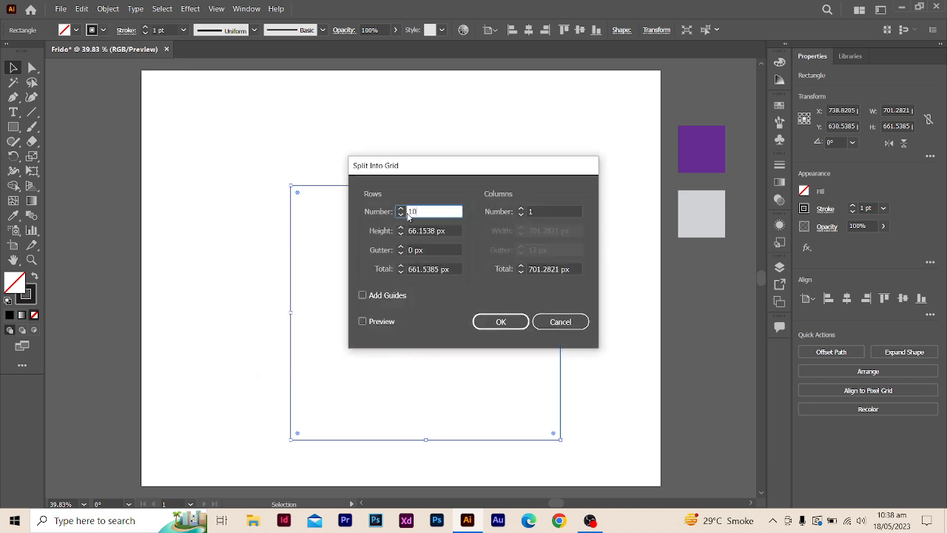
pyautogui.click(533, 213)
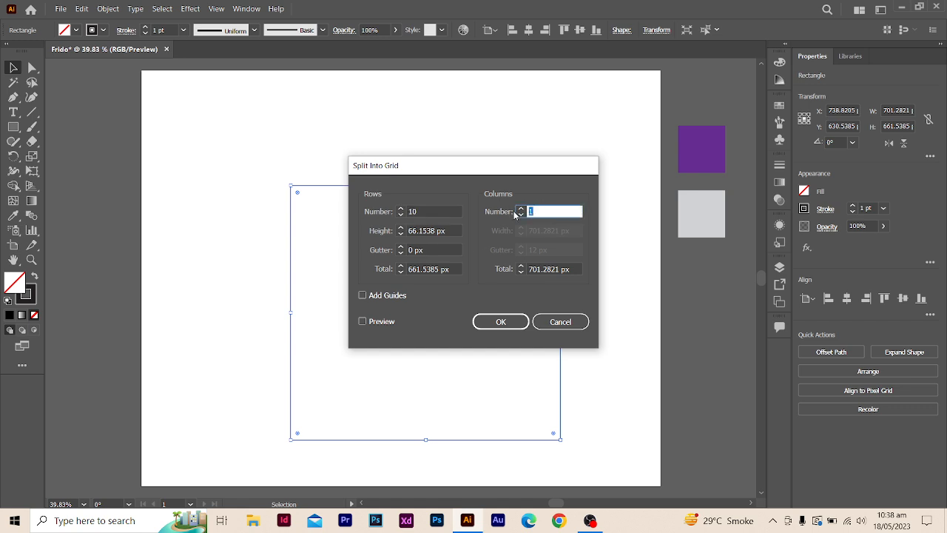
pyautogui.write('10')
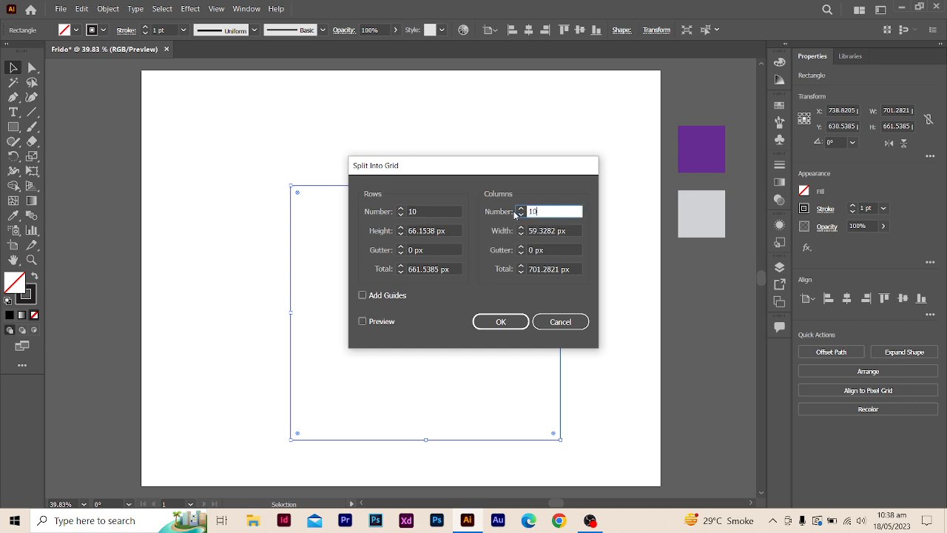
pyautogui.click(363, 321)
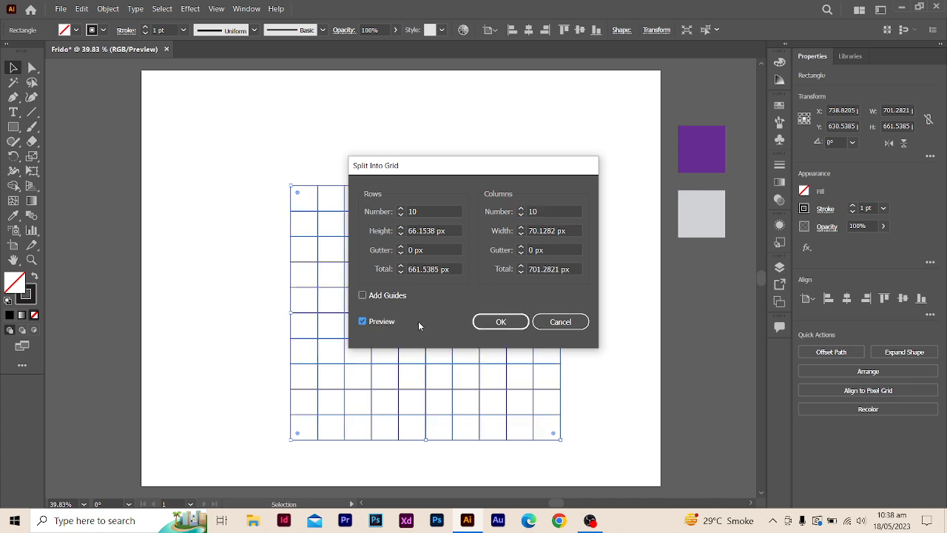
pyautogui.click(500, 322)
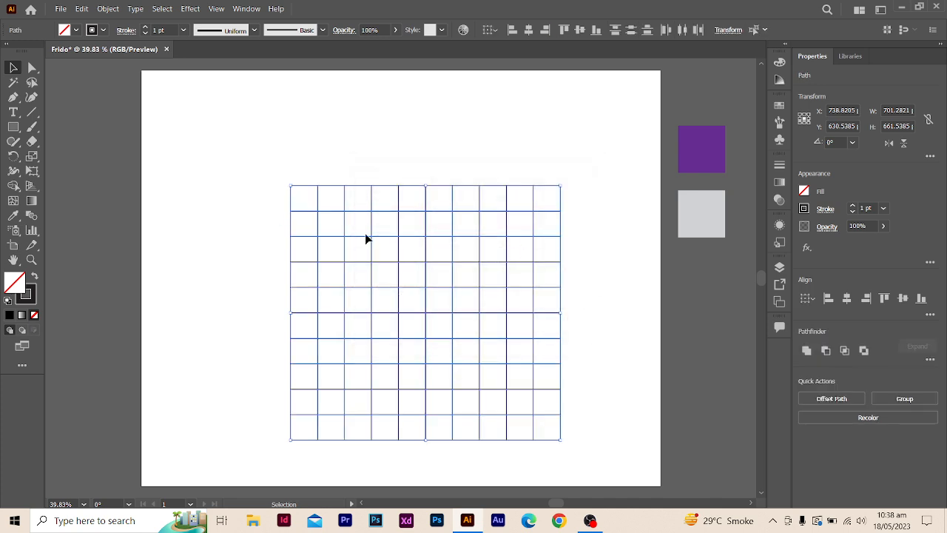
# - Select all the grid cells, enlarge them together to about 883 by 833 px, and move them near the artboard's center
pyautogui.click(103, 135)
pyautogui.click(293, 191)
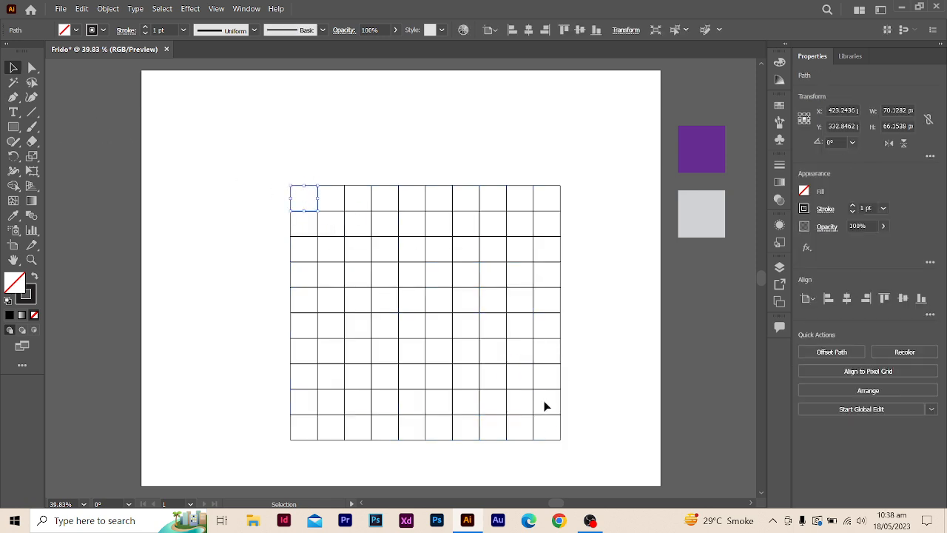
pyautogui.click(368, 146)
pyautogui.moveTo(250, 153); pyautogui.dragTo(599, 467)
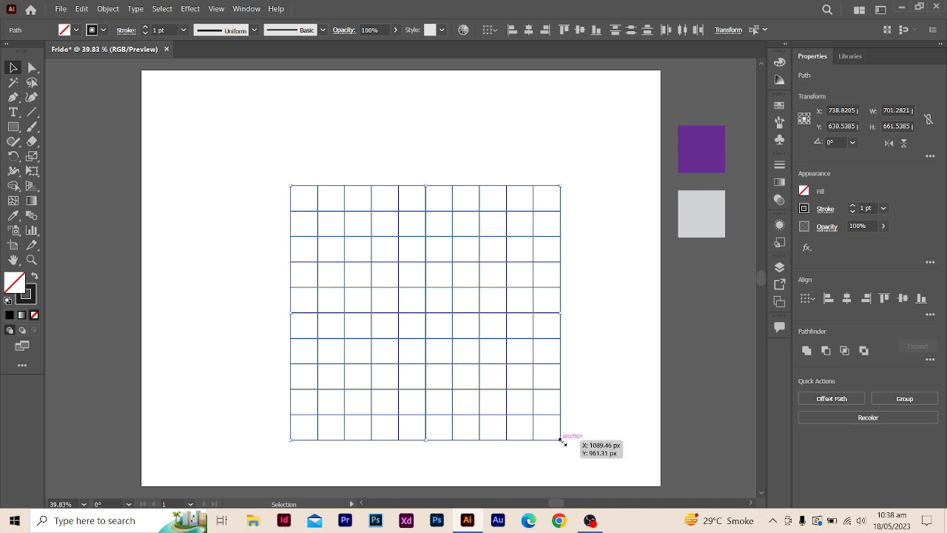
pyautogui.moveTo(562, 441); pyautogui.dragTo(617, 473)
pyautogui.moveTo(463, 156); pyautogui.dragTo(444, 121)
pyautogui.click(168, 234)
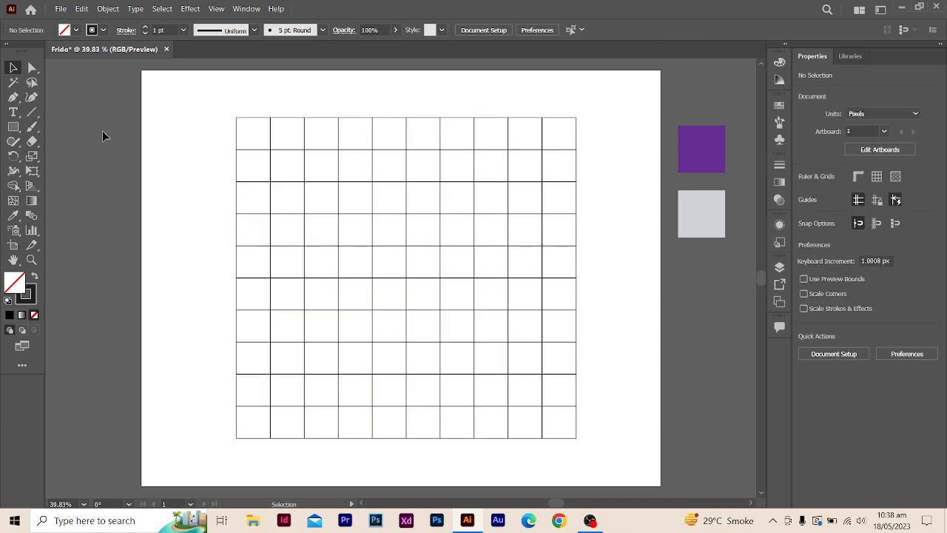
pyautogui.moveTo(178, 121); pyautogui.dragTo(488, 355)
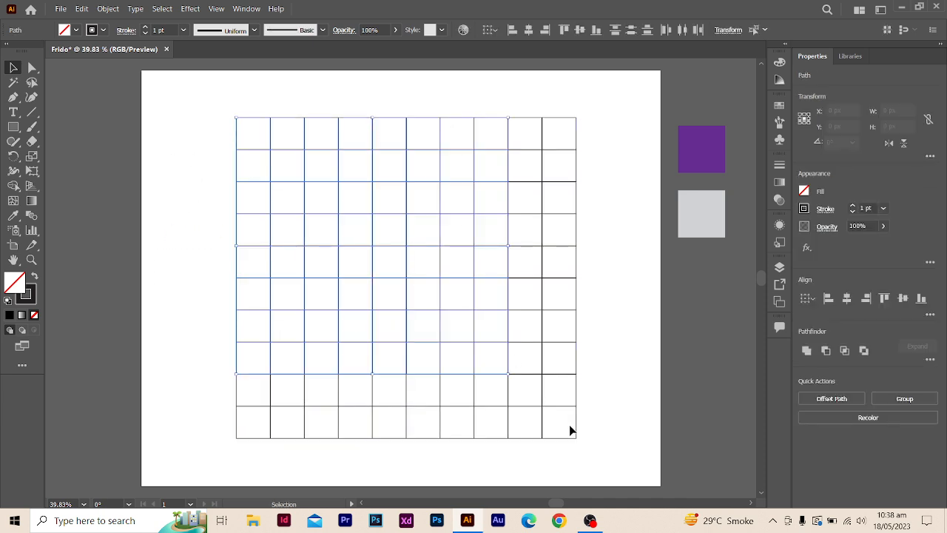
pyautogui.click(528, 30)
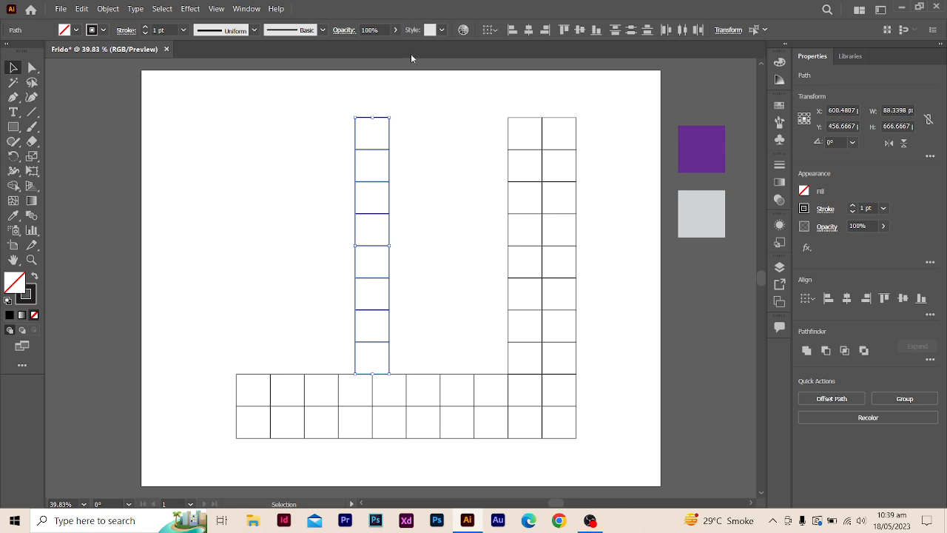
pyautogui.hotkey('ctrl', 'z')
pyautogui.click(528, 29)
pyautogui.hotkey('ctrl', 'z')
# - Group all the grid cells and center the group horizontally on the artboard
pyautogui.moveTo(212, 98); pyautogui.dragTo(613, 465)
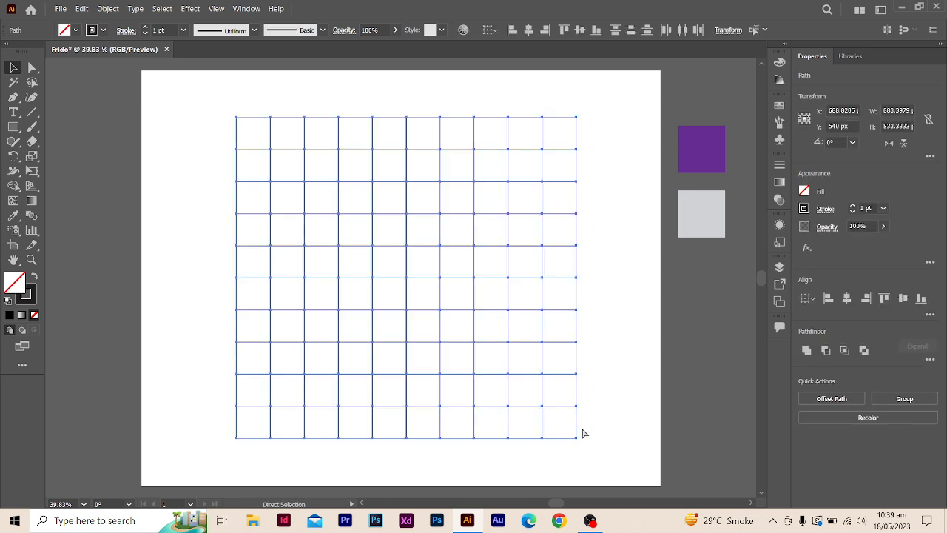
pyautogui.hotkey('ctrl', 'g')
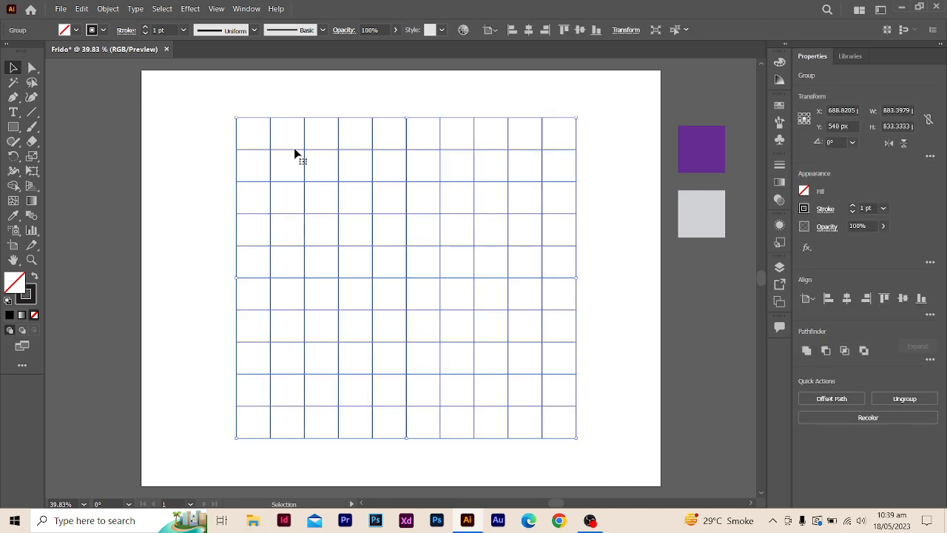
pyautogui.click(529, 31)
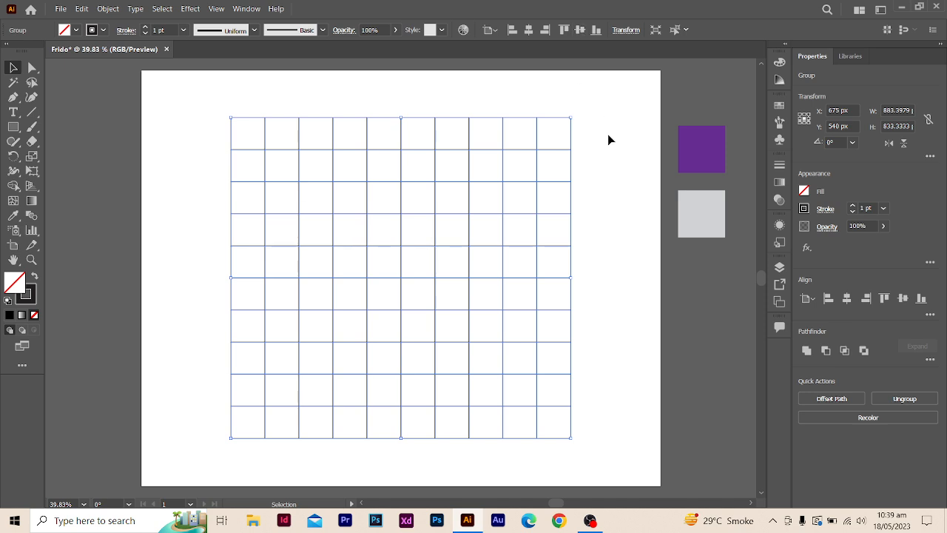
pyautogui.click(621, 169)
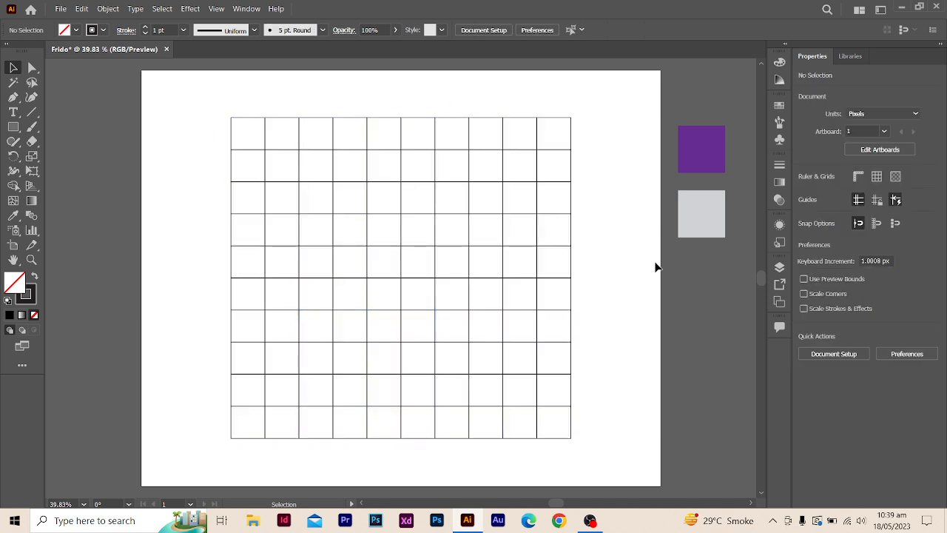
# - Enlarge the grid group evenly around its center until it nearly fills the artboard's height
pyautogui.click(539, 378)
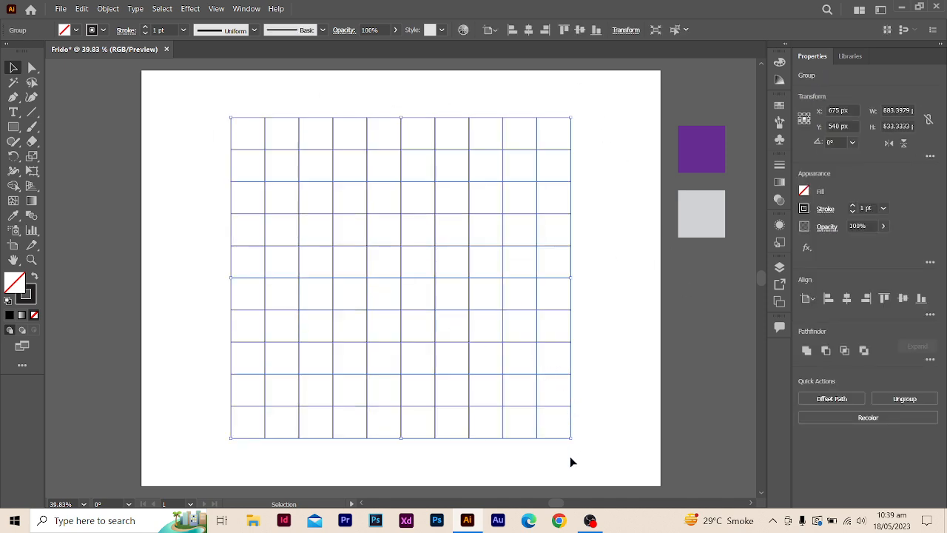
pyautogui.moveTo(573, 437); pyautogui.dragTo(615, 462)
pyautogui.click(724, 294)
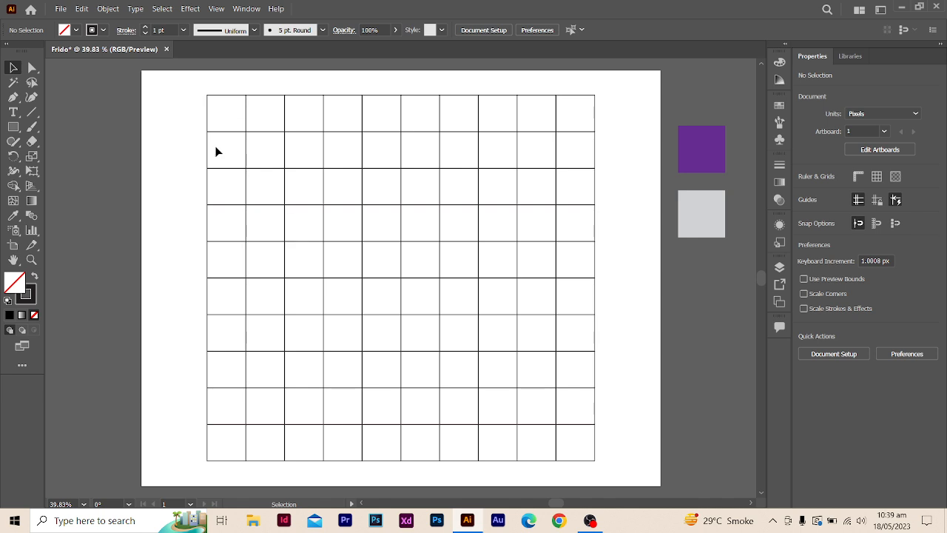
# - Draw an open Pen path from the grid's vertical centerline, four rows down: three cells left, two up, two right, one and a half down
pyautogui.click(14, 98)
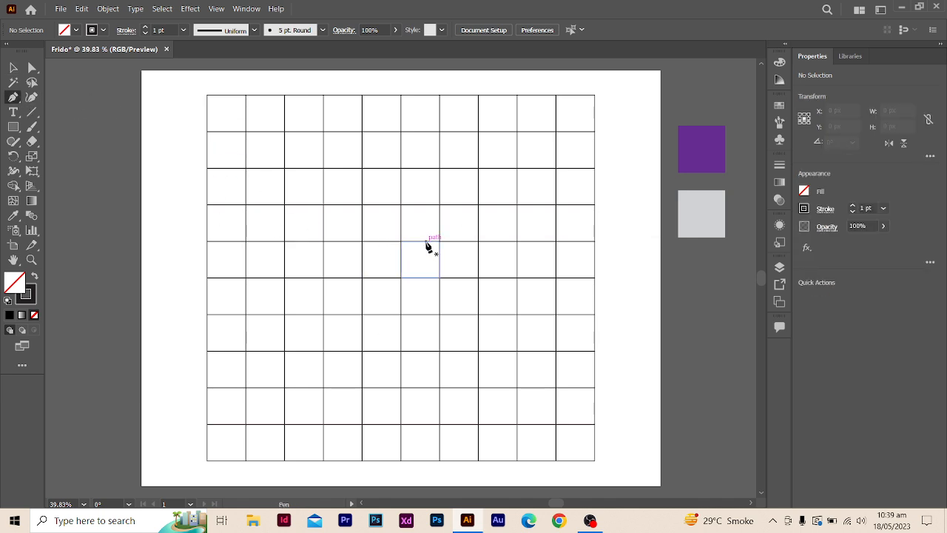
pyautogui.click(401, 242)
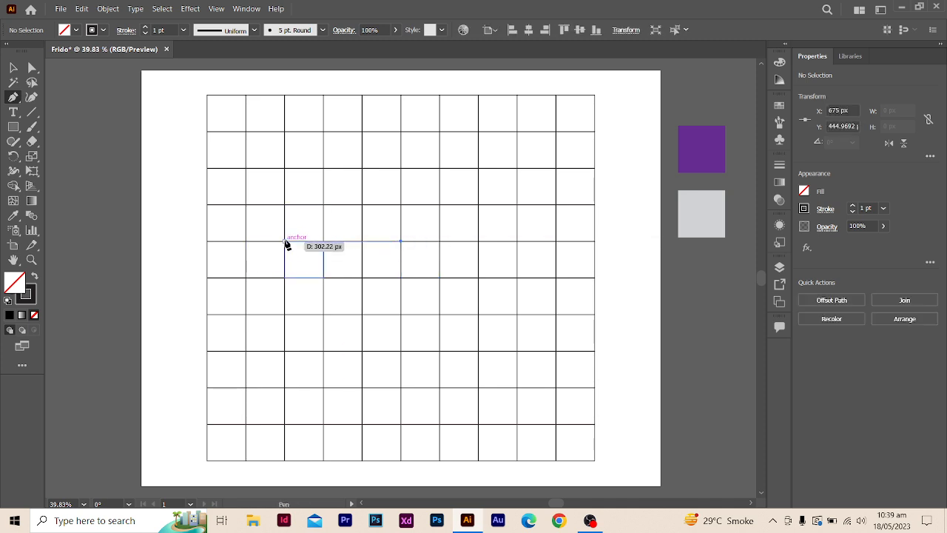
pyautogui.click(286, 242)
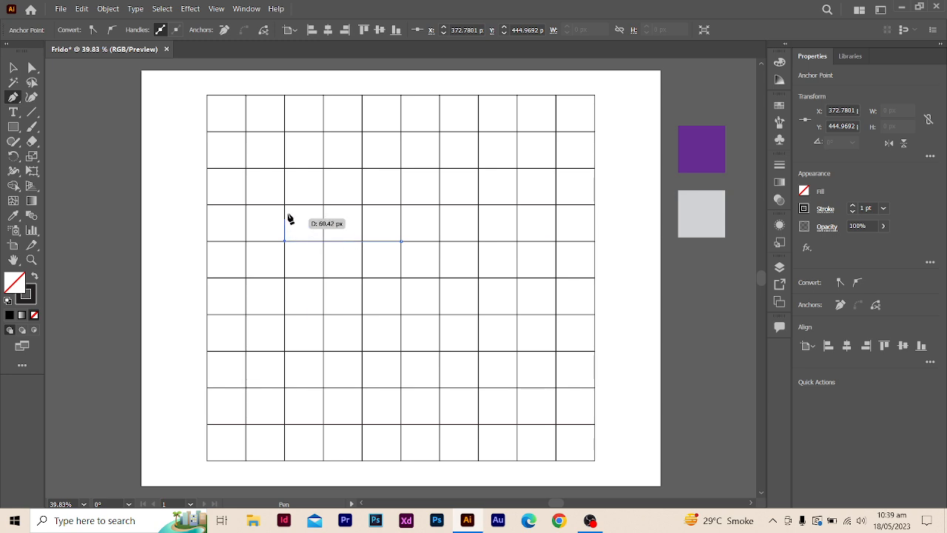
pyautogui.click(286, 169)
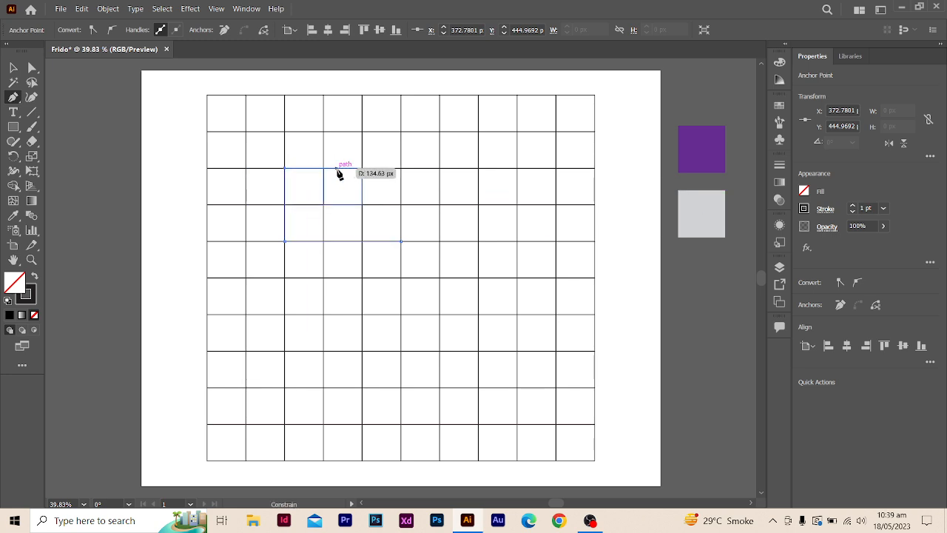
pyautogui.click(362, 170)
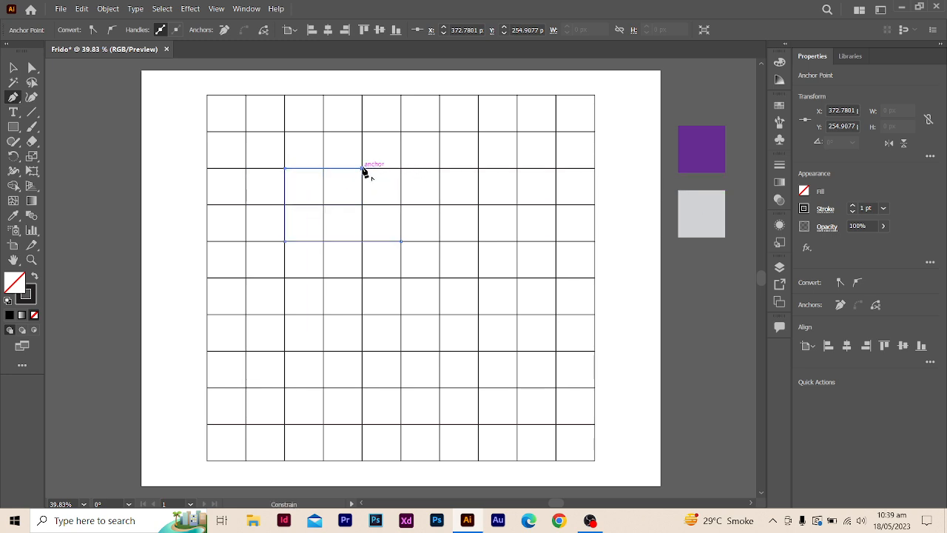
pyautogui.click(363, 223)
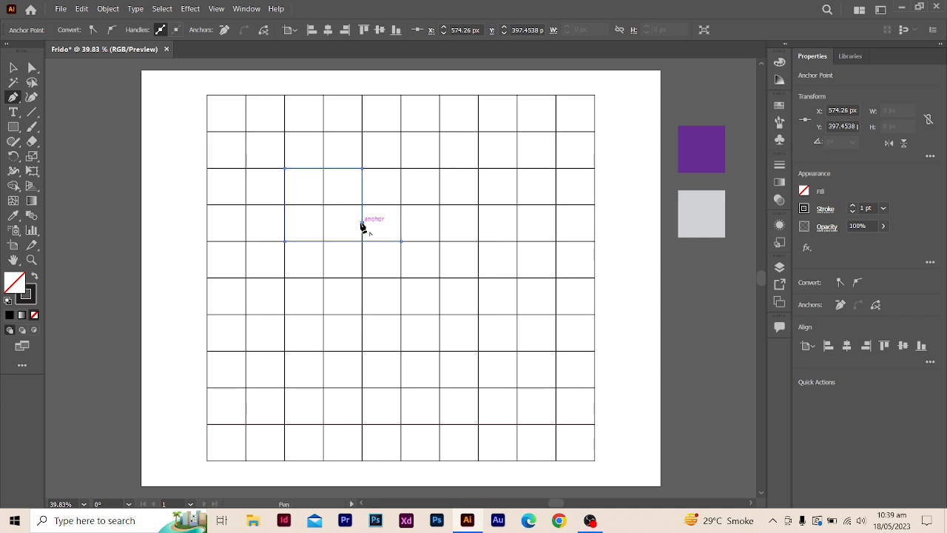
pyautogui.press('Escape')
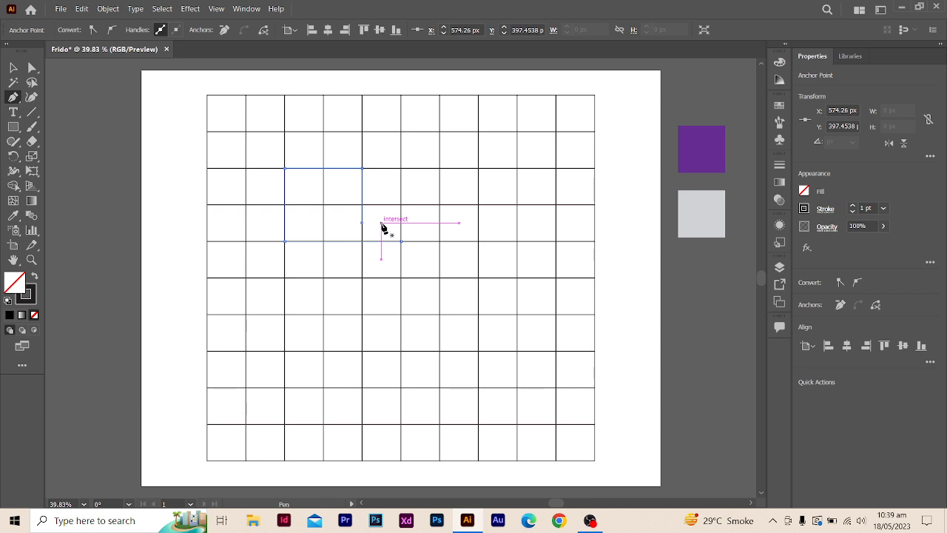
# - Select the open path and raise its stroke weight to 12 pt
pyautogui.click(13, 68)
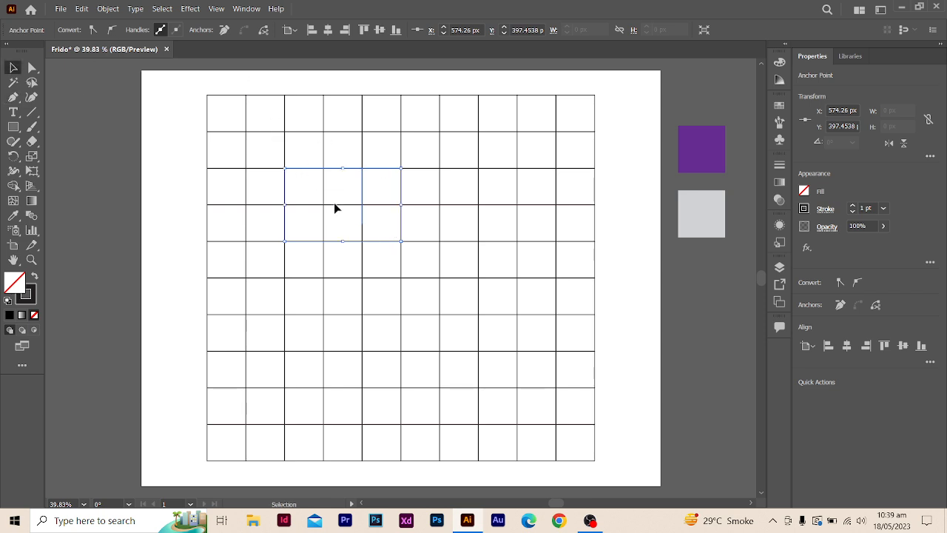
pyautogui.click(334, 245)
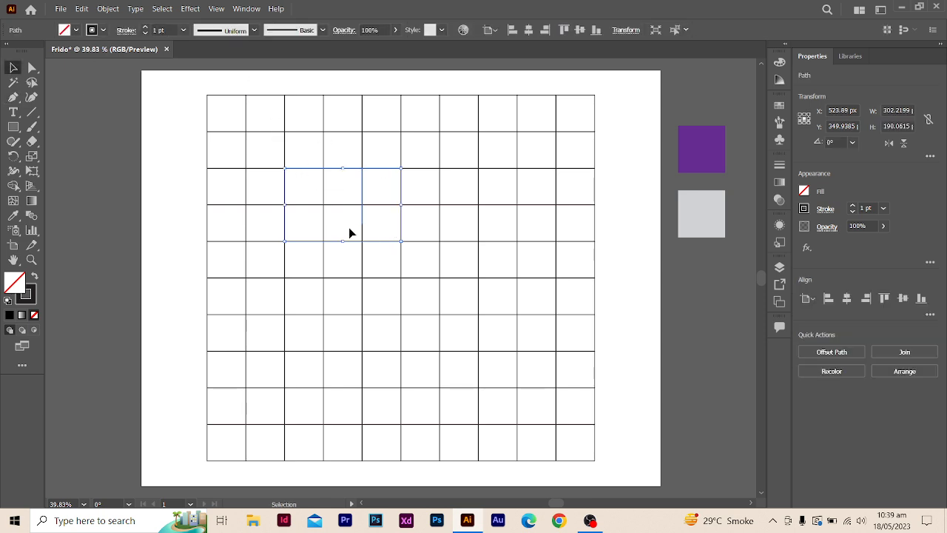
pyautogui.click(146, 27)
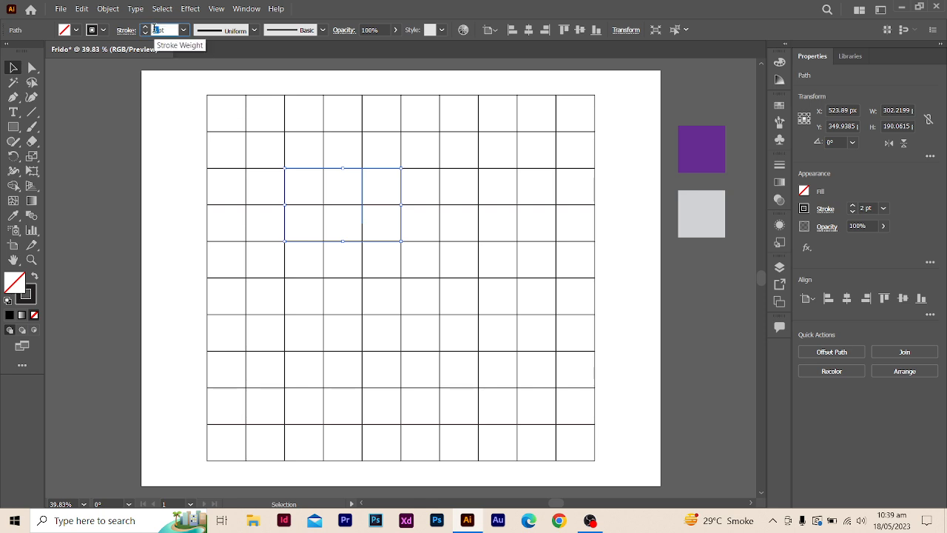
pyautogui.click(145, 29)
pyautogui.click(145, 28)
pyautogui.click(145, 28)
pyautogui.click(145, 28)
pyautogui.click(145, 28)
pyautogui.click(145, 28)
pyautogui.click(145, 28)
pyautogui.click(145, 28)
pyautogui.click(145, 28)
pyautogui.click(146, 28)
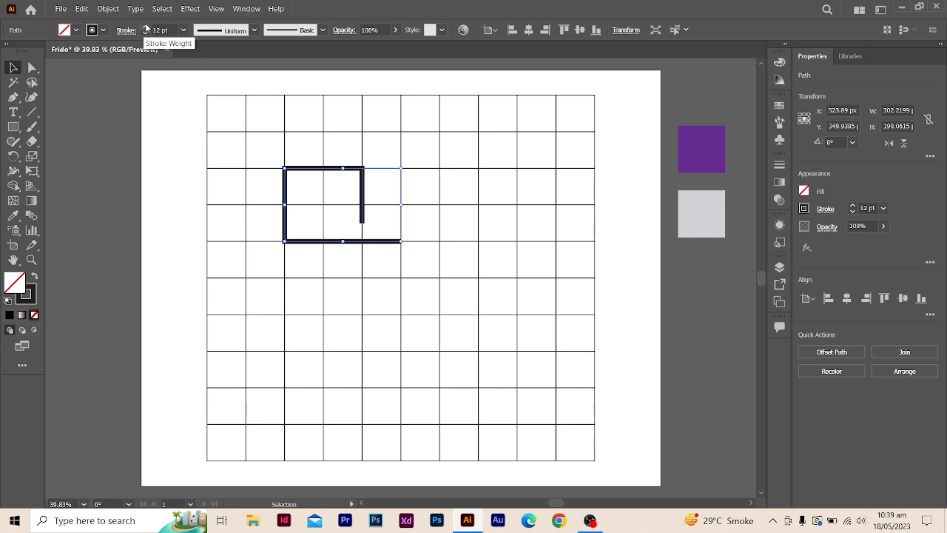
# - Raise the open path's stroke weight to 14 pt and deselect it
pyautogui.click(146, 27)
pyautogui.click(145, 27)
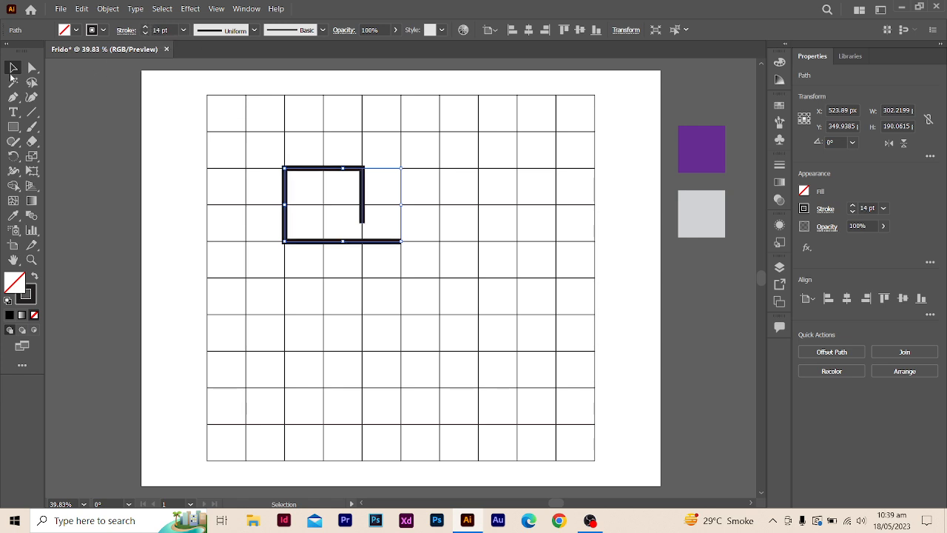
pyautogui.click(80, 83)
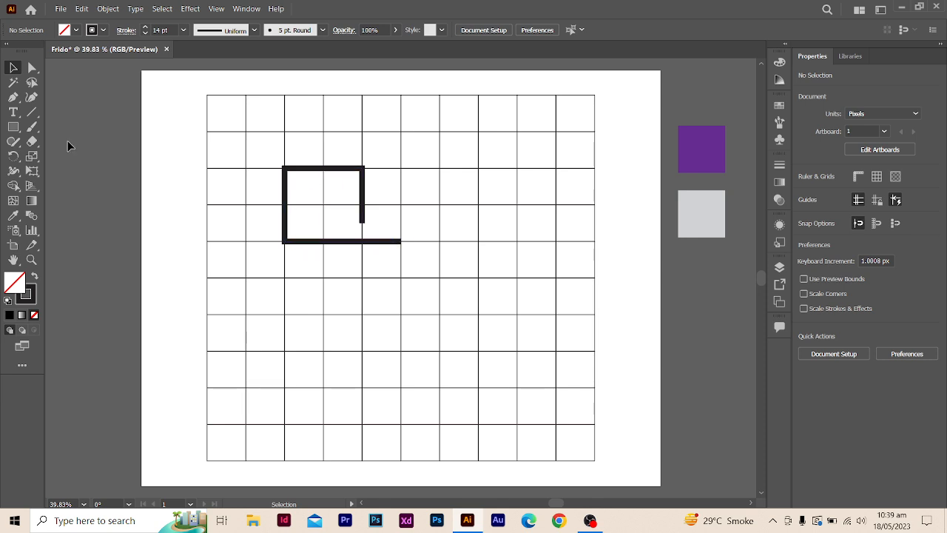
# - Draw an open Pen path from the first path's lower edge: three cells down, half left, one up, one left, one up, one right
pyautogui.click(13, 97)
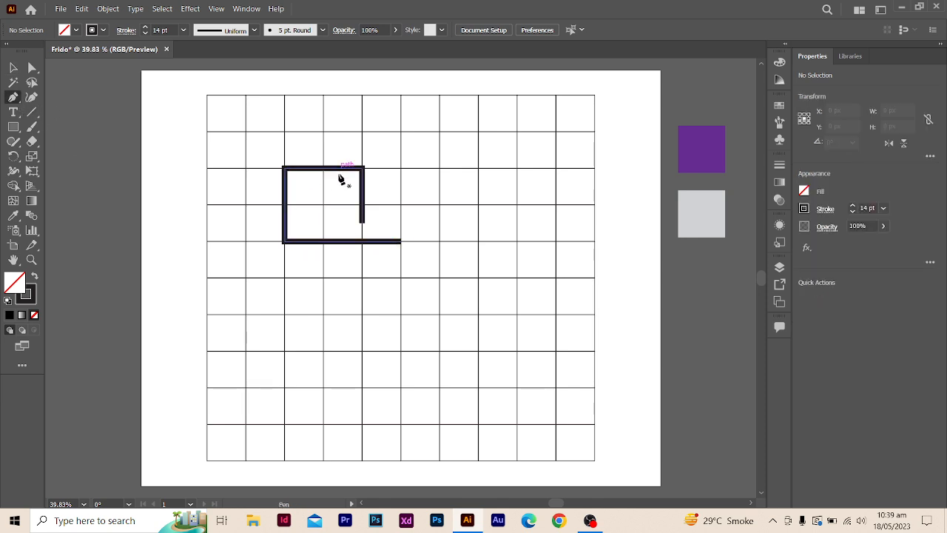
pyautogui.click(363, 242)
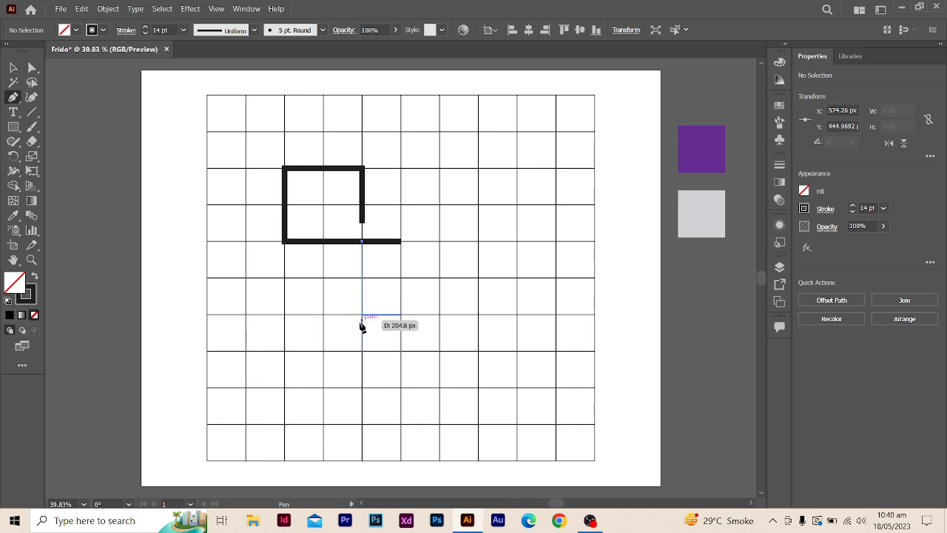
pyautogui.click(363, 351)
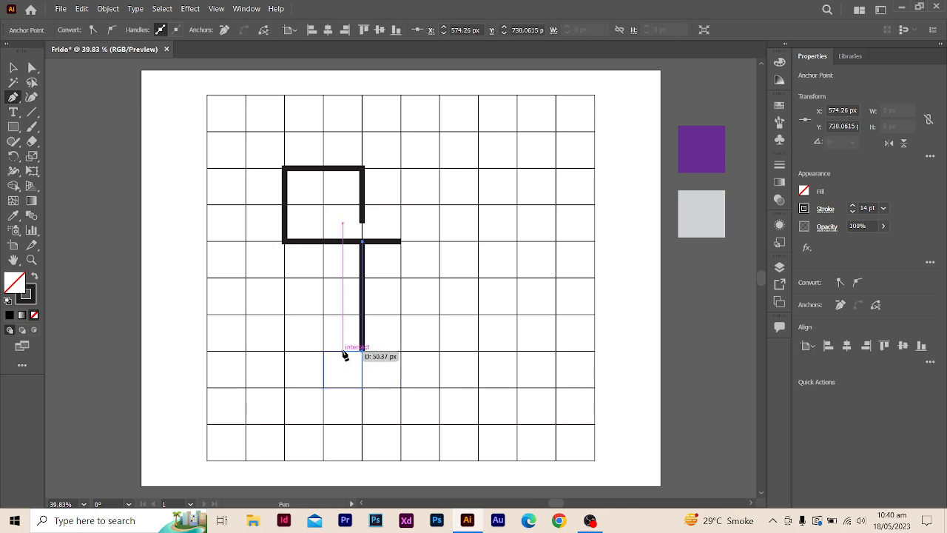
pyautogui.keyDown('shift'); pyautogui.click(342, 355); pyautogui.keyUp('shift')
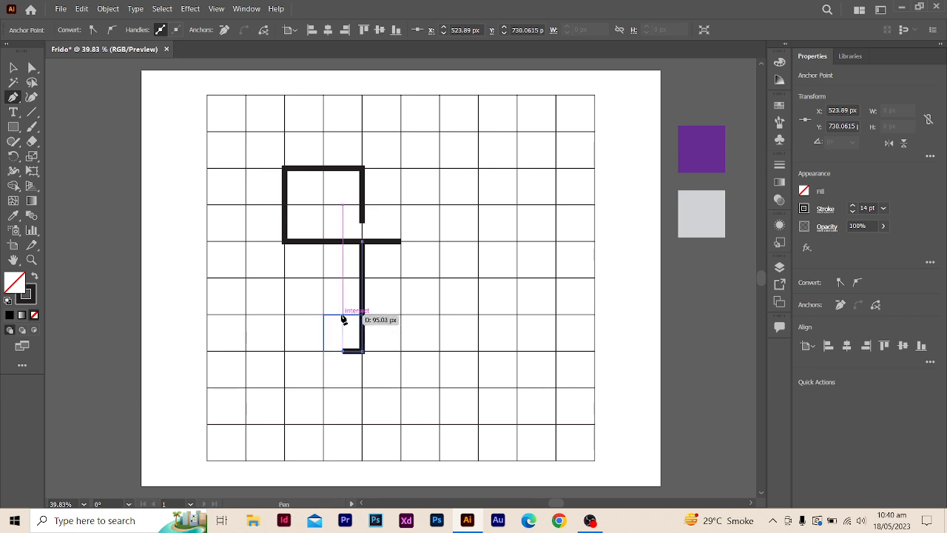
pyautogui.click(342, 316)
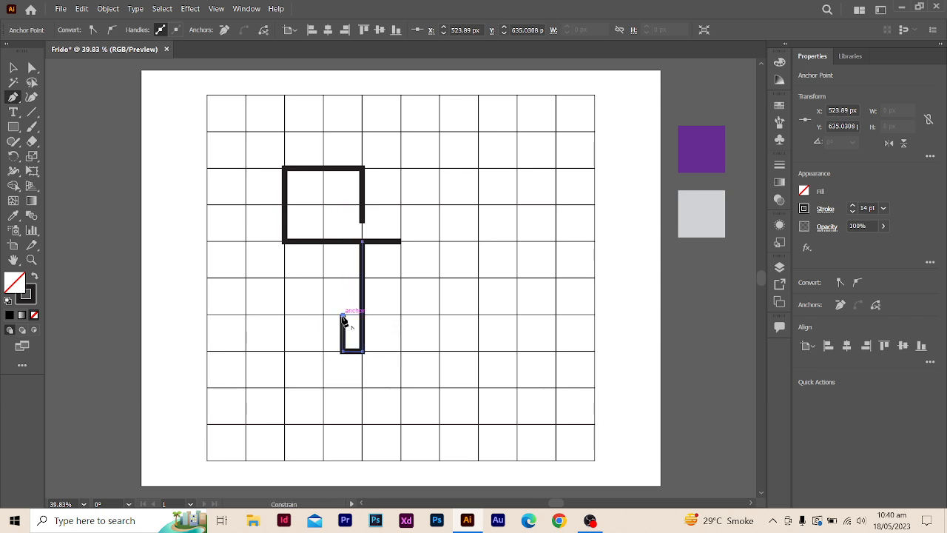
pyautogui.click(304, 315)
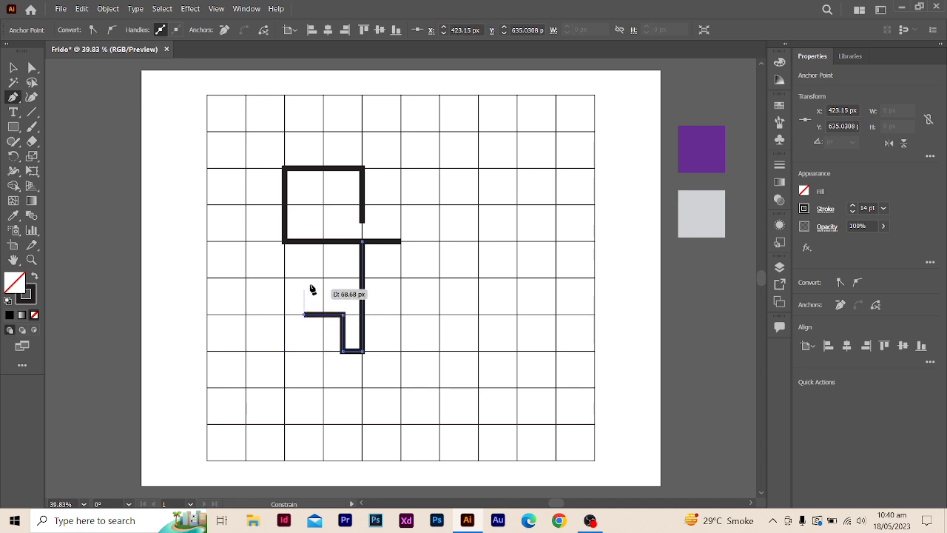
pyautogui.click(304, 279)
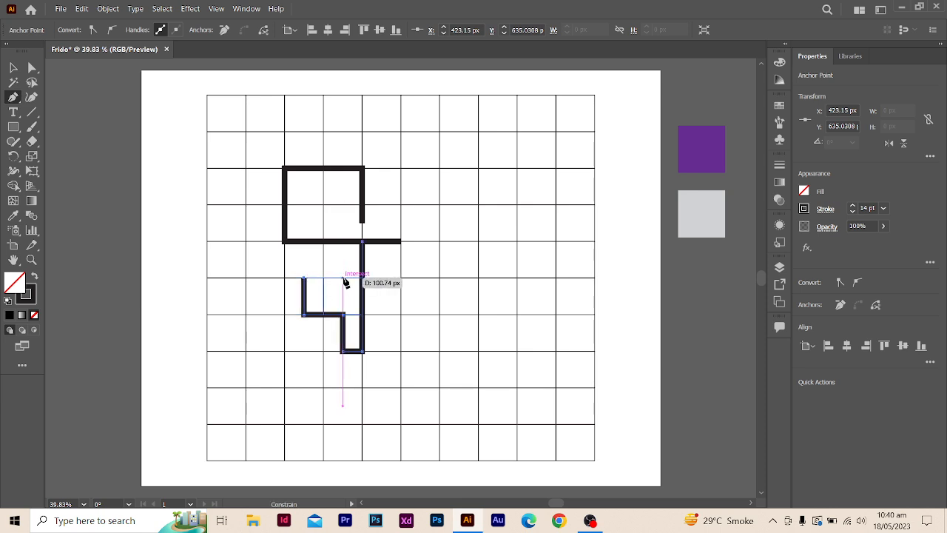
pyautogui.click(344, 279)
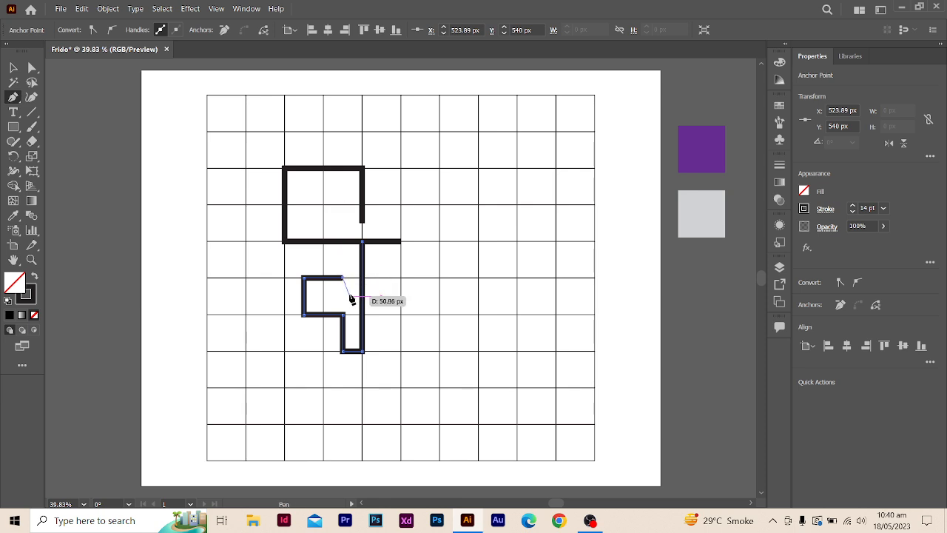
pyautogui.click(13, 67)
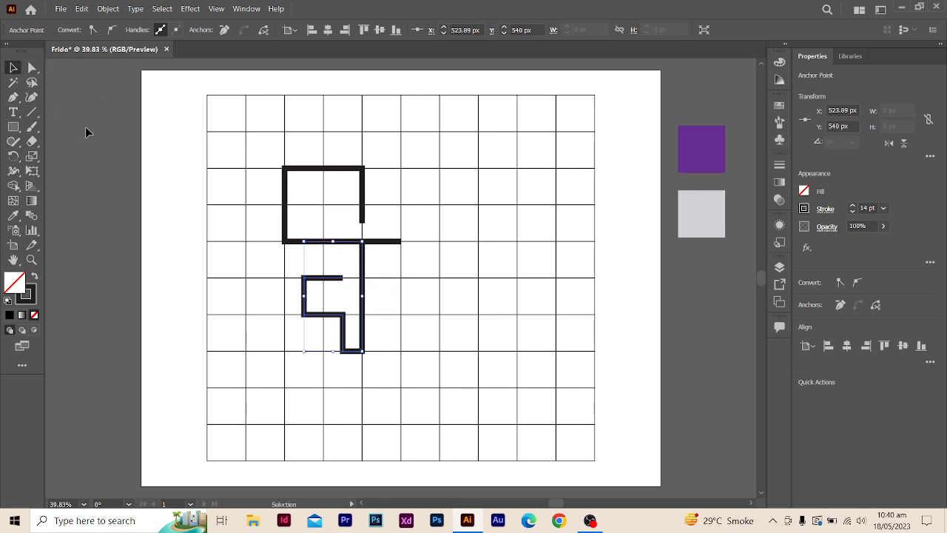
pyautogui.click(174, 196)
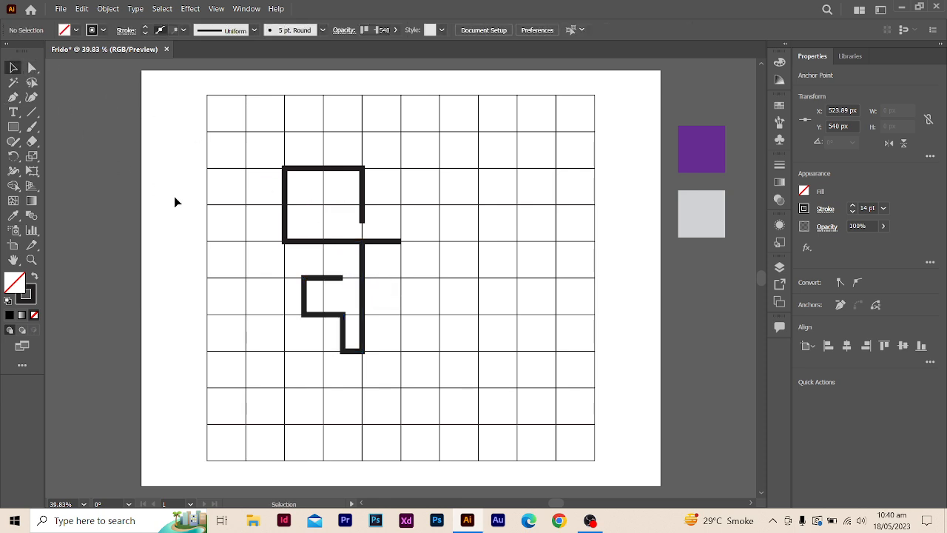
# - Select the upper and lower thick paths and make a reflected copy of them across the vertical axis
pyautogui.click(314, 167)
pyautogui.click(368, 281)
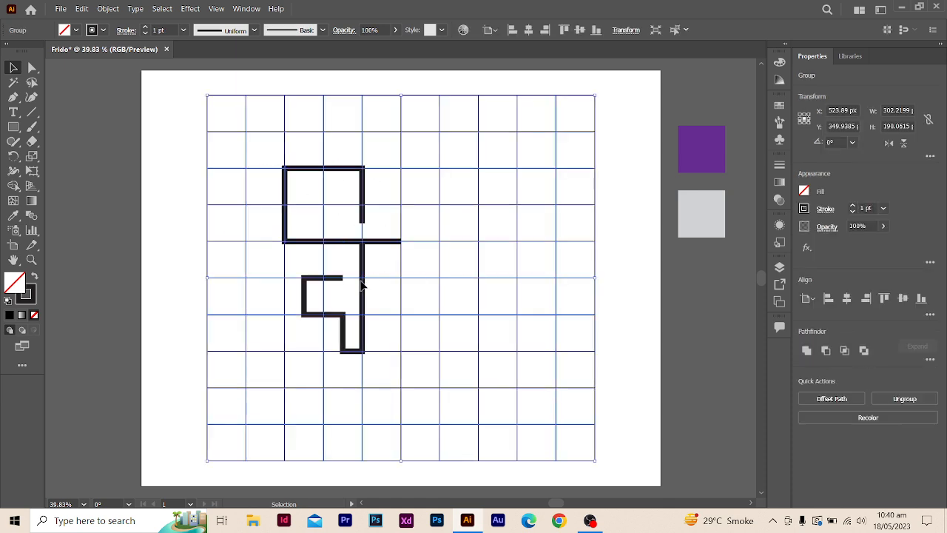
pyautogui.click(334, 174)
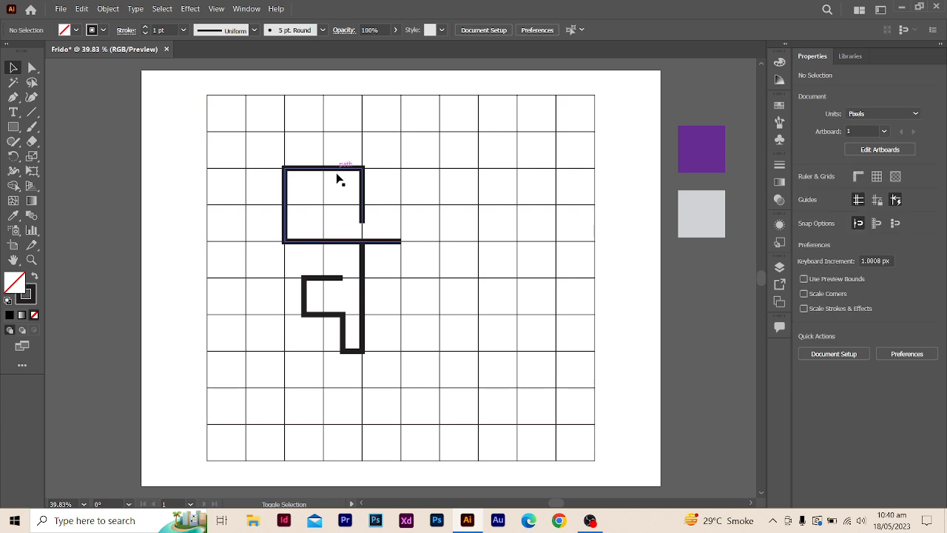
pyautogui.click(365, 299)
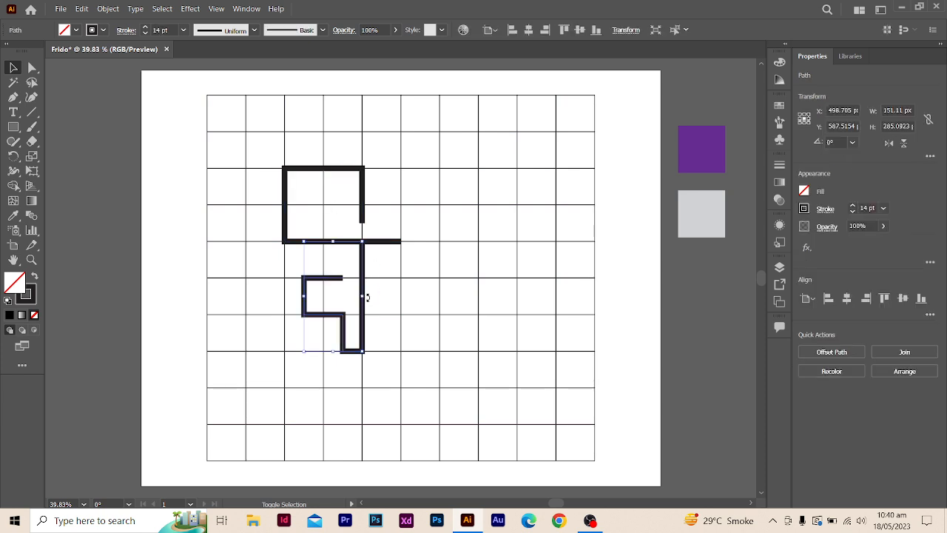
pyautogui.keyDown('shift'); pyautogui.click(363, 202); pyautogui.keyUp('shift')
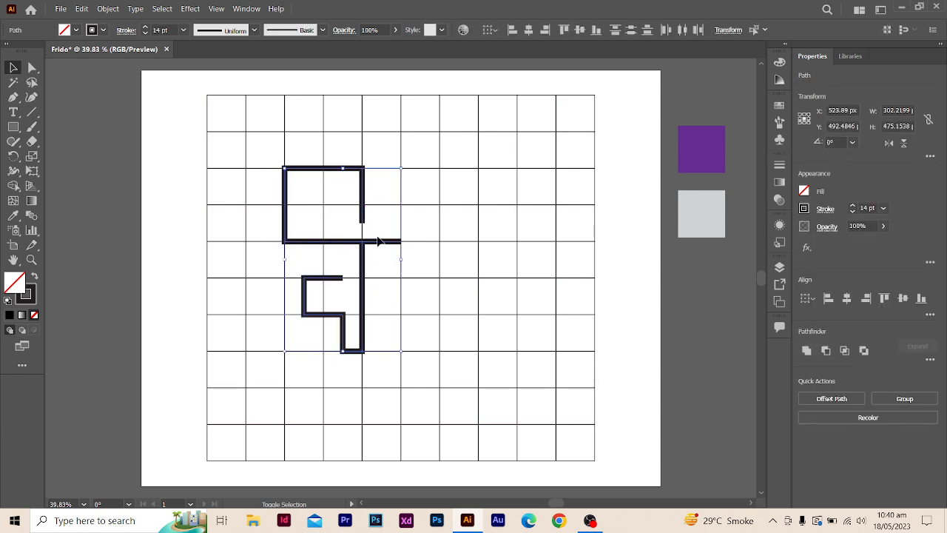
pyautogui.rightClick(379, 244)
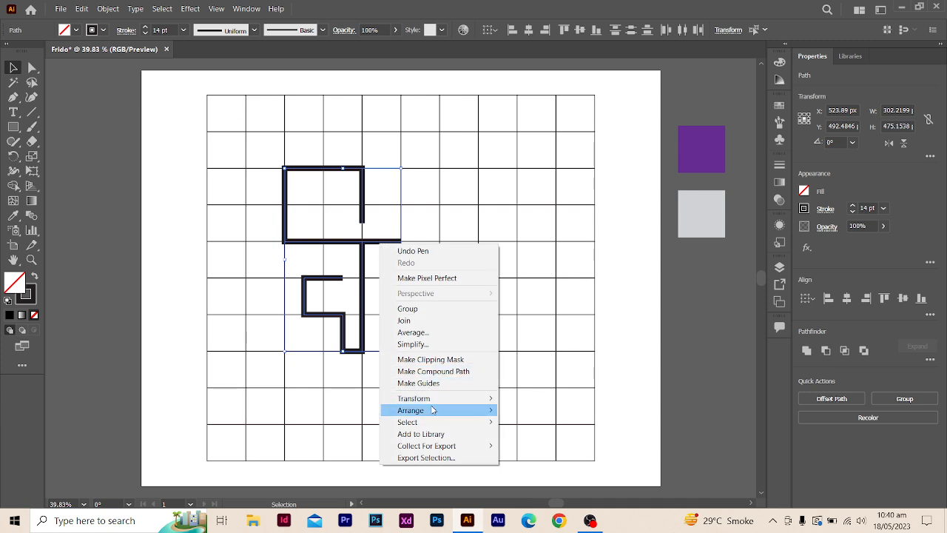
pyautogui.moveTo(441, 401)
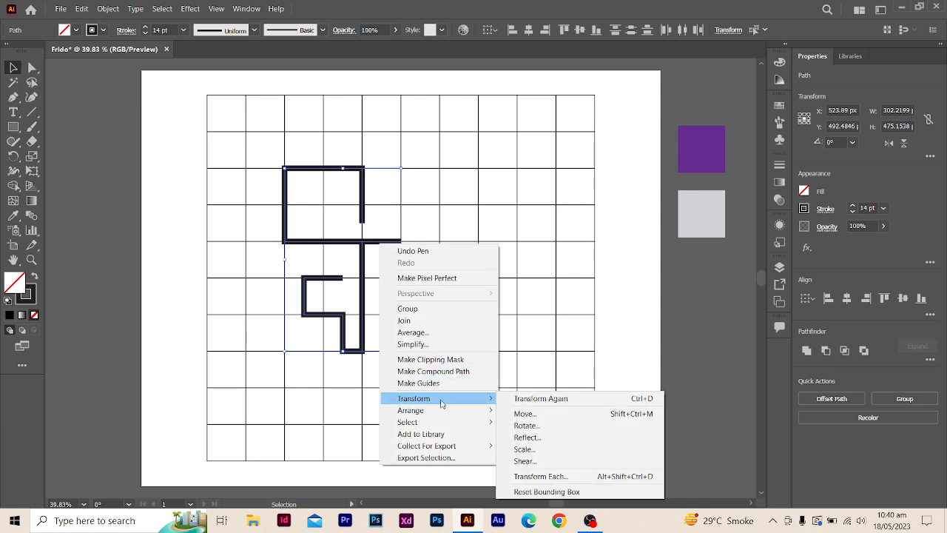
pyautogui.click(541, 438)
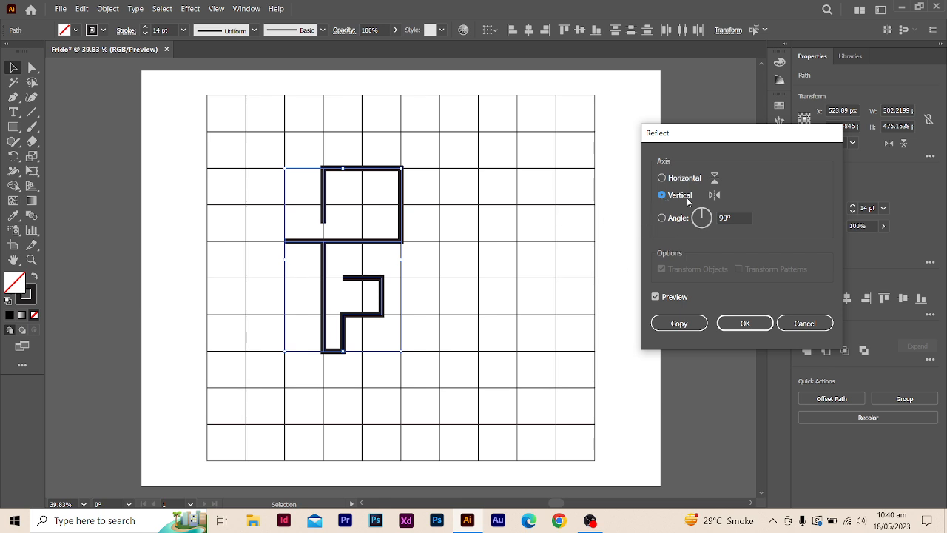
pyautogui.click(679, 323)
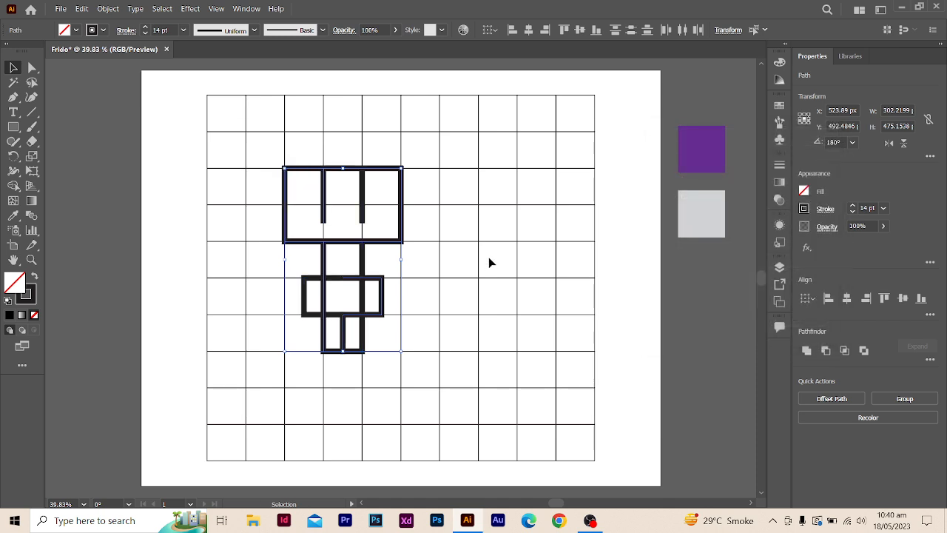
# - Move the mirrored copy two grid cells to the right so its upright lines sit one cell from the originals
pyautogui.hotkey('shift', 'Right')
pyautogui.hotkey('shift', 'Right')
pyautogui.hotkey('shift', 'Right')
pyautogui.hotkey('shift', 'Right')
pyautogui.hotkey('shift', 'Right')
pyautogui.hotkey('shift', 'Right')
pyautogui.hotkey('shift', 'Right')
pyautogui.hotkey('shift', 'Right')
pyautogui.hotkey('shift', 'Right')
pyautogui.hotkey('shift', 'Right')
pyautogui.hotkey('shift', 'Right')
pyautogui.hotkey('shift', 'Right')
pyautogui.hotkey('shift', 'Right')
pyautogui.hotkey('shift', 'Right')
pyautogui.hotkey('shift', 'Right')
pyautogui.hotkey('shift', 'Right')
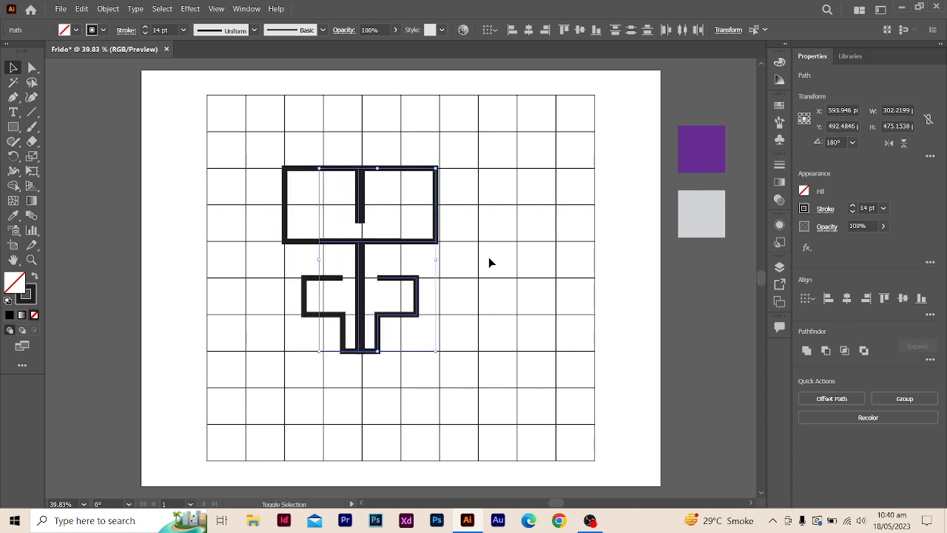
pyautogui.hotkey('shift', 'Right')
pyautogui.hotkey('shift', 'Right')
pyautogui.hotkey('shift', 'Right')
pyautogui.hotkey('shift', 'Right')
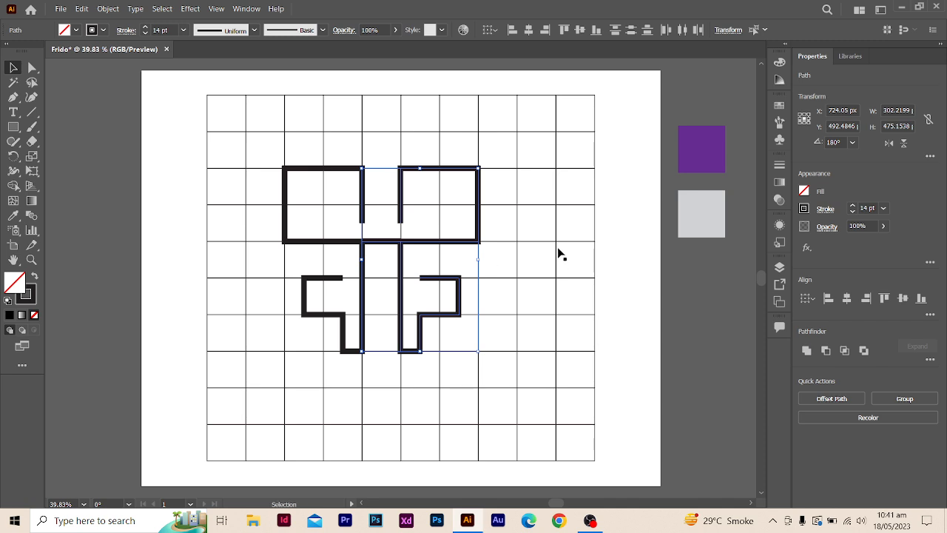
pyautogui.click(621, 293)
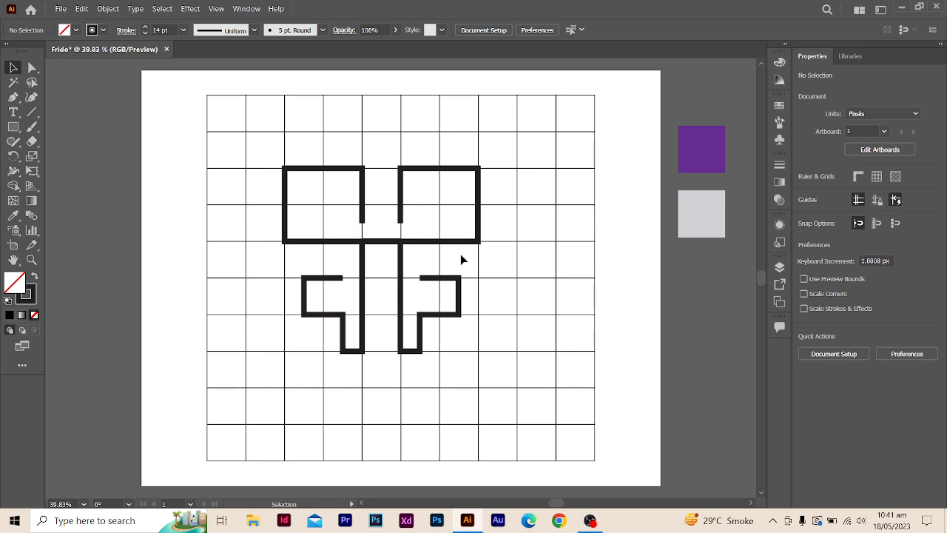
# - Group the two upper box paths with the lower-left path, leaving the lower-right path out
pyautogui.click(478, 328)
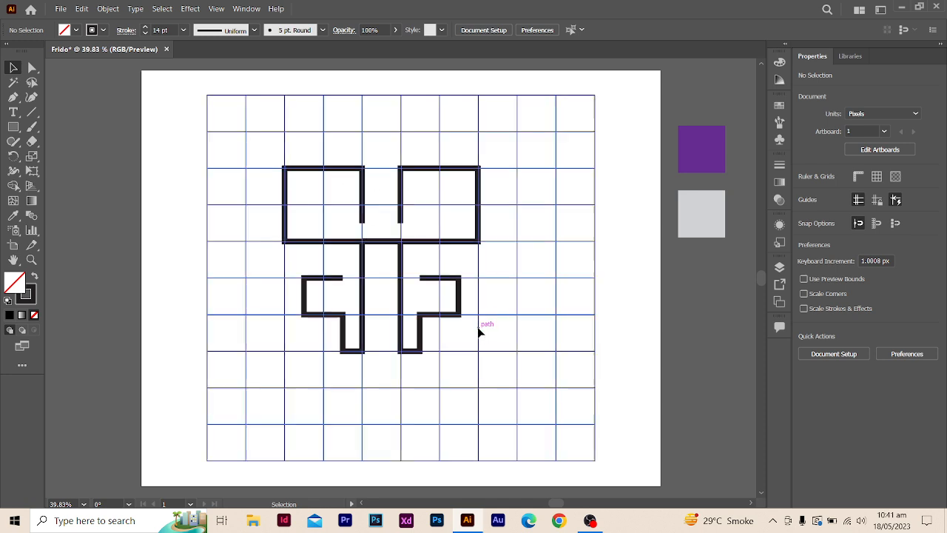
pyautogui.click(401, 193)
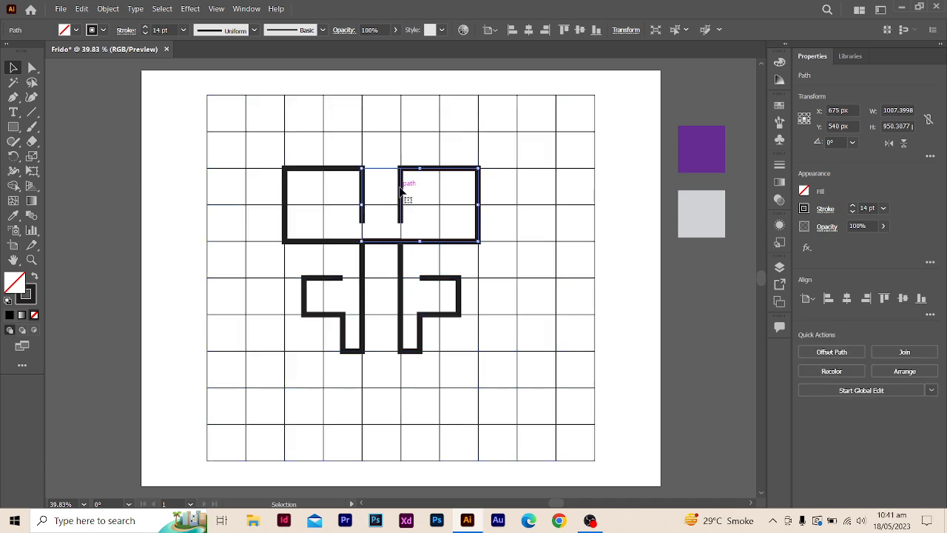
pyautogui.keyDown('shift'); pyautogui.click(349, 172); pyautogui.keyUp('shift')
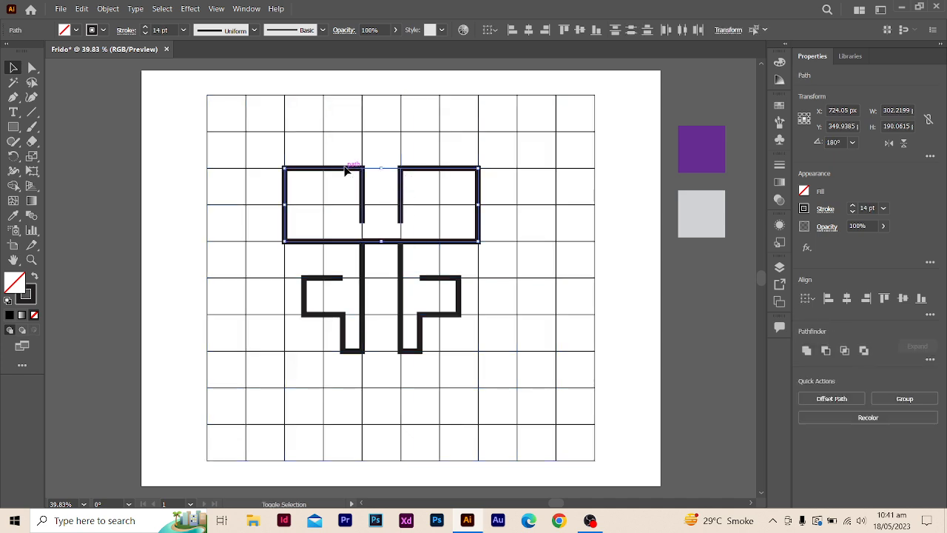
pyautogui.keyDown('shift'); pyautogui.click(362, 314); pyautogui.keyUp('shift')
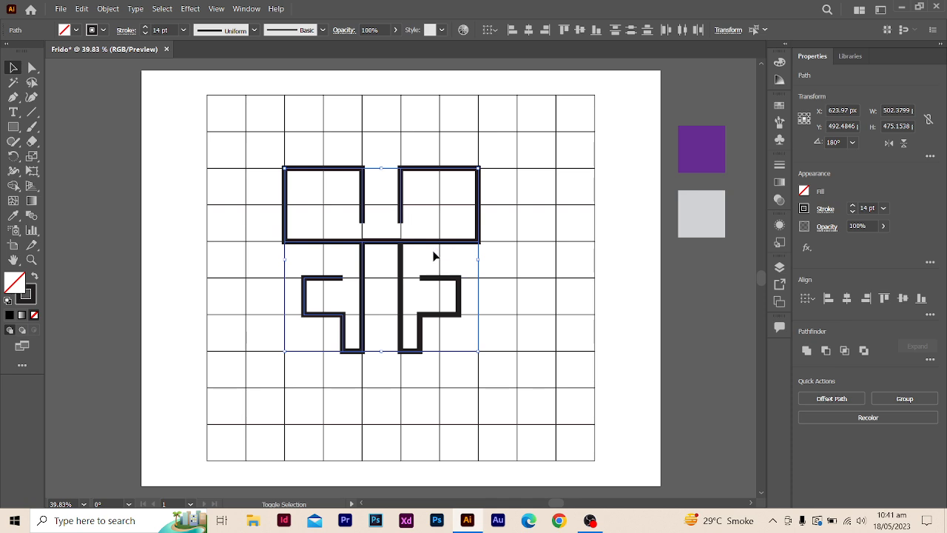
pyautogui.press('a')
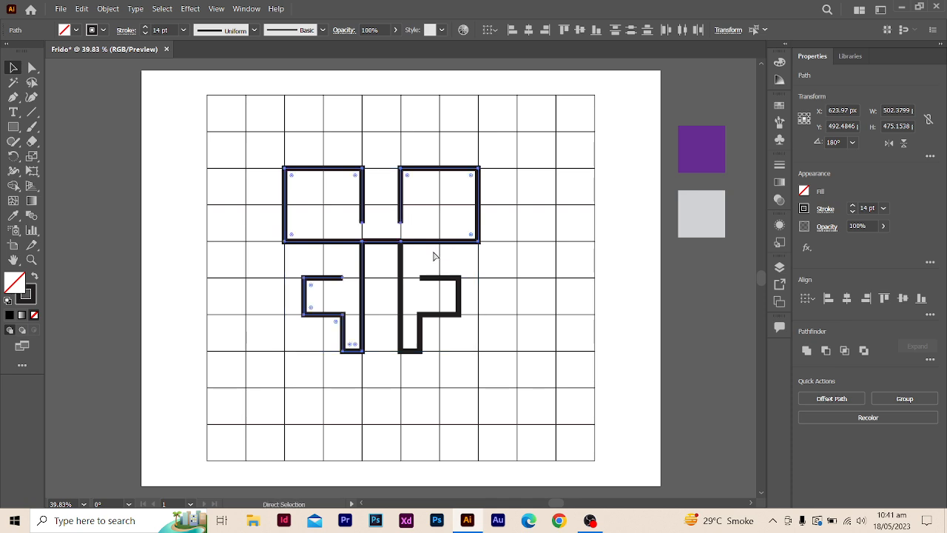
pyautogui.hotkey('ctrl', 'g')
pyautogui.press('v')
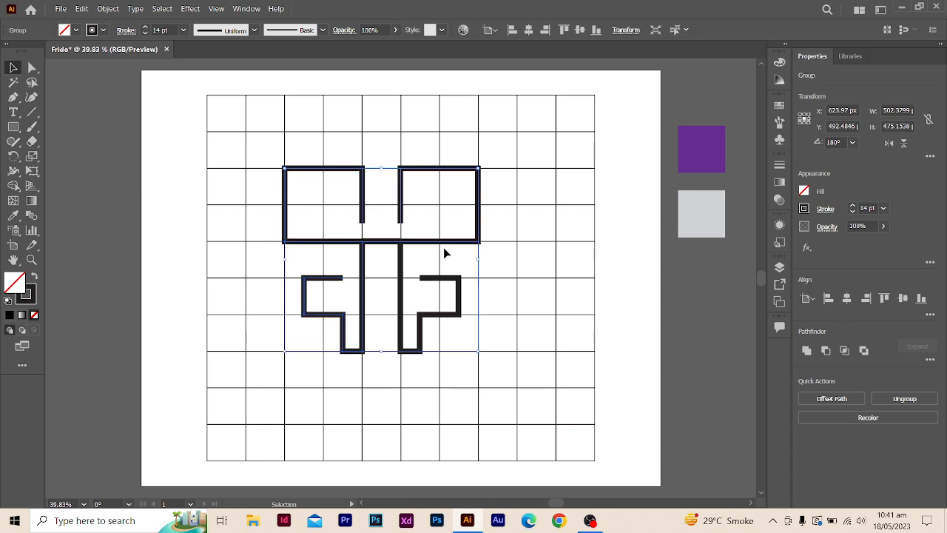
pyautogui.click(155, 118)
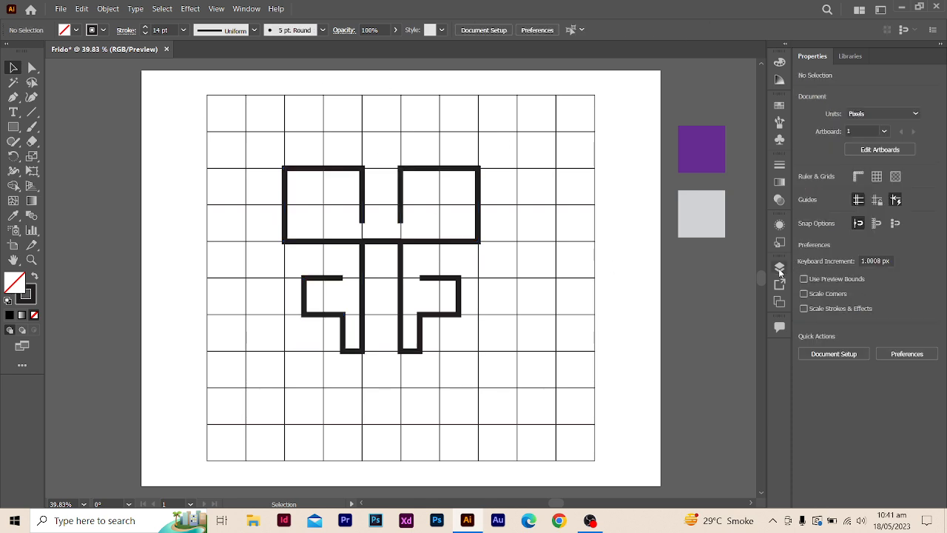
# - Add a new layer above Layer 1 and move the ungrouped lower-right path into it
pyautogui.click(779, 267)
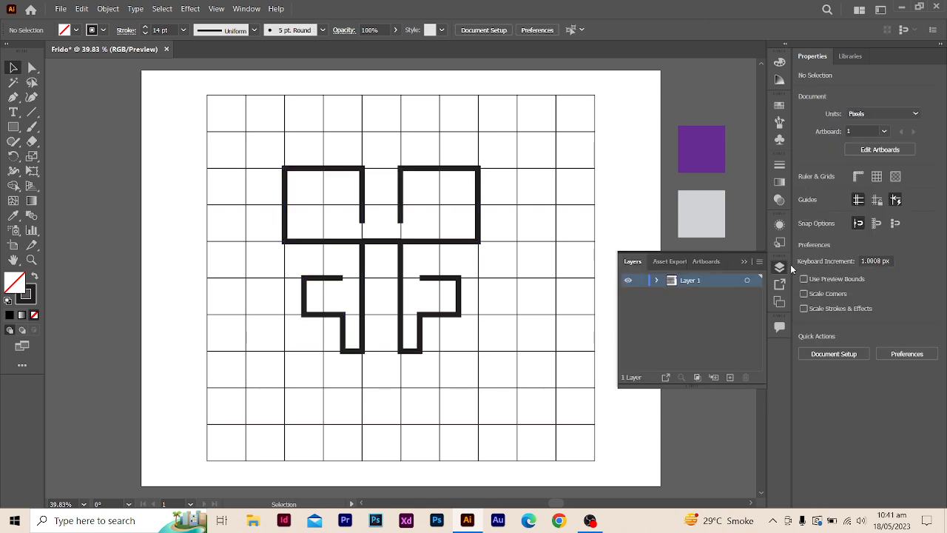
pyautogui.click(657, 281)
pyautogui.click(719, 294)
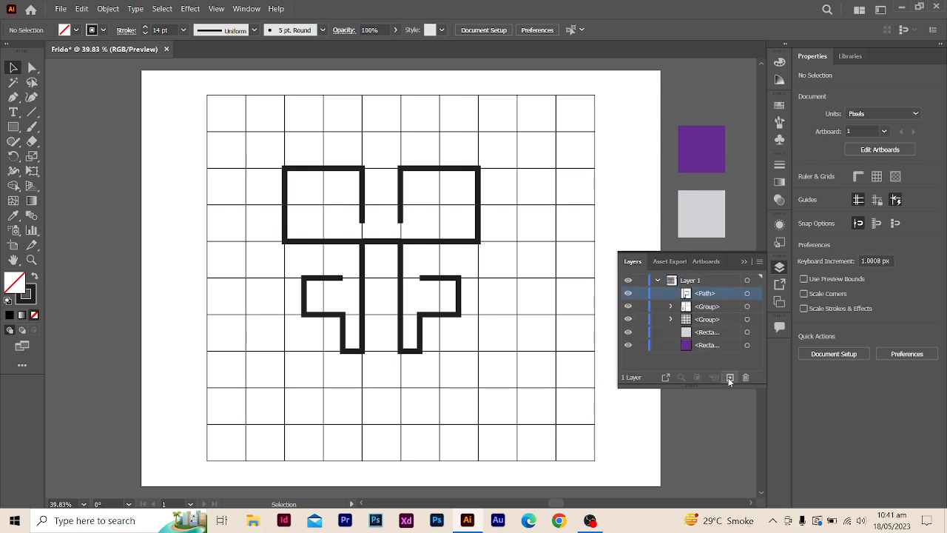
pyautogui.click(719, 320)
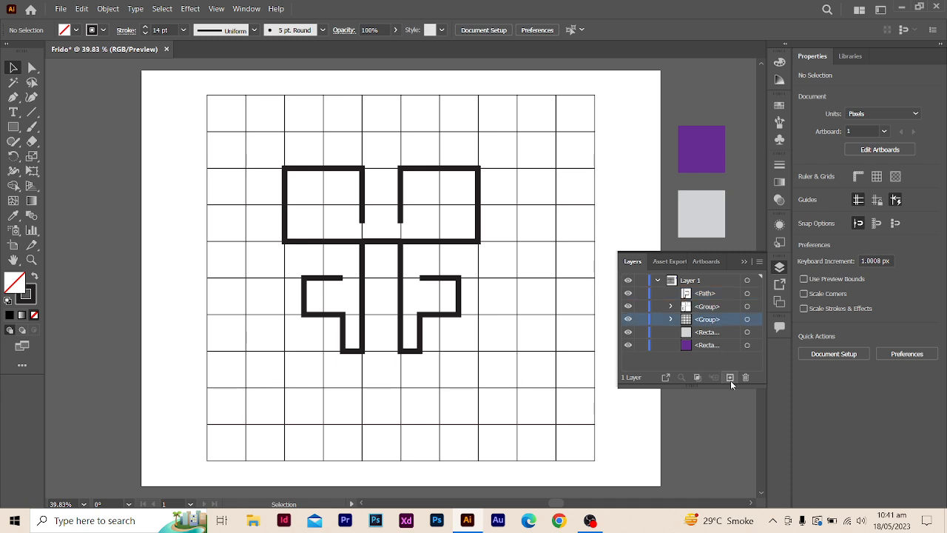
pyautogui.click(729, 378)
pyautogui.click(720, 306)
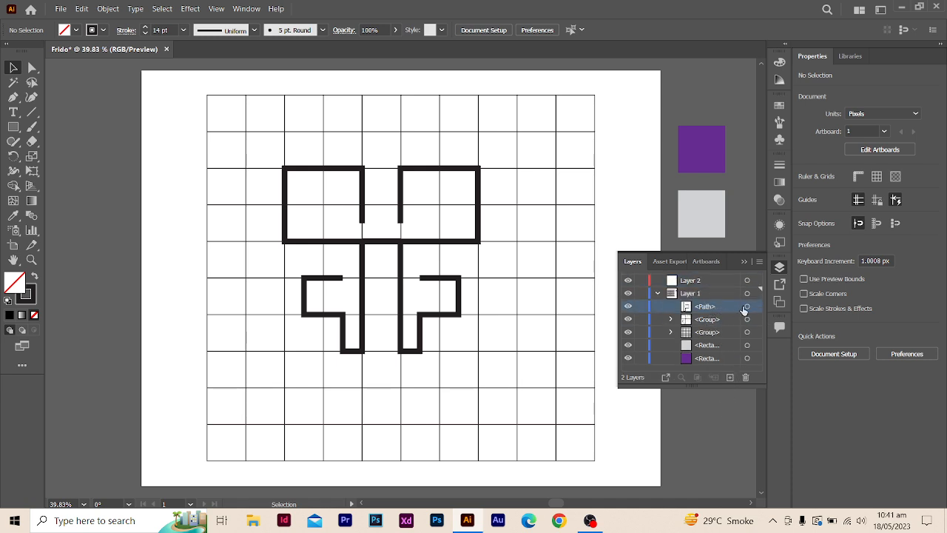
pyautogui.click(746, 307)
pyautogui.moveTo(756, 307); pyautogui.dragTo(715, 279)
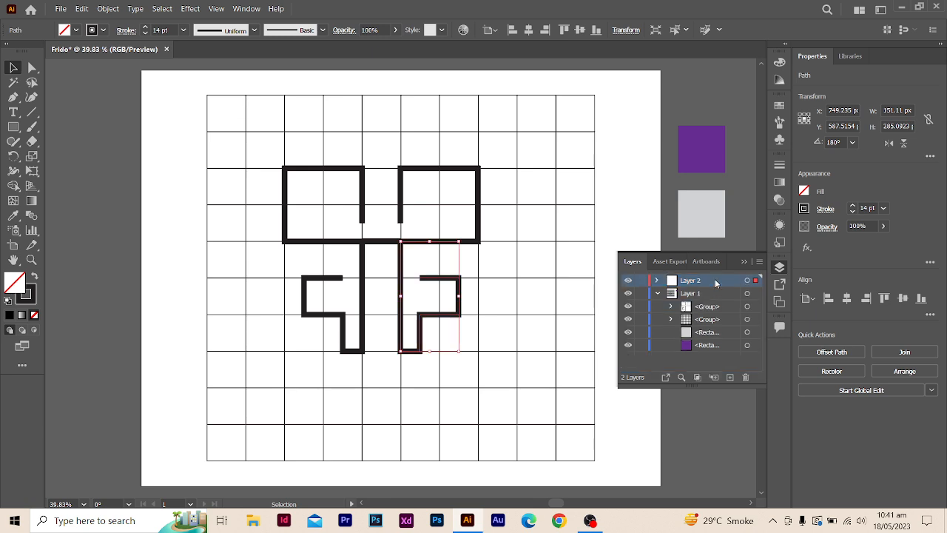
# - Move the group of thick paths from Layer 1 into Layer 2 and expand Layer 2 to list its contents
pyautogui.click(722, 306)
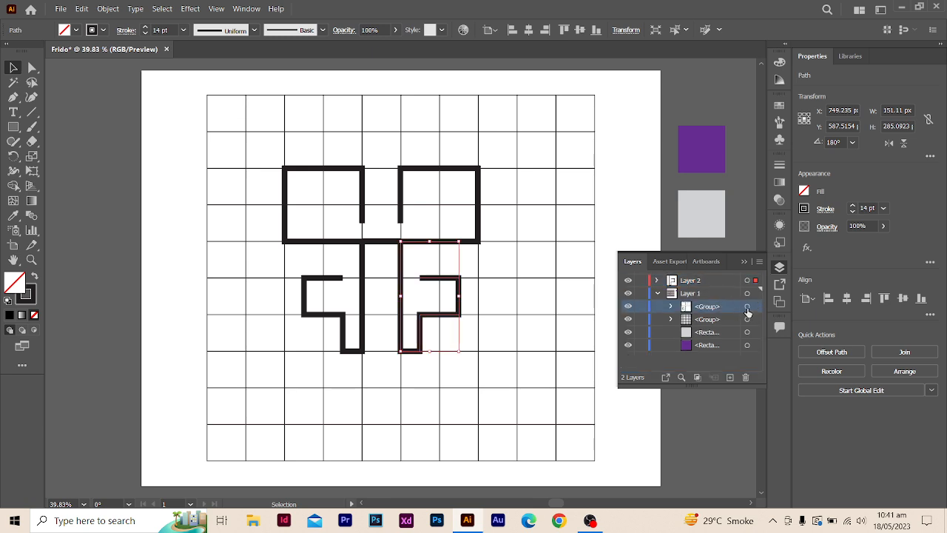
pyautogui.click(747, 306)
pyautogui.moveTo(726, 306); pyautogui.dragTo(716, 279)
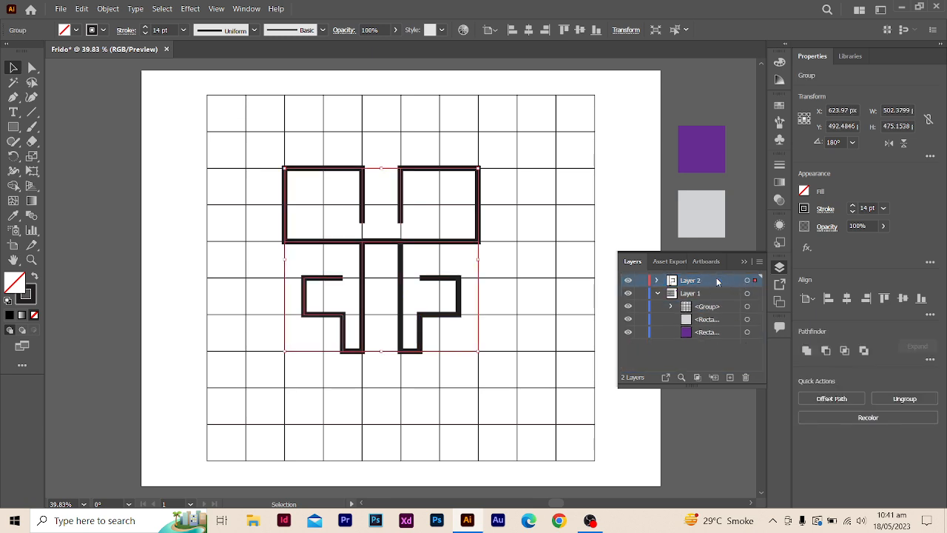
pyautogui.click(657, 280)
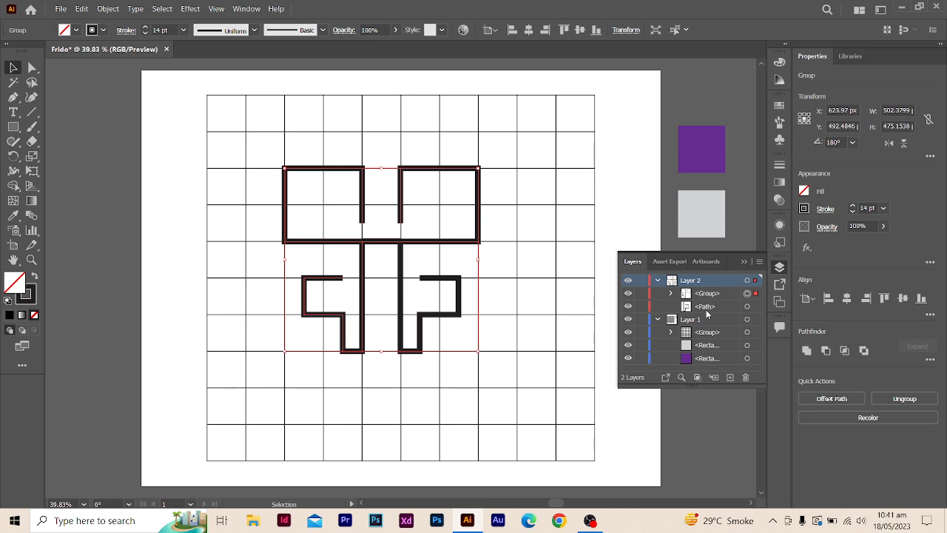
pyautogui.click(711, 308)
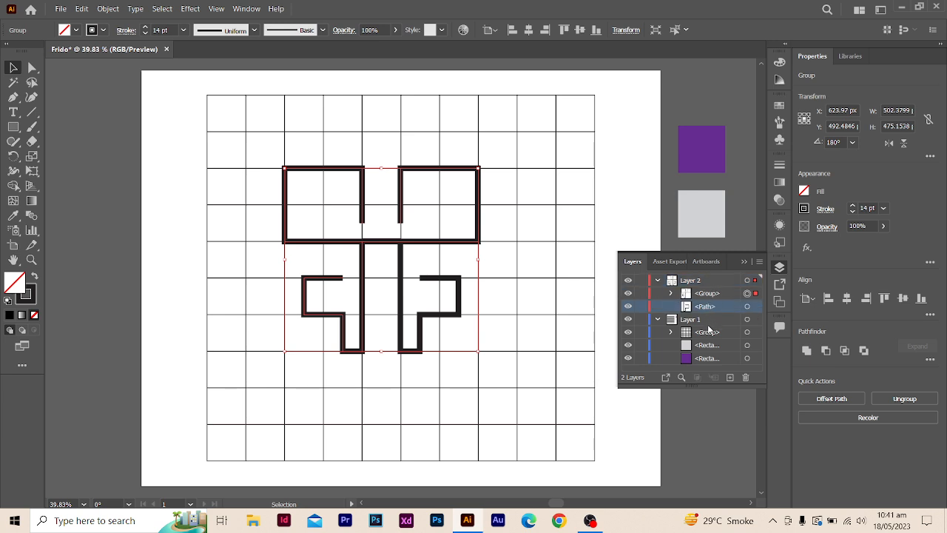
# - Lock and hide the grid group in Layer 1 and deselect the artwork
pyautogui.click(708, 334)
pyautogui.click(628, 331)
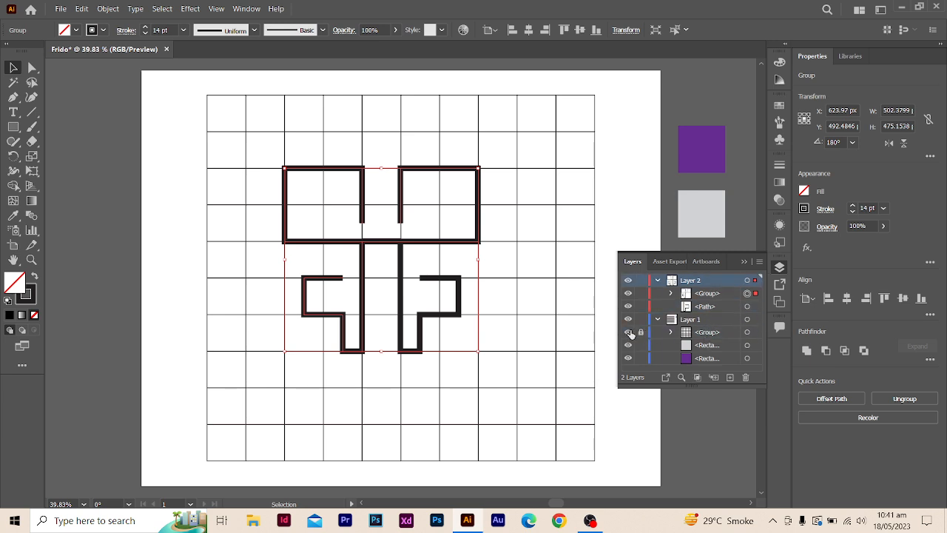
pyautogui.click(560, 312)
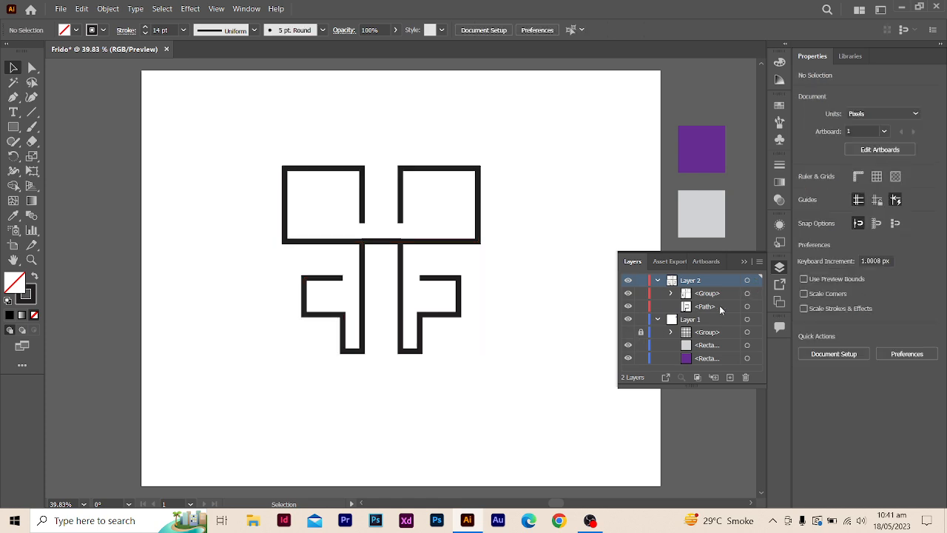
# - Move the loose lower-right path in Layer 2 into the group with the other three logo paths
pyautogui.click(747, 307)
pyautogui.click(703, 308)
pyautogui.click(628, 306)
pyautogui.click(628, 307)
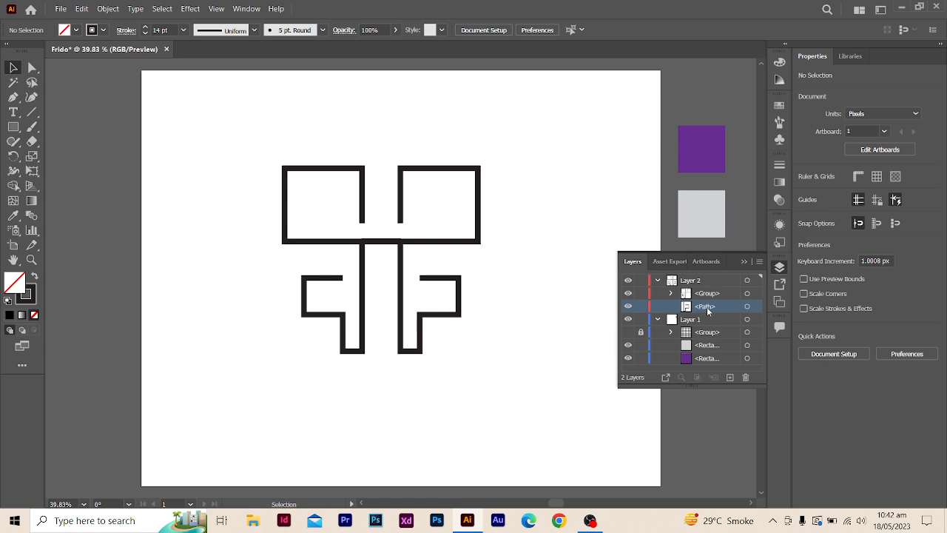
pyautogui.click(709, 294)
pyautogui.click(671, 294)
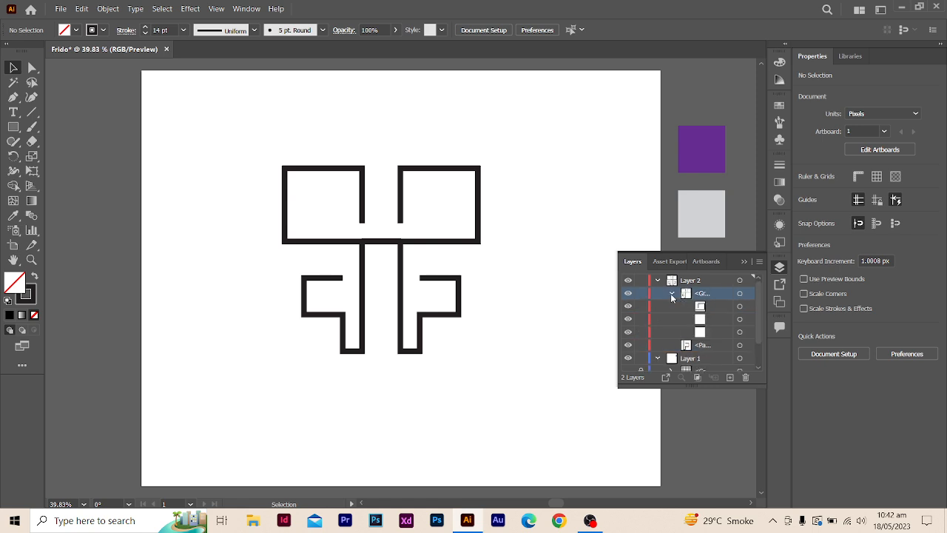
pyautogui.doubleClick(707, 345)
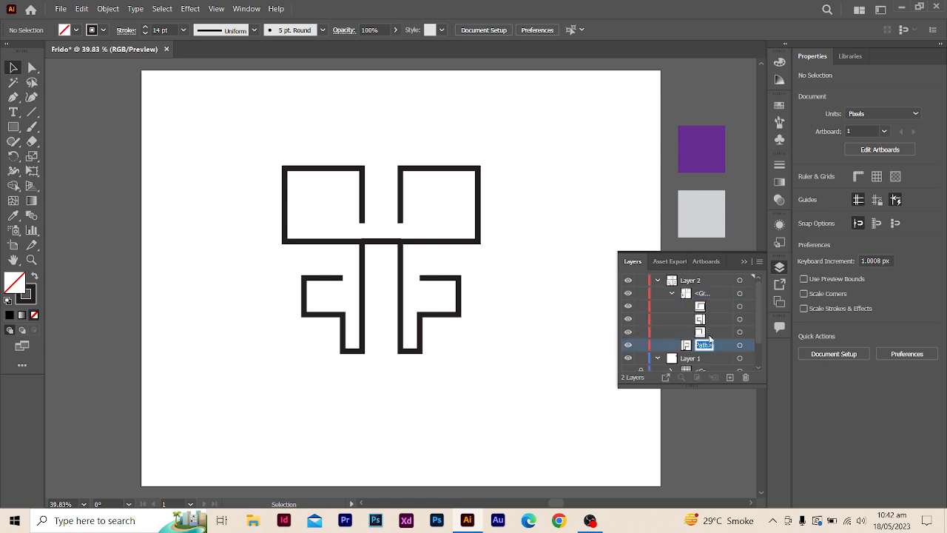
pyautogui.moveTo(724, 345); pyautogui.dragTo(726, 332)
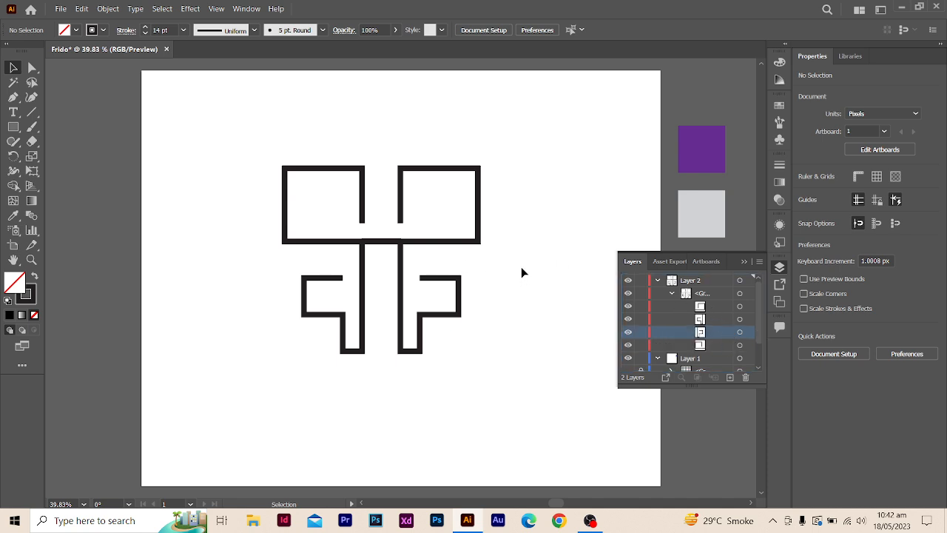
# - Move the whole logo group to about X 703 px, Y 504 px on the artboard and collapse its layer entry
pyautogui.moveTo(259, 188); pyautogui.dragTo(471, 275)
pyautogui.moveTo(442, 171); pyautogui.dragTo(473, 176)
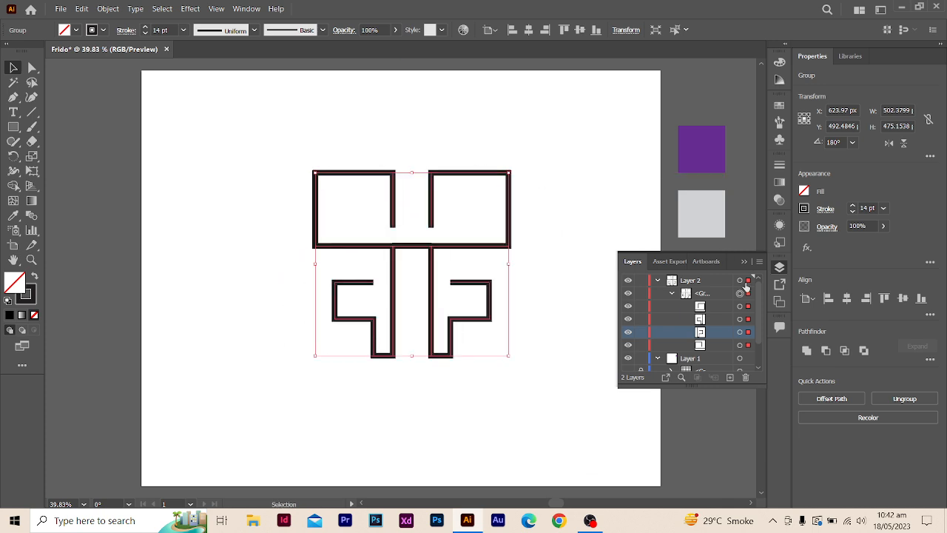
pyautogui.click(672, 295)
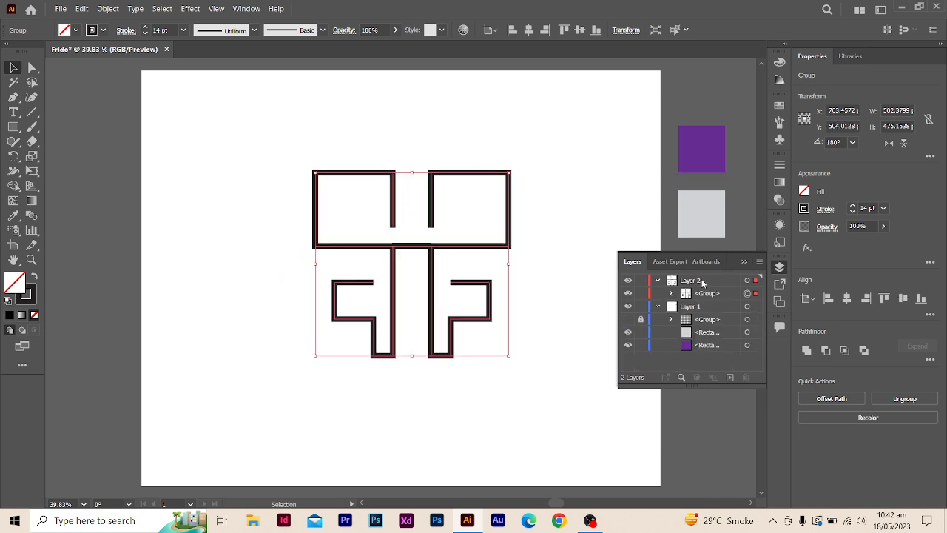
# - Add a new empty layer above Layer 2 and deselect the logo group
pyautogui.click(701, 282)
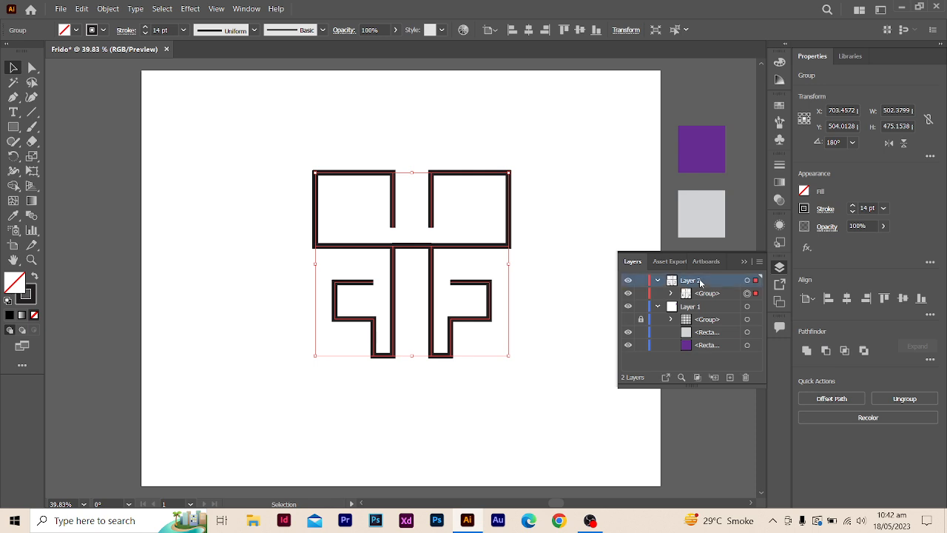
pyautogui.click(730, 379)
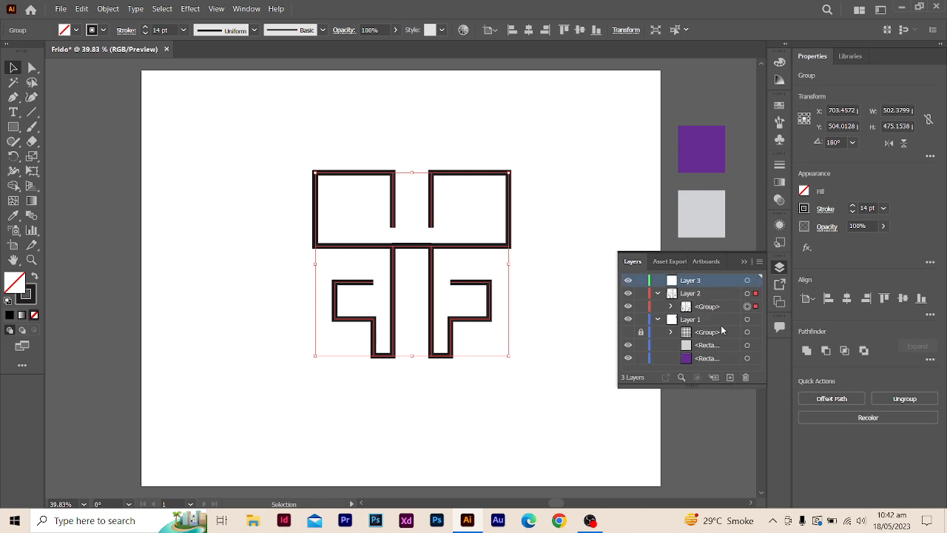
pyautogui.click(561, 206)
pyautogui.moveTo(281, 154); pyautogui.dragTo(529, 422)
pyautogui.click(530, 418)
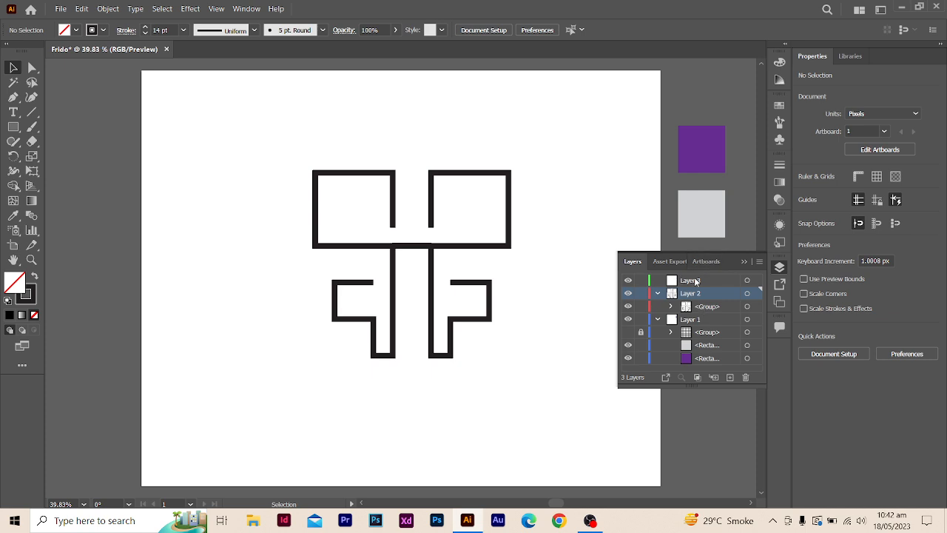
pyautogui.click(732, 283)
# - Rename Layer 2 as "Rough Sketch logo"
pyautogui.doubleClick(697, 293)
pyautogui.click(697, 293)
pyautogui.moveTo(711, 294); pyautogui.dragTo(680, 297)
pyautogui.press('BackSpace')
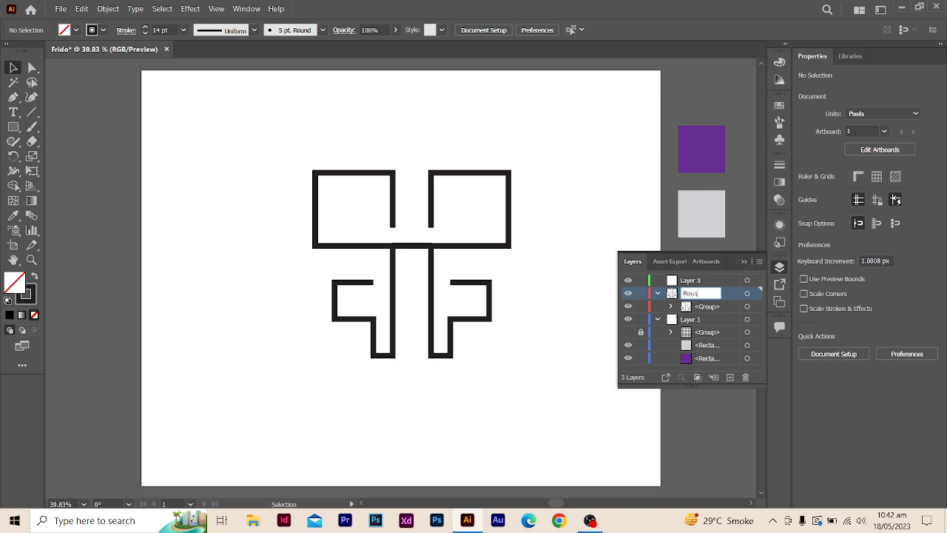
pyautogui.write('Rough Sketch logo')
pyautogui.press('Return')
pyautogui.click(703, 280)
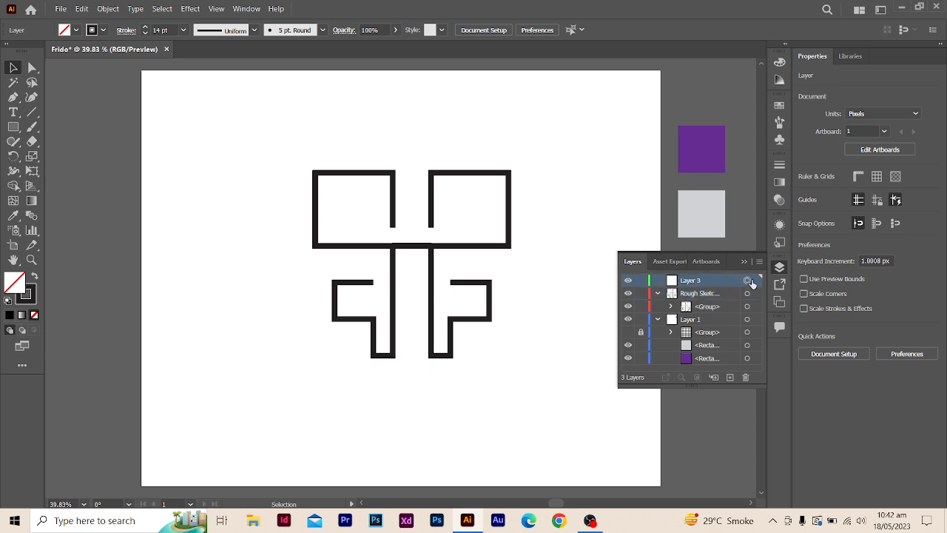
pyautogui.click(520, 264)
pyautogui.click(745, 282)
pyautogui.click(718, 295)
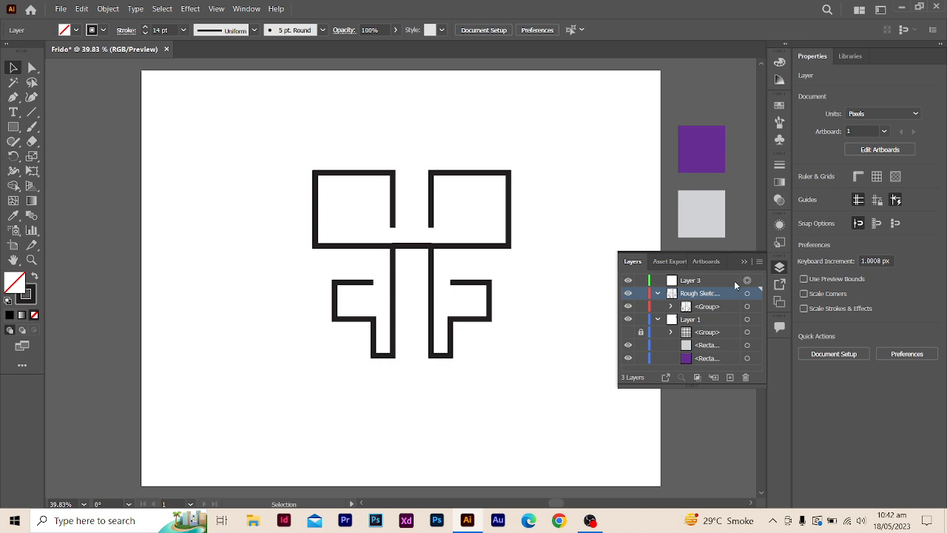
pyautogui.click(735, 282)
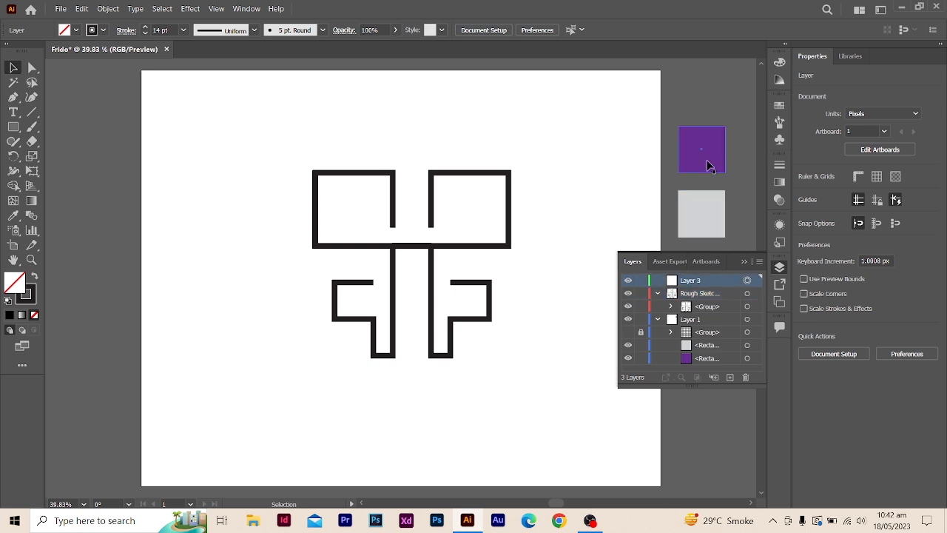
pyautogui.click(709, 165)
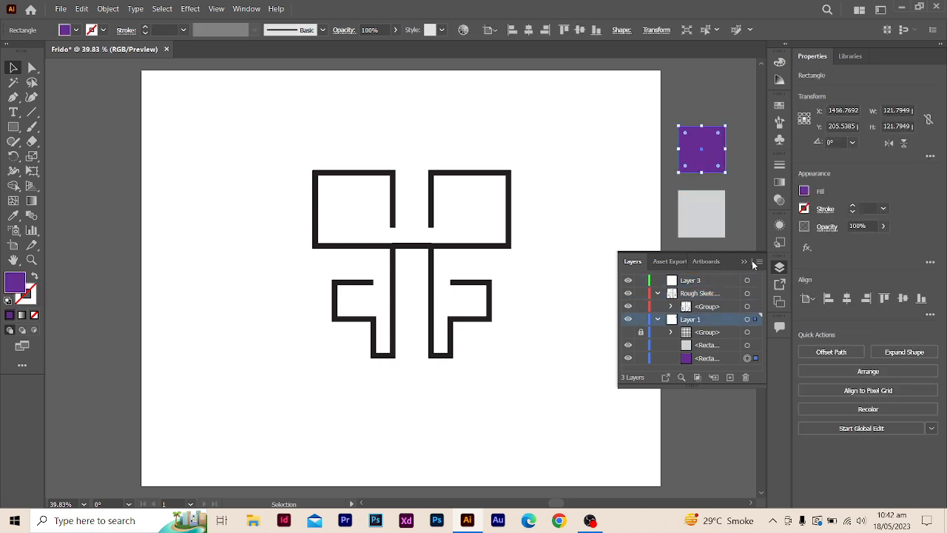
pyautogui.click(746, 205)
pyautogui.click(748, 282)
pyautogui.click(668, 294)
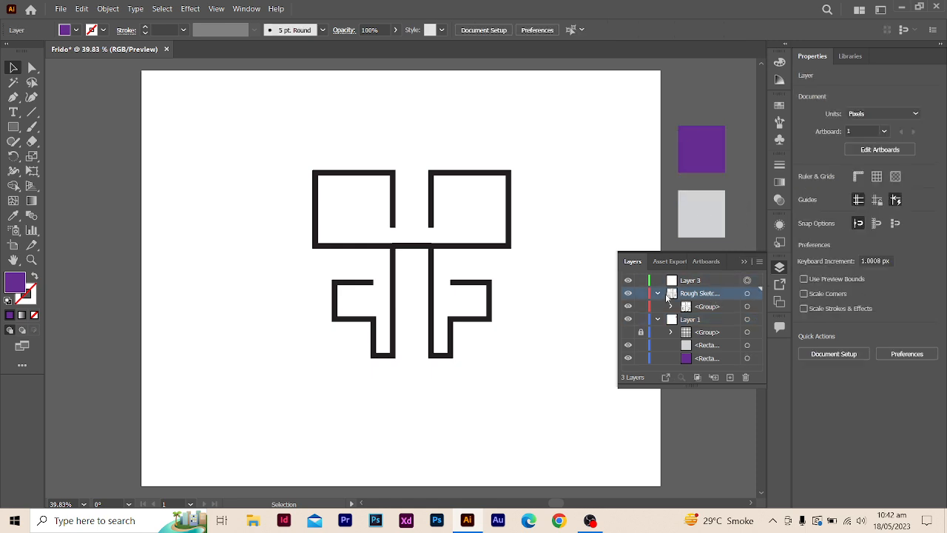
pyautogui.click(513, 221)
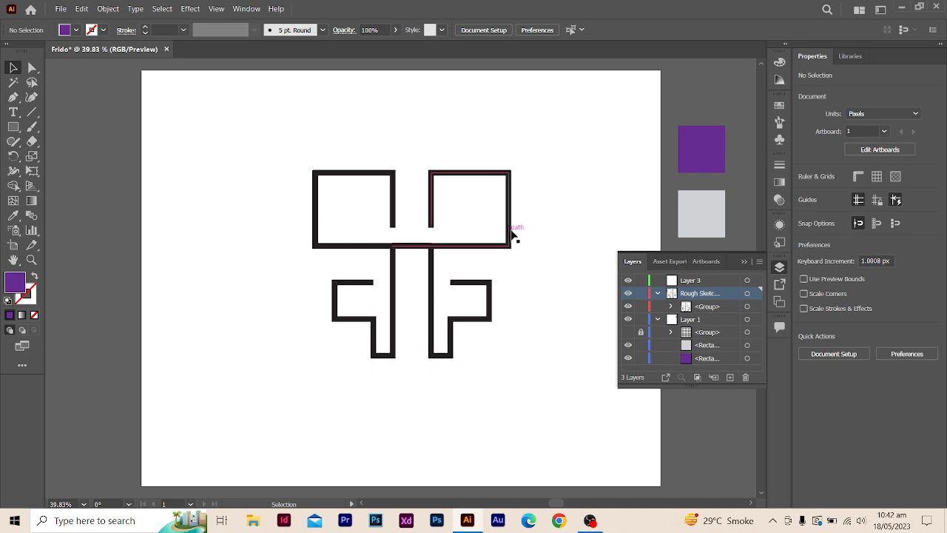
# - Collapse the layer list and activate the Direct Selection tool with the toolbox undocked
pyautogui.click(743, 263)
pyautogui.moveTo(251, 135); pyautogui.dragTo(518, 368)
pyautogui.click(570, 325)
pyautogui.moveTo(269, 159); pyautogui.dragTo(527, 370)
pyautogui.click(528, 370)
pyautogui.moveTo(26, 56); pyautogui.dragTo(27, 57)
pyautogui.click(32, 68)
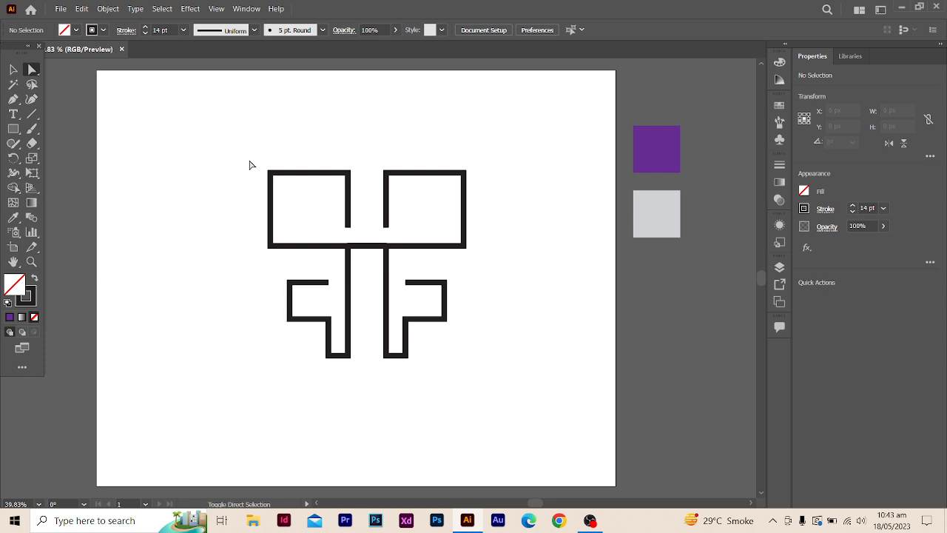
pyautogui.moveTo(255, 169); pyautogui.dragTo(300, 206)
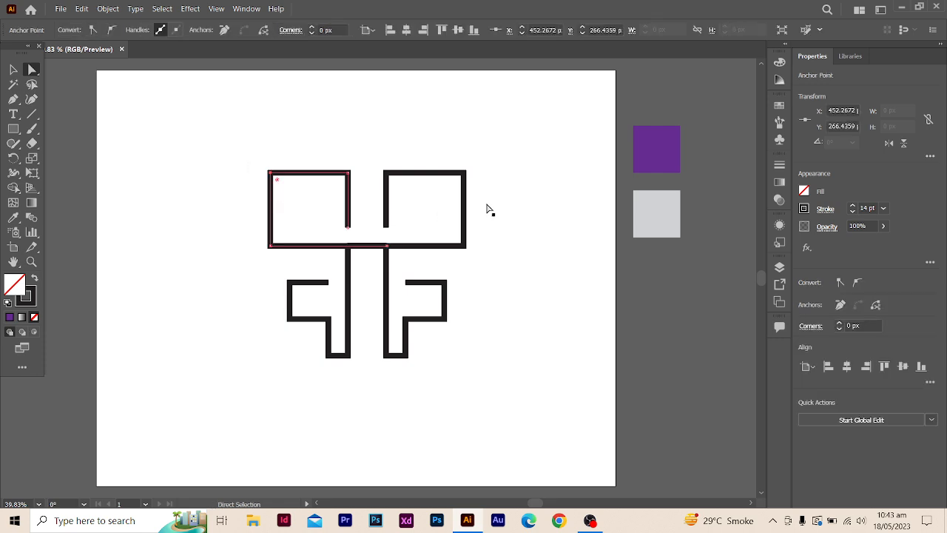
pyautogui.moveTo(456, 154); pyautogui.dragTo(512, 229)
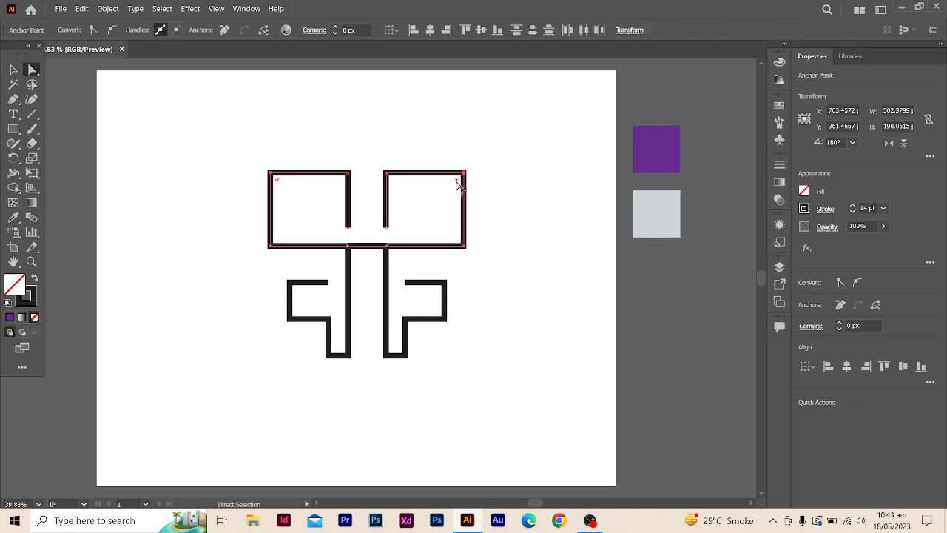
pyautogui.click(497, 185)
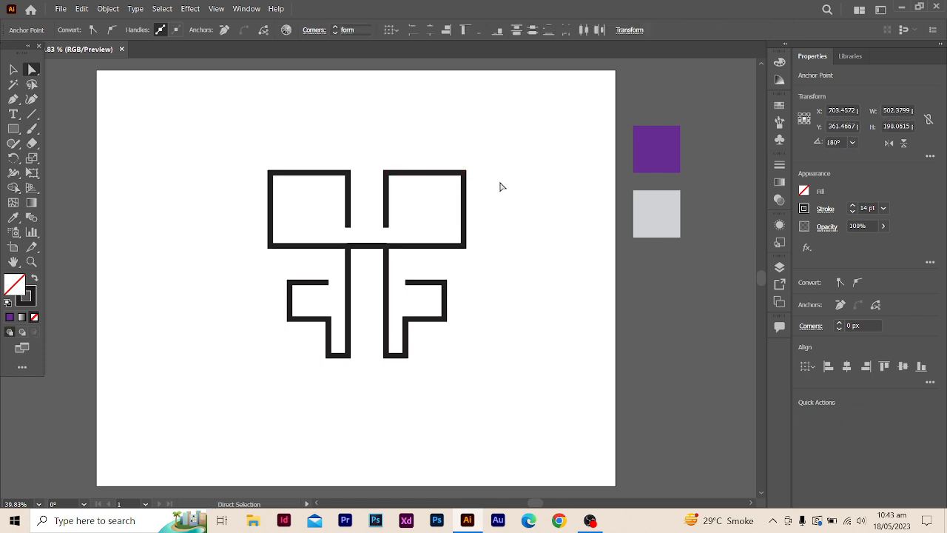
# - Round the upper-left and lower-right corners of the upper-right box path to a radius of 142.546 px
pyautogui.click(387, 174)
pyautogui.moveTo(478, 266); pyautogui.dragTo(451, 238)
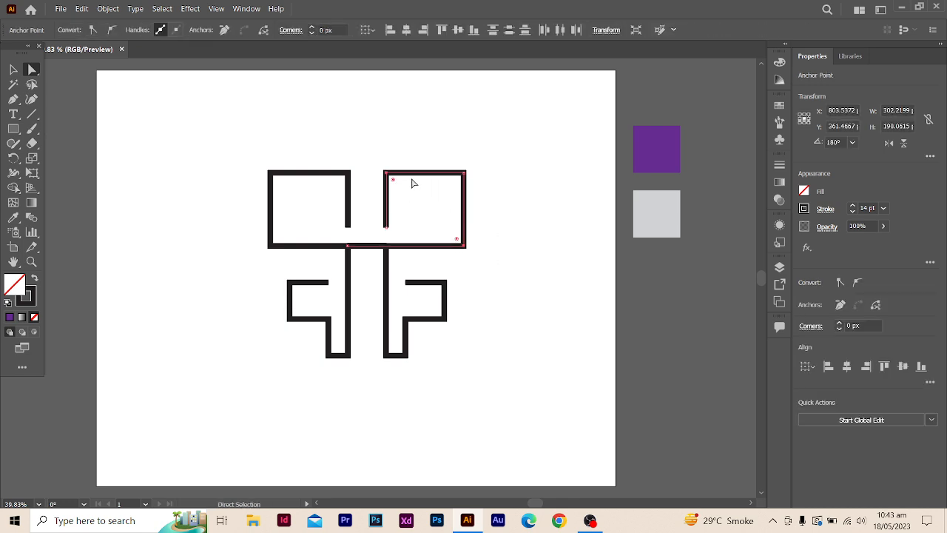
pyautogui.moveTo(394, 184); pyautogui.dragTo(434, 215)
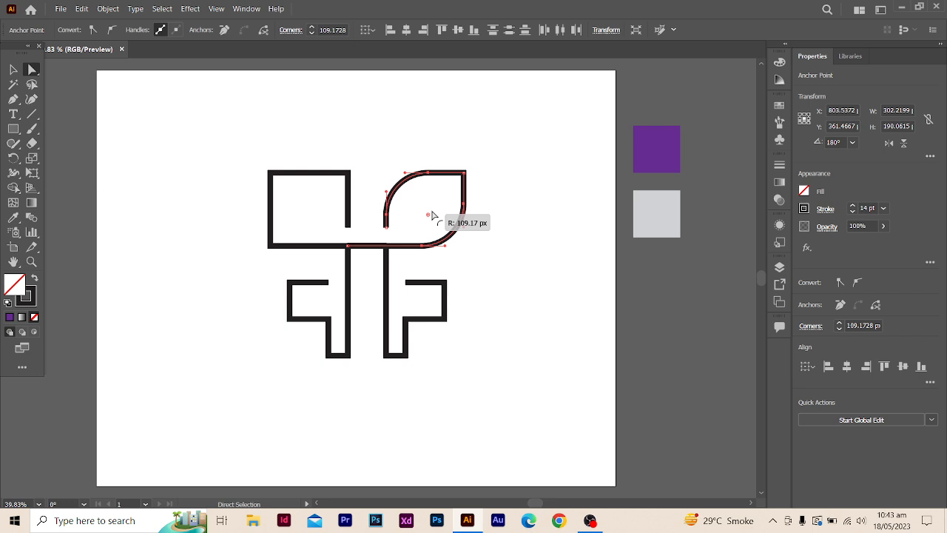
pyautogui.moveTo(433, 216); pyautogui.dragTo(432, 215)
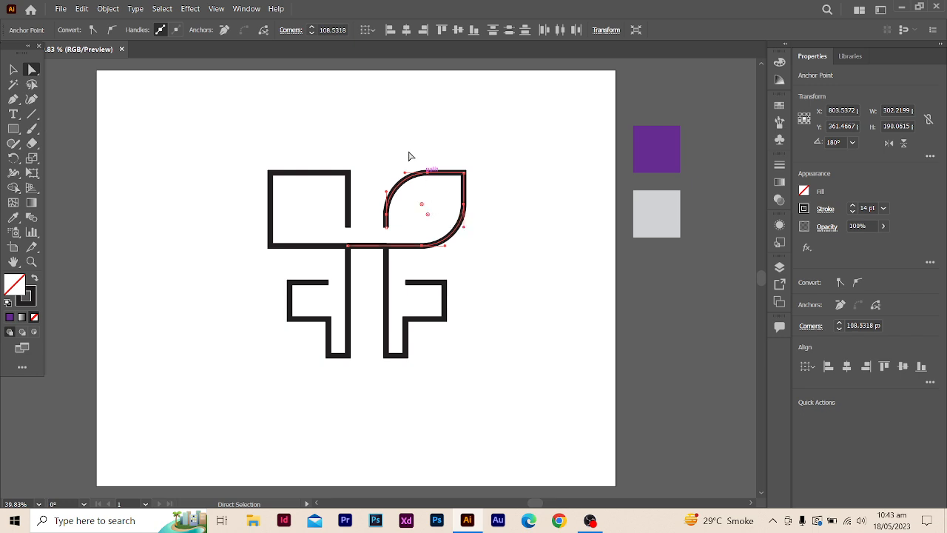
pyautogui.click(323, 29)
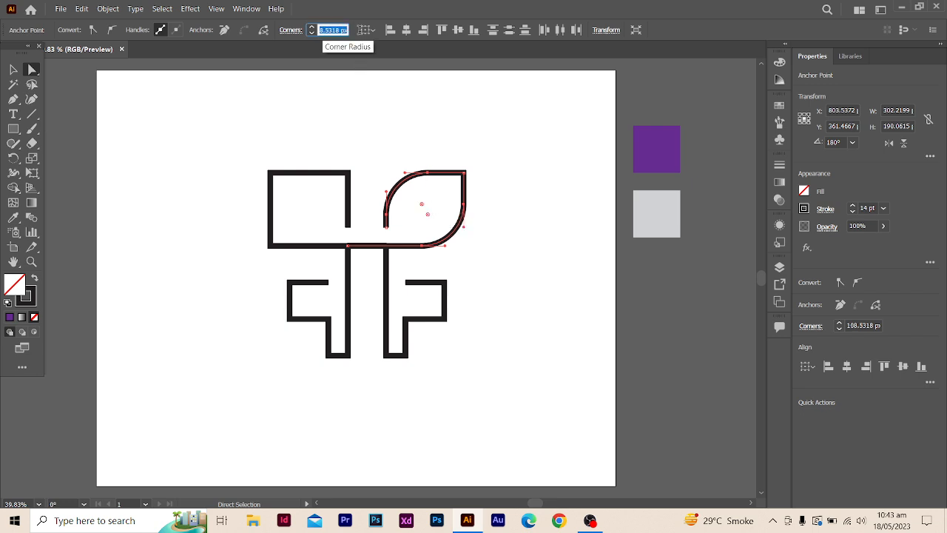
pyautogui.write('2')
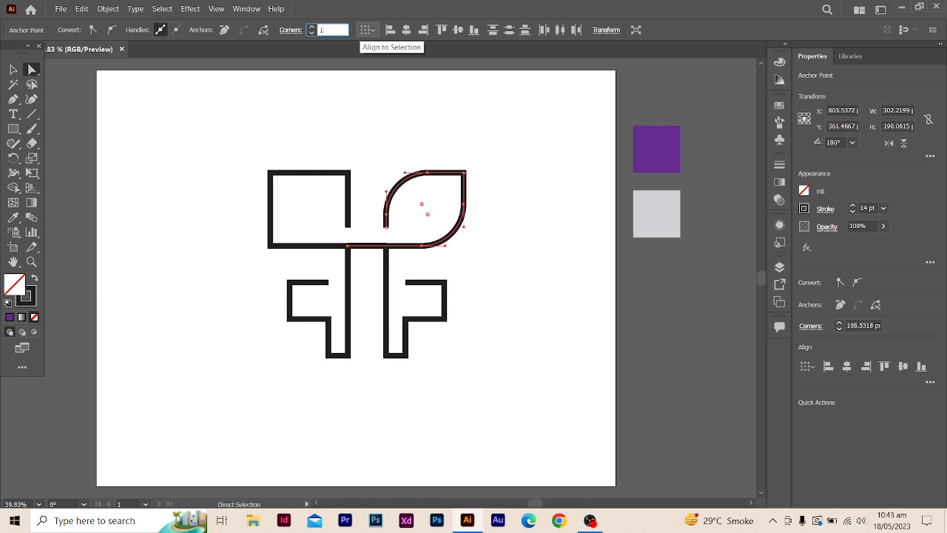
pyautogui.write('0')
pyautogui.press('Return')
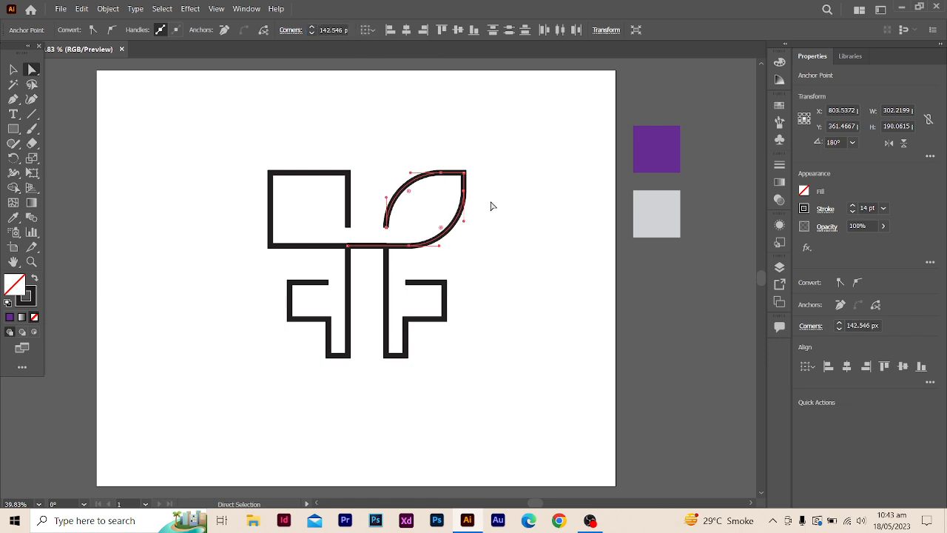
pyautogui.click(507, 244)
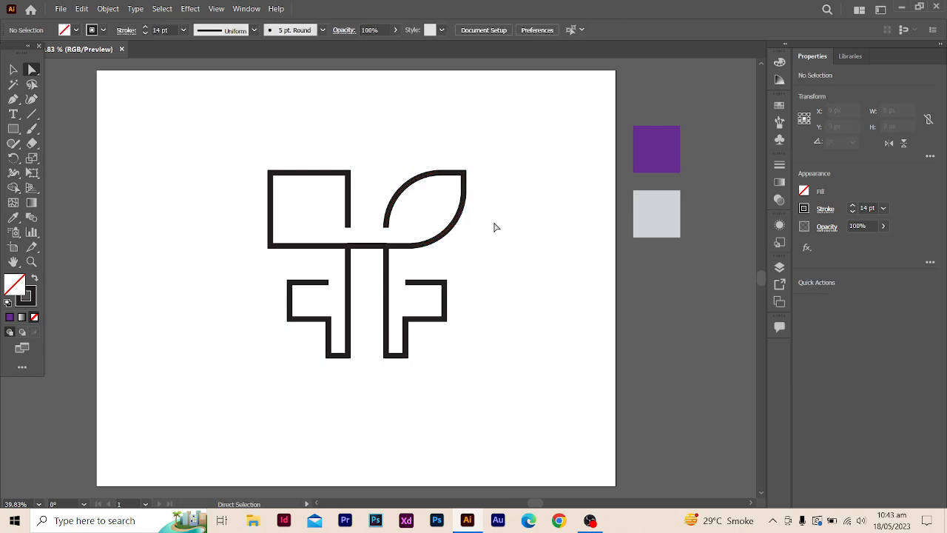
# - Round the upper-right and lower-left corners of the upper-left box path to a radius of 120 px
pyautogui.moveTo(328, 160); pyautogui.dragTo(375, 198)
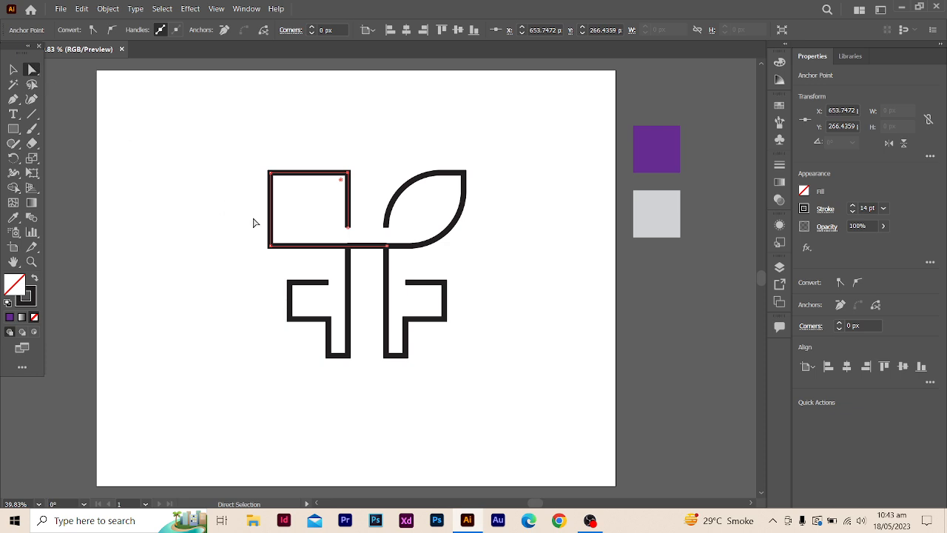
pyautogui.moveTo(248, 237); pyautogui.dragTo(283, 258)
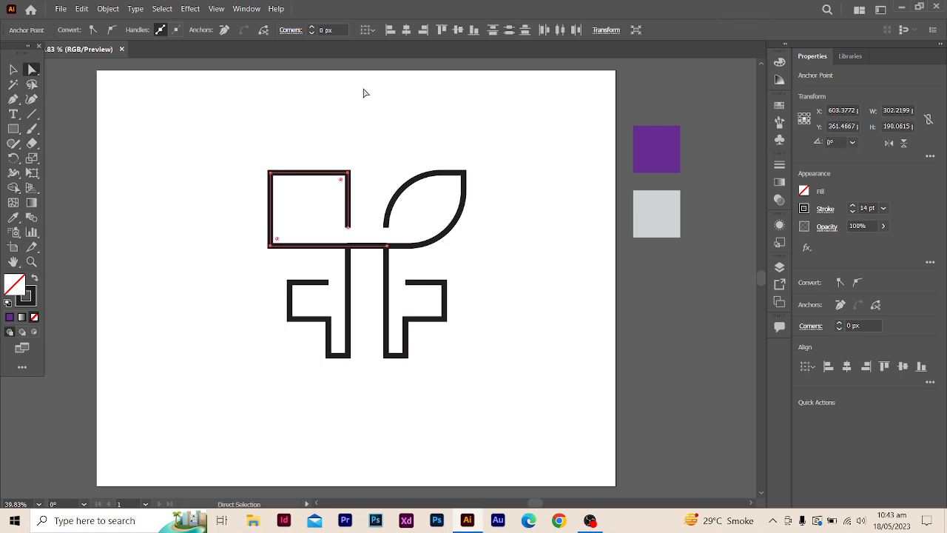
pyautogui.moveTo(324, 31); pyautogui.dragTo(315, 32)
pyautogui.write('12')
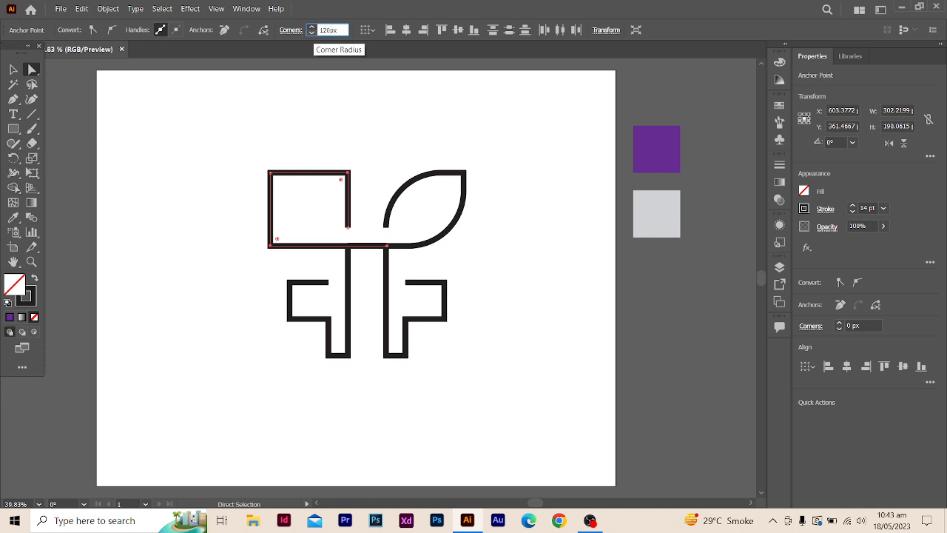
pyautogui.write('0')
pyautogui.press('Return')
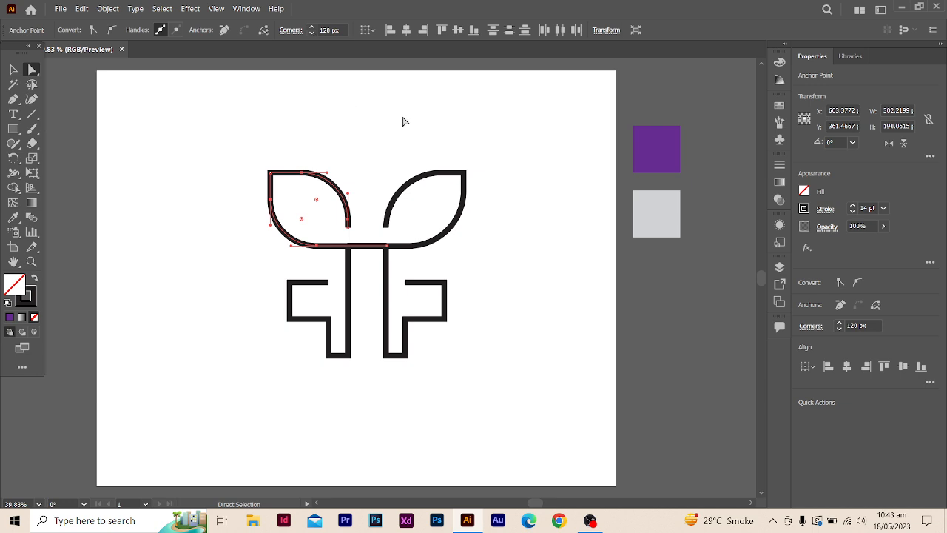
pyautogui.click(507, 192)
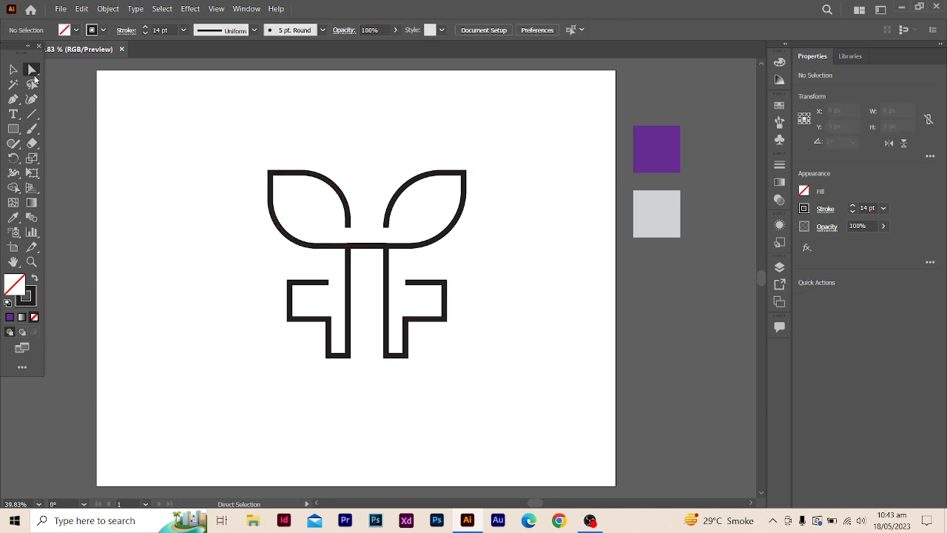
# - Round the outer upper corners of both lower wing shapes to a radius of 90 px
pyautogui.moveTo(274, 274); pyautogui.dragTo(308, 298)
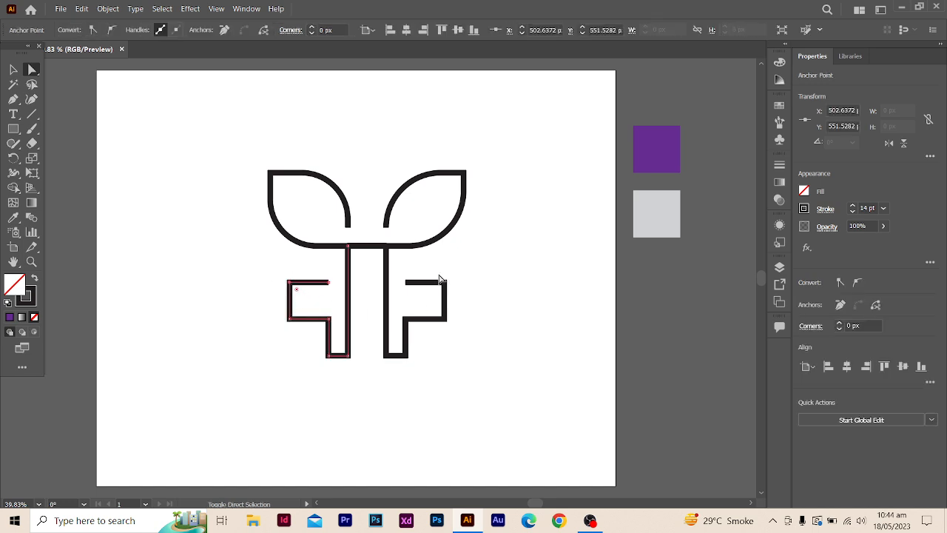
pyautogui.moveTo(441, 276); pyautogui.dragTo(469, 294)
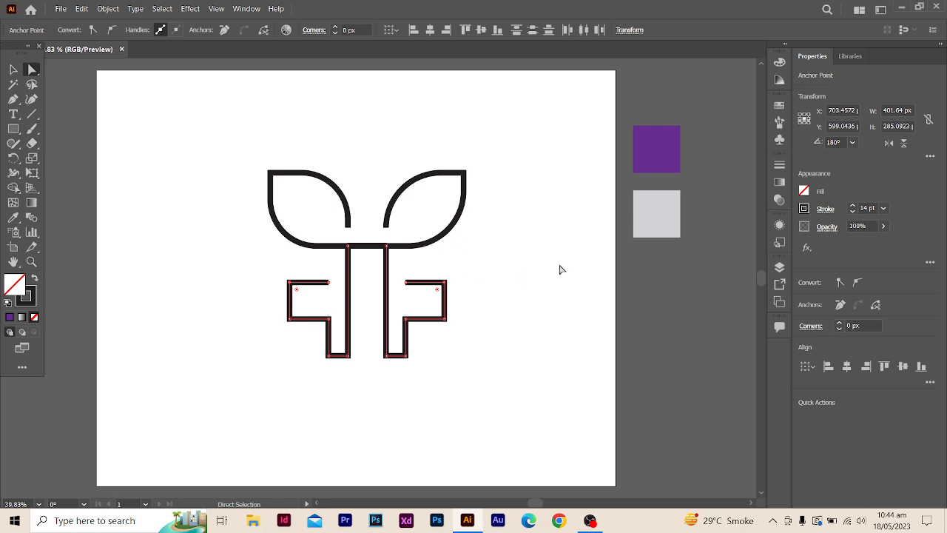
pyautogui.click(336, 33)
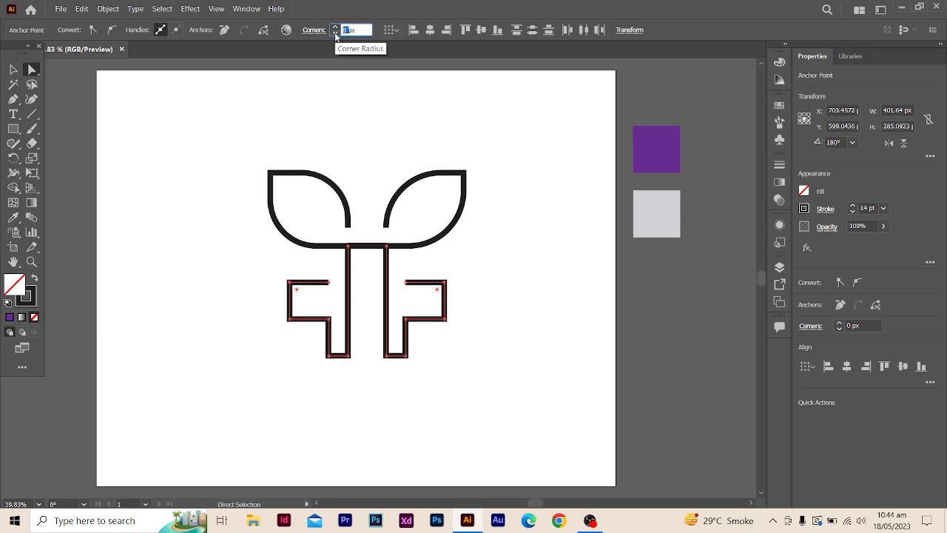
pyautogui.write('90')
pyautogui.press('Return')
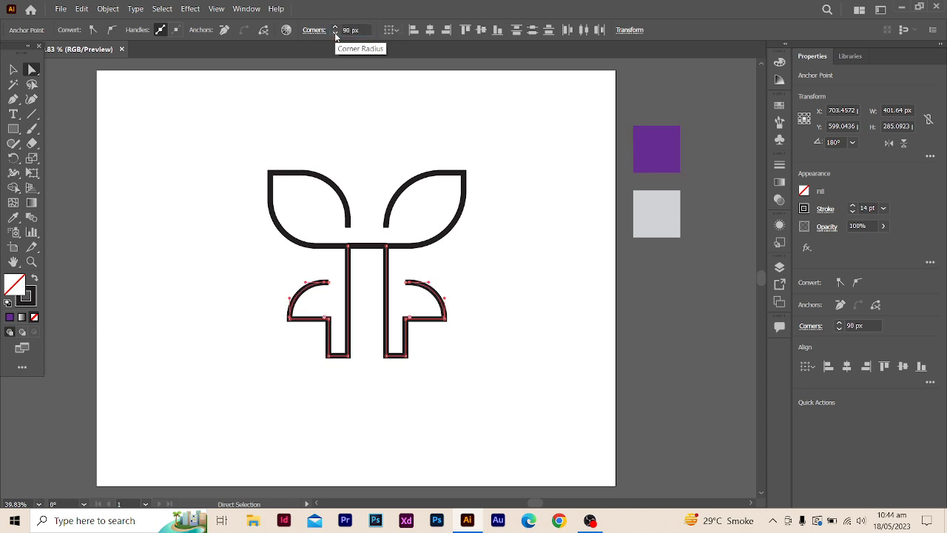
pyautogui.click(511, 280)
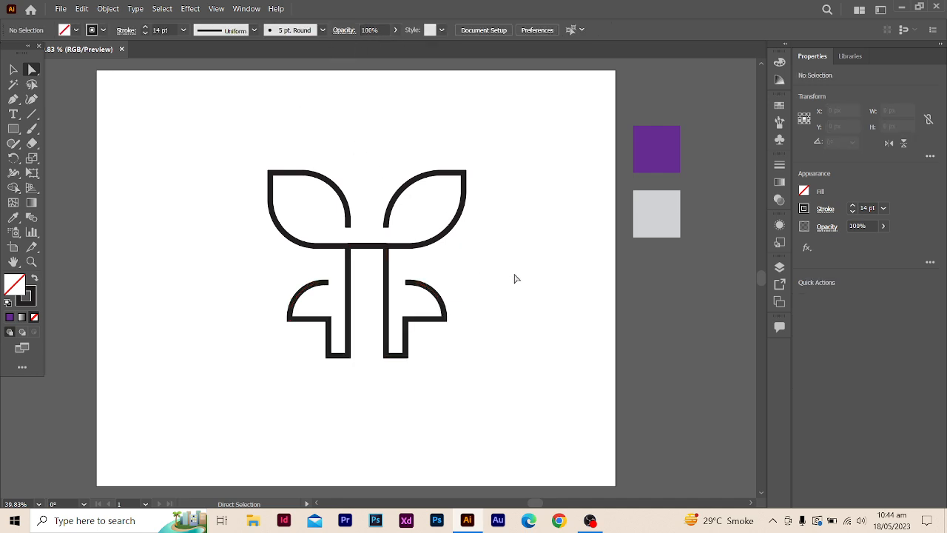
# - Round the inner bottom corners of the two central stems with a corner radius of 80 px
pyautogui.click(395, 358)
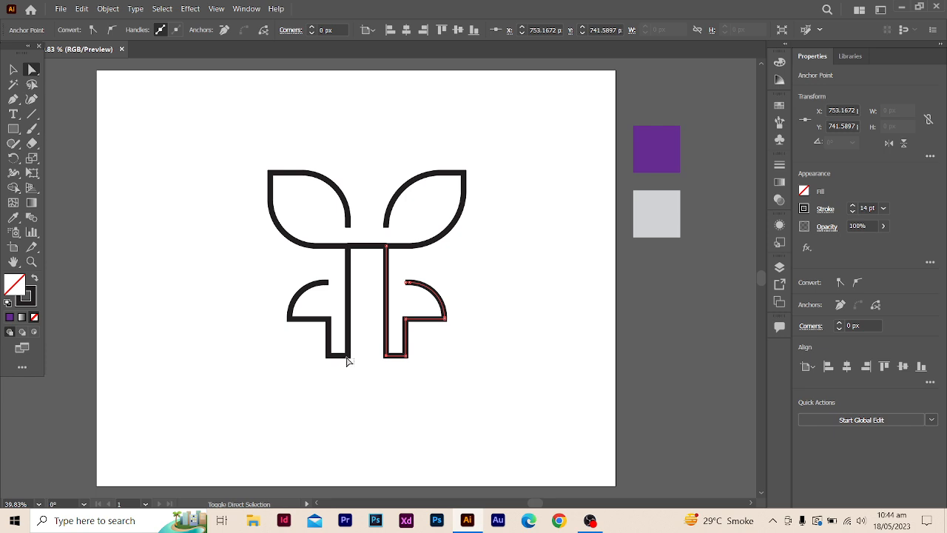
pyautogui.keyDown('shift'); pyautogui.click(346, 358); pyautogui.keyUp('shift')
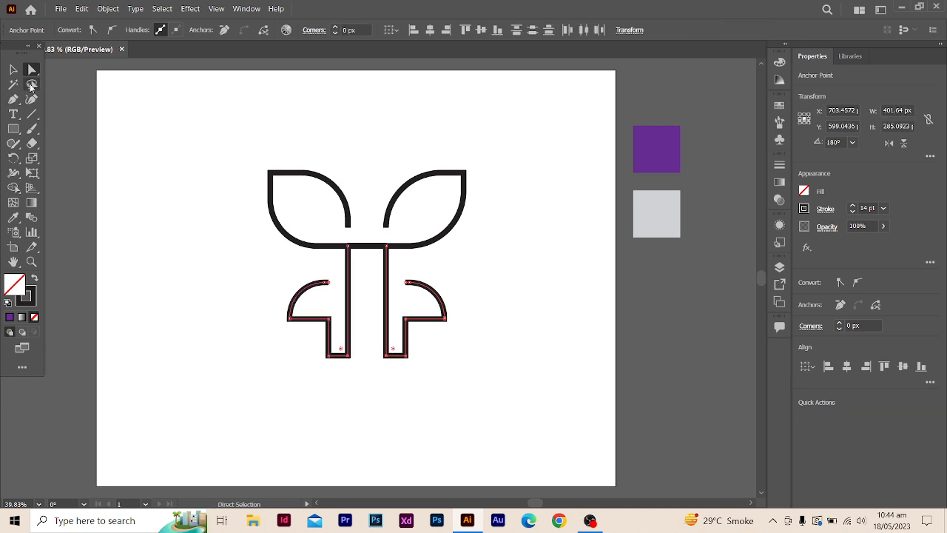
pyautogui.doubleClick(345, 30)
pyautogui.write('80')
pyautogui.press('Return')
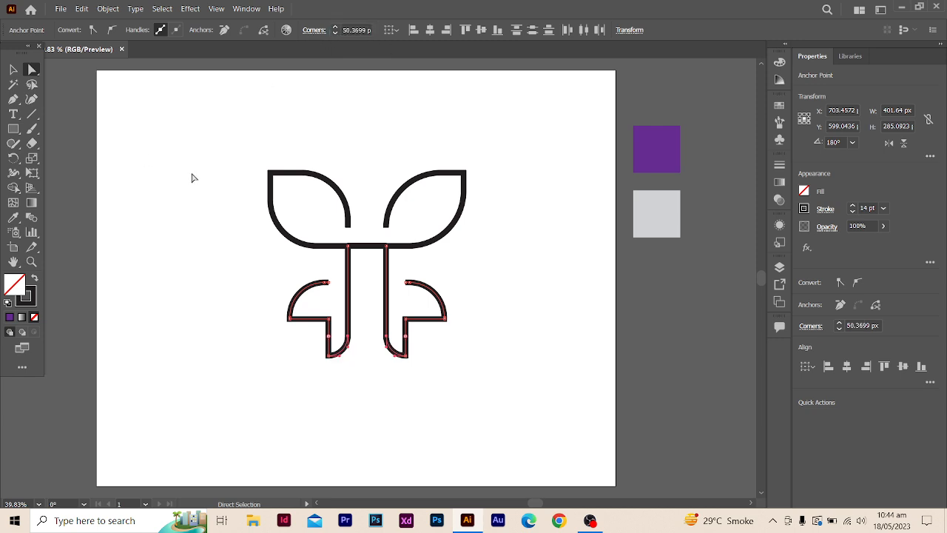
pyautogui.click(194, 217)
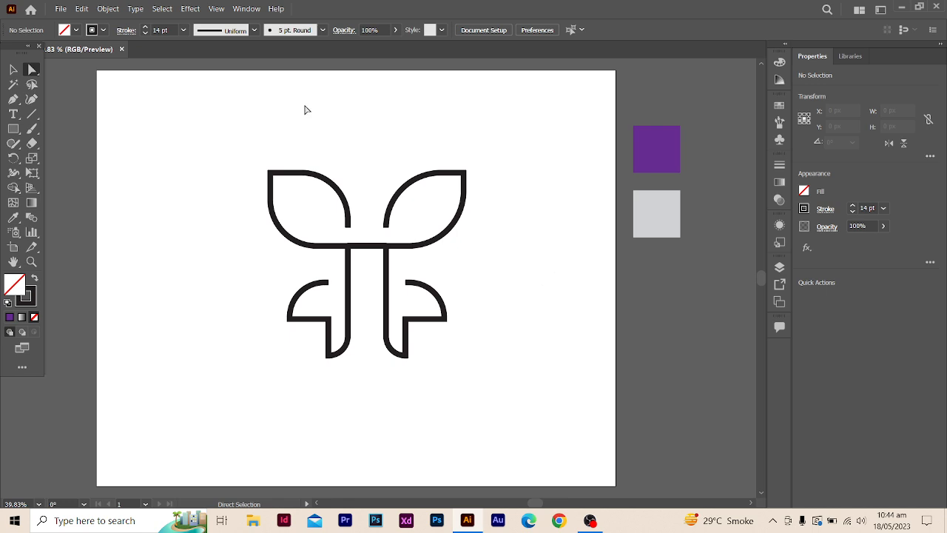
pyautogui.moveTo(227, 160); pyautogui.dragTo(489, 393)
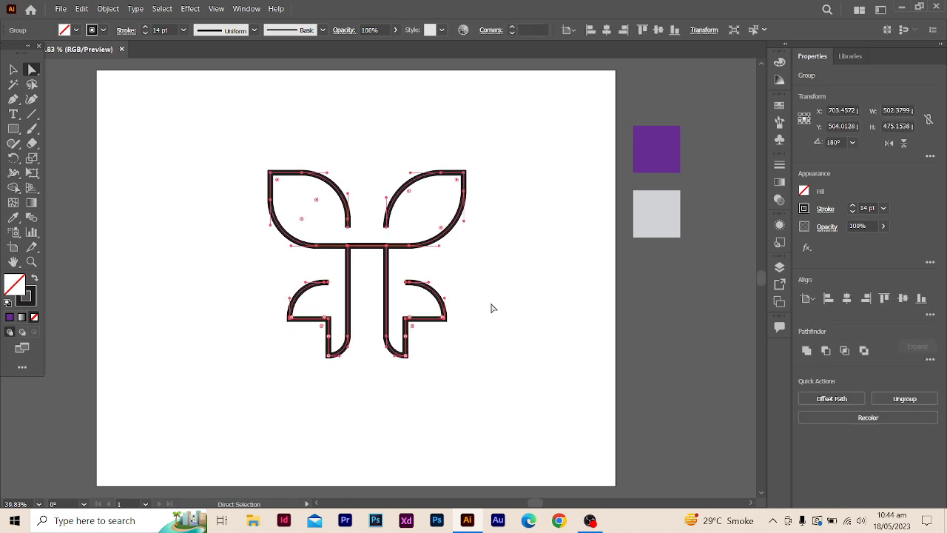
pyautogui.click(492, 308)
pyautogui.moveTo(228, 144); pyautogui.dragTo(503, 422)
pyautogui.click(522, 358)
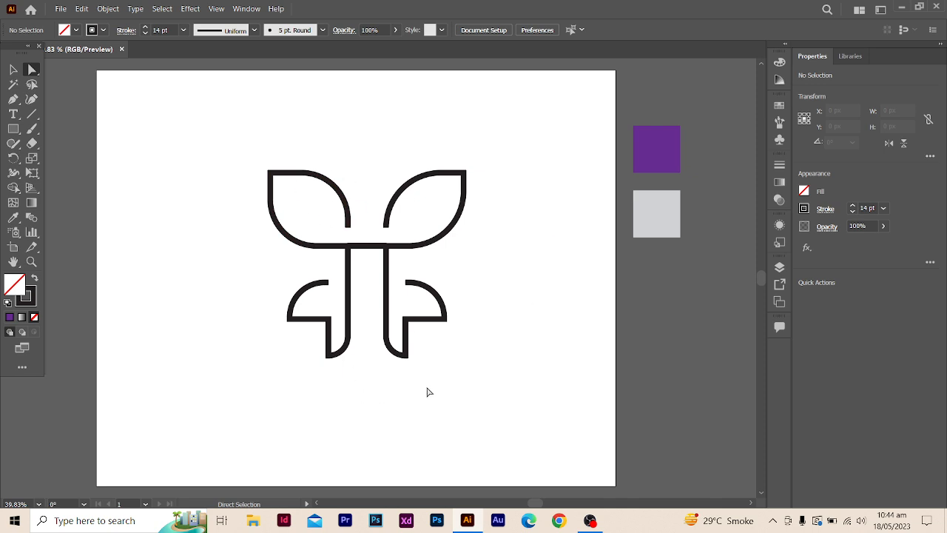
# - Add the text "FRIDO" below the logo symbol and deselect it
pyautogui.click(13, 113)
pyautogui.moveTo(333, 403); pyautogui.dragTo(333, 404)
pyautogui.press('BackSpace')
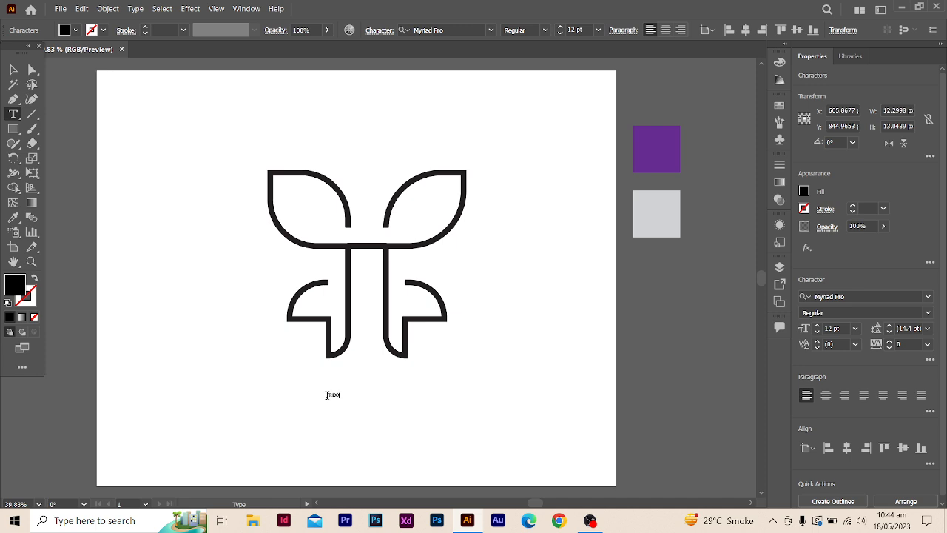
pyautogui.click(14, 70)
pyautogui.click(305, 386)
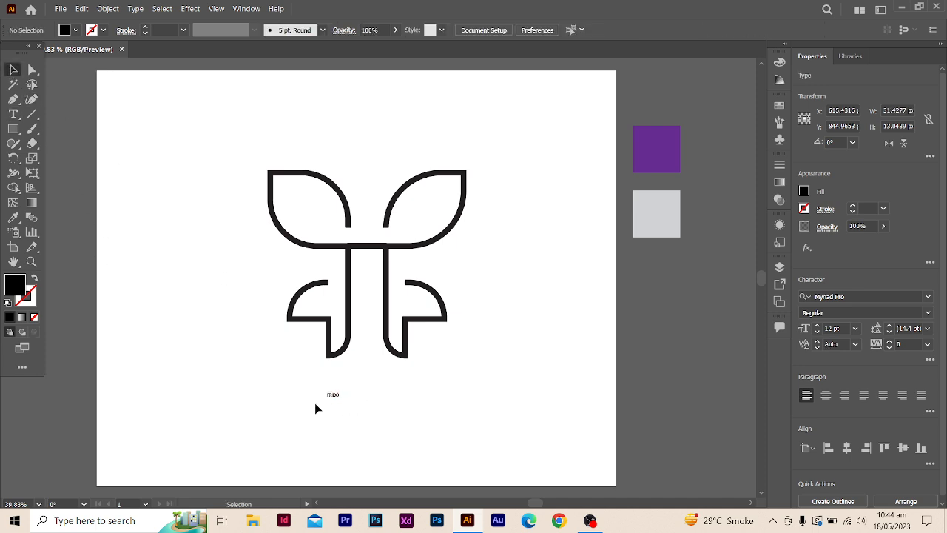
# - Enlarge the FRIDO text to about 202 pt and place it just beneath the symbol, roughly matching the symbol's width
pyautogui.click(333, 396)
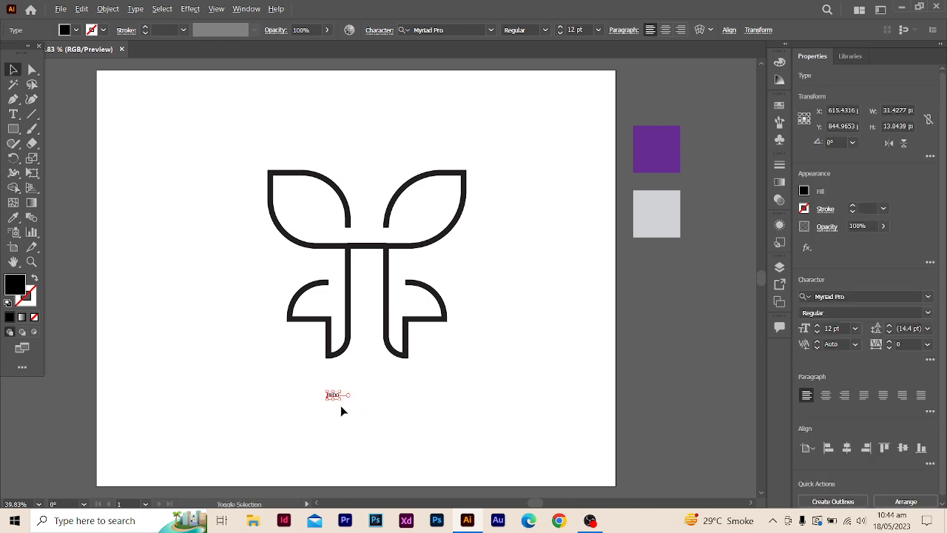
pyautogui.moveTo(343, 402); pyautogui.dragTo(480, 463)
pyautogui.moveTo(374, 400); pyautogui.dragTo(411, 410)
pyautogui.click(503, 385)
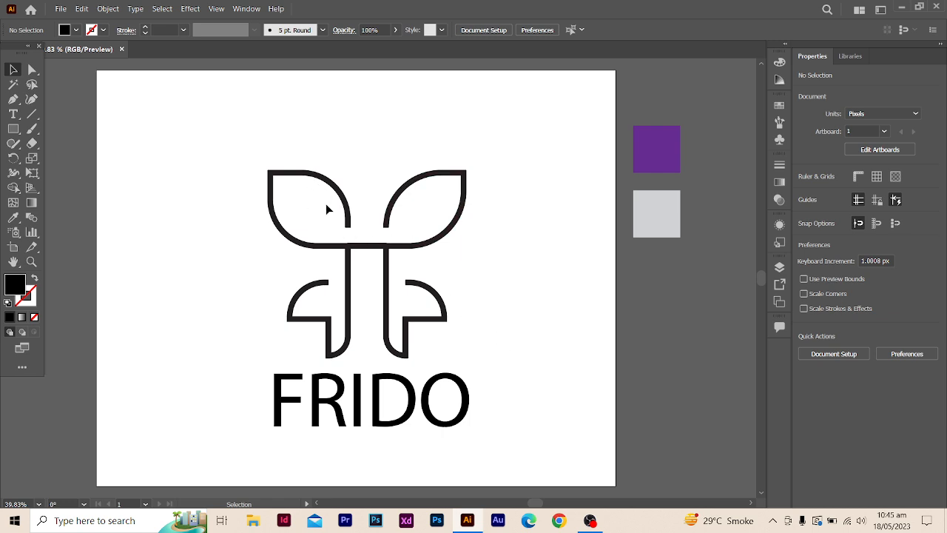
# - Change the font of the whole FRIDO wordmark to Colonna MT
pyautogui.click(431, 391)
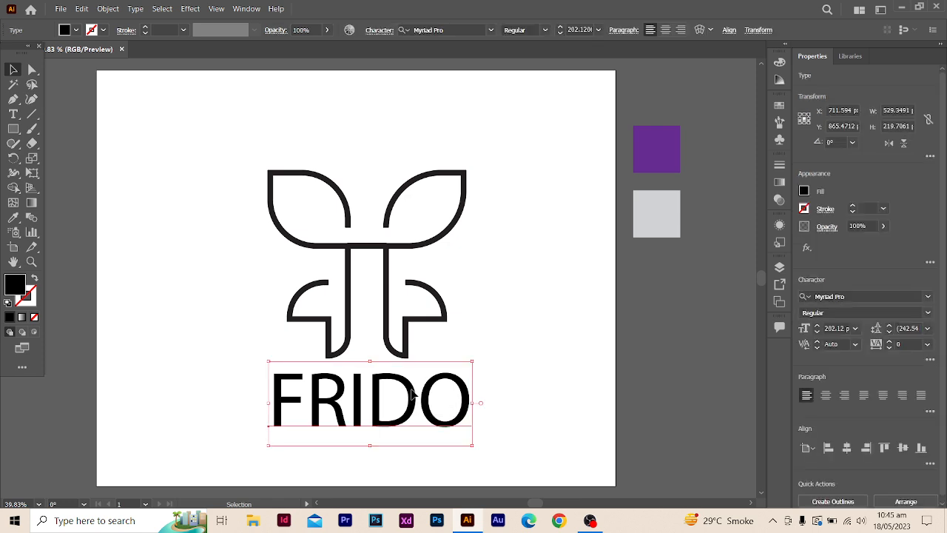
pyautogui.click(13, 113)
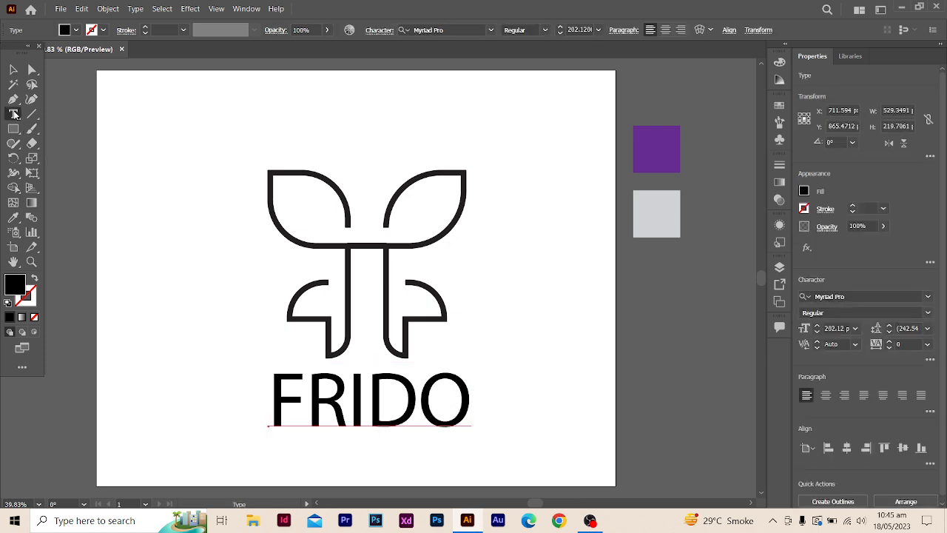
pyautogui.click(392, 400)
pyautogui.doubleClick(388, 399)
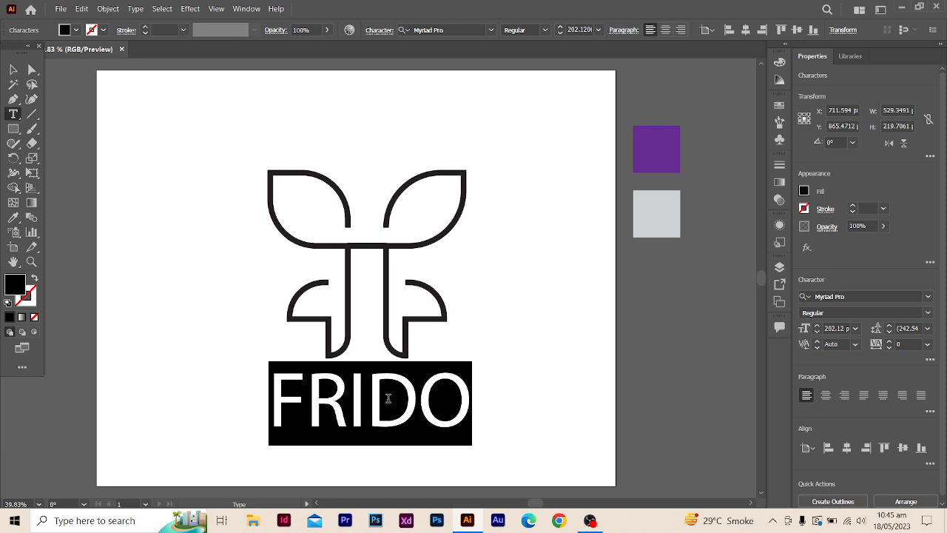
pyautogui.click(492, 29)
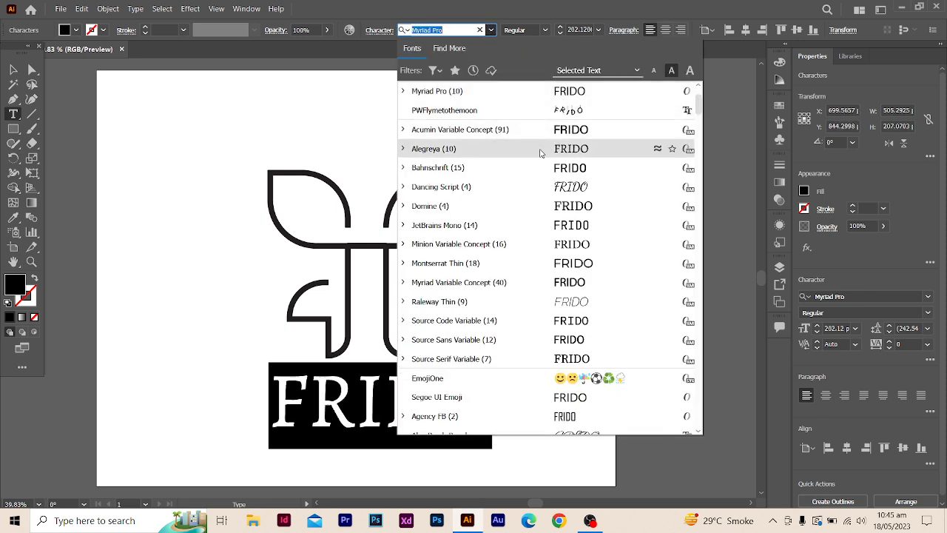
pyautogui.scroll(2, 494, 137)
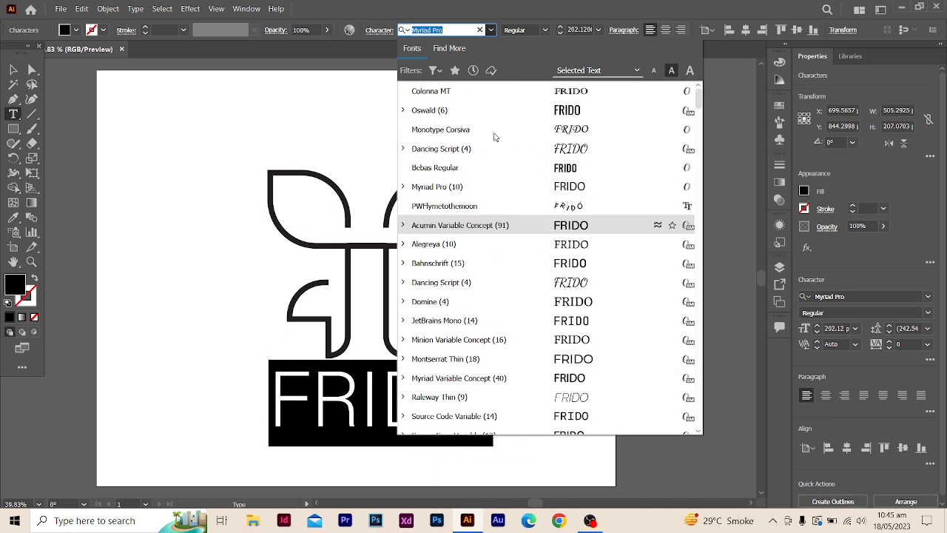
pyautogui.scroll(-6, 478, 300)
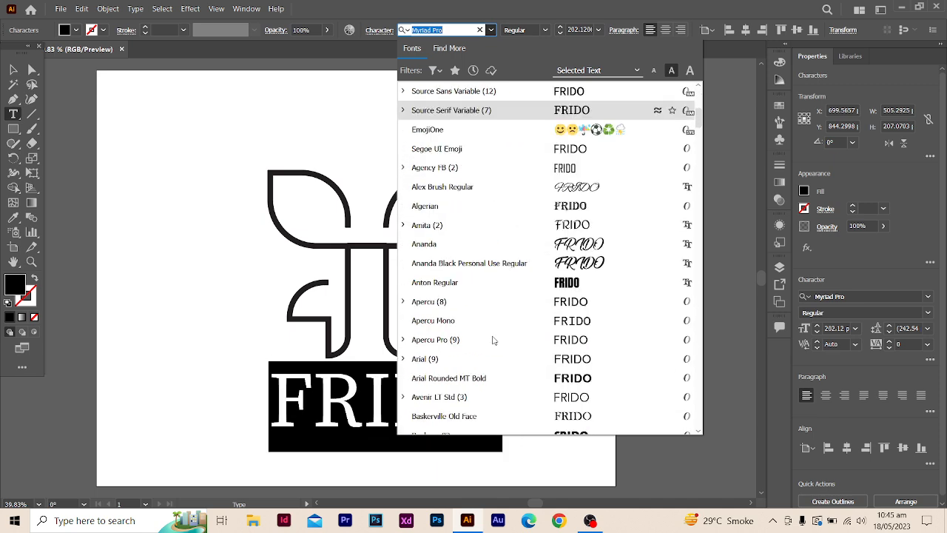
pyautogui.scroll(-8, 466, 320)
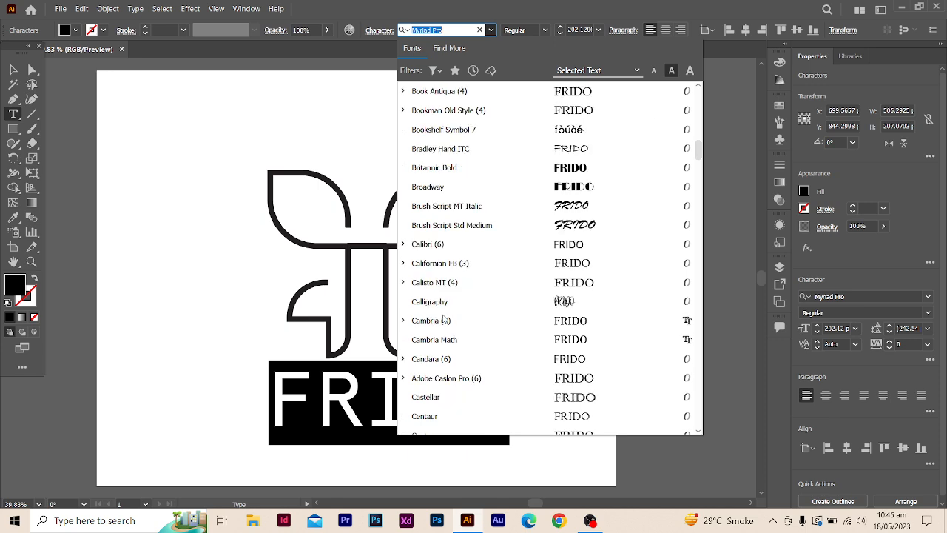
pyautogui.scroll(-1, 448, 344)
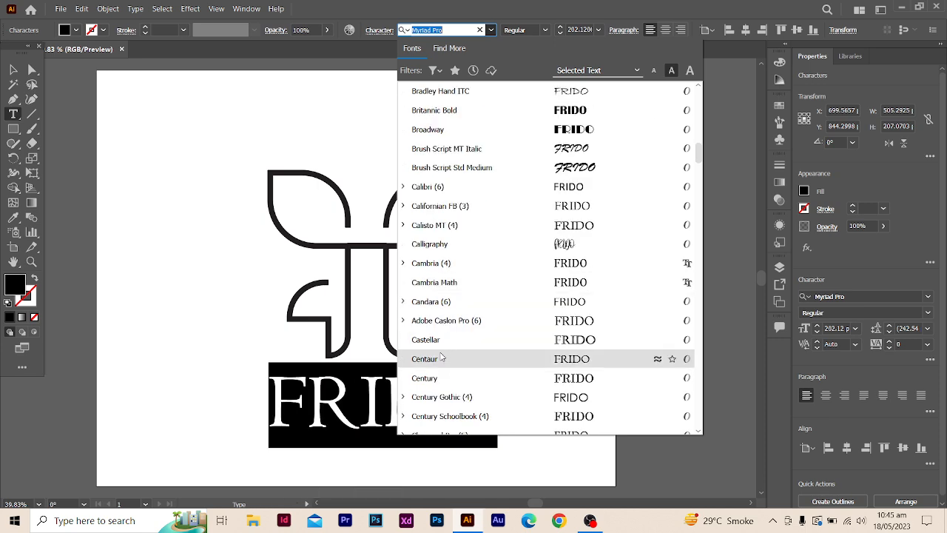
pyautogui.scroll(-2, 455, 384)
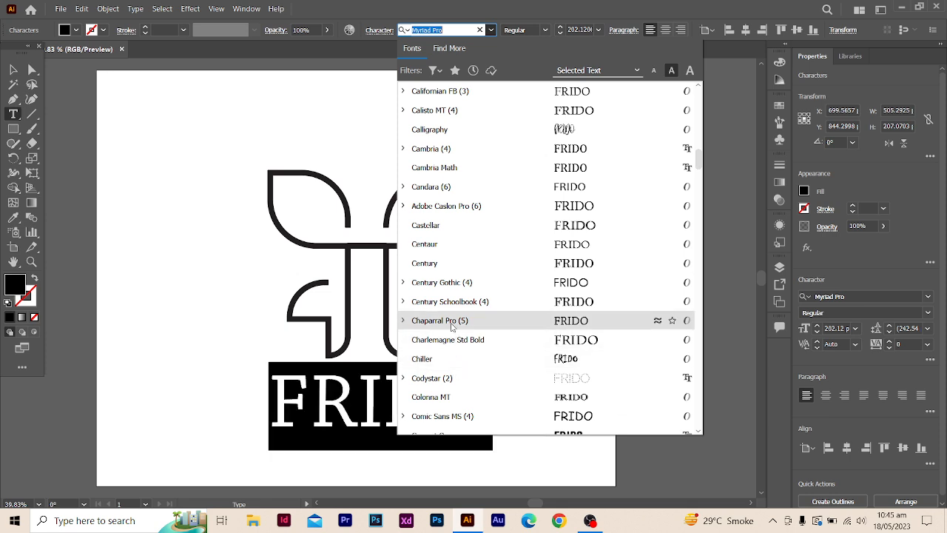
pyautogui.scroll(-1, 467, 361)
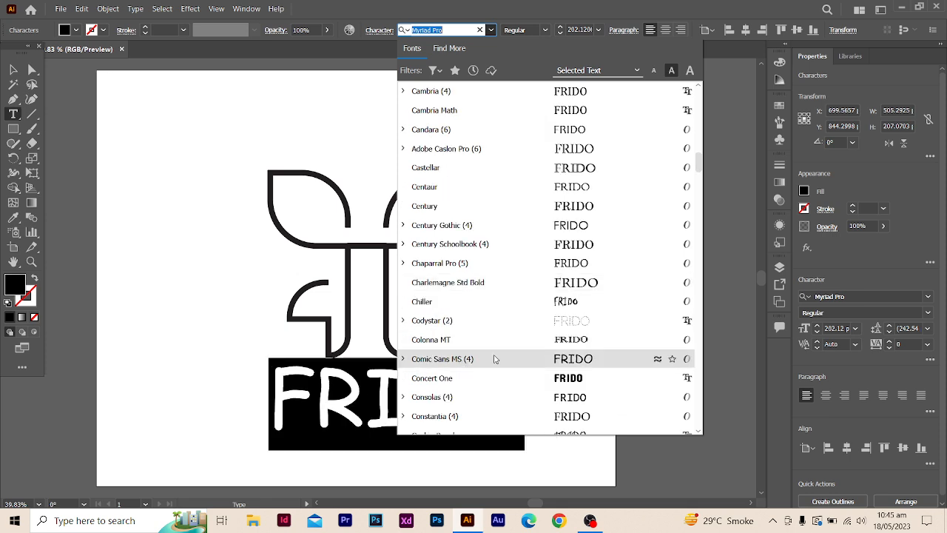
pyautogui.scroll(-1, 495, 359)
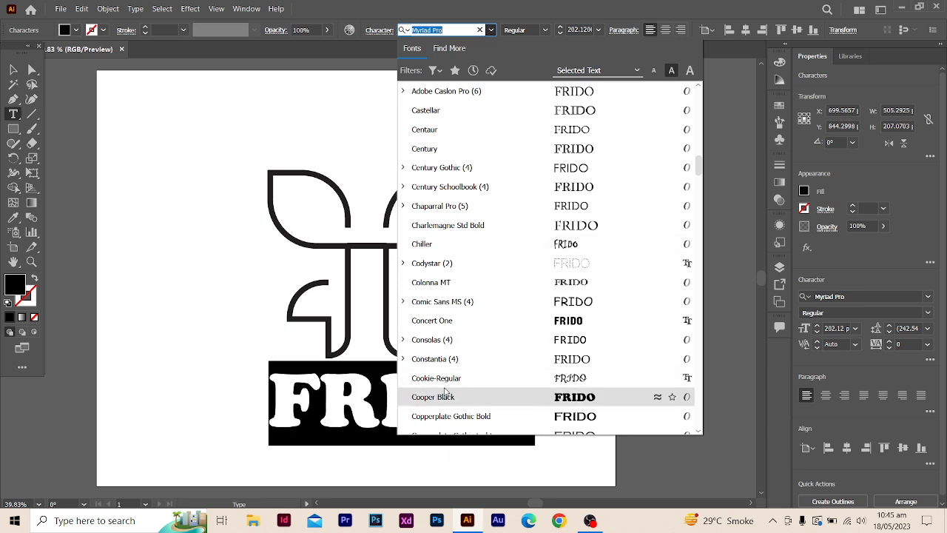
pyautogui.scroll(-1, 446, 392)
pyautogui.scroll(-1, 454, 387)
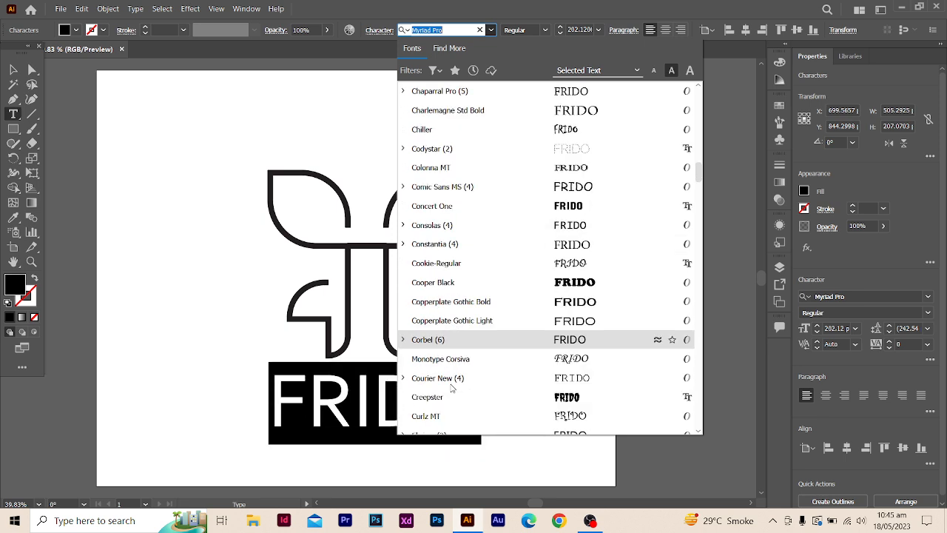
pyautogui.scroll(-1, 447, 388)
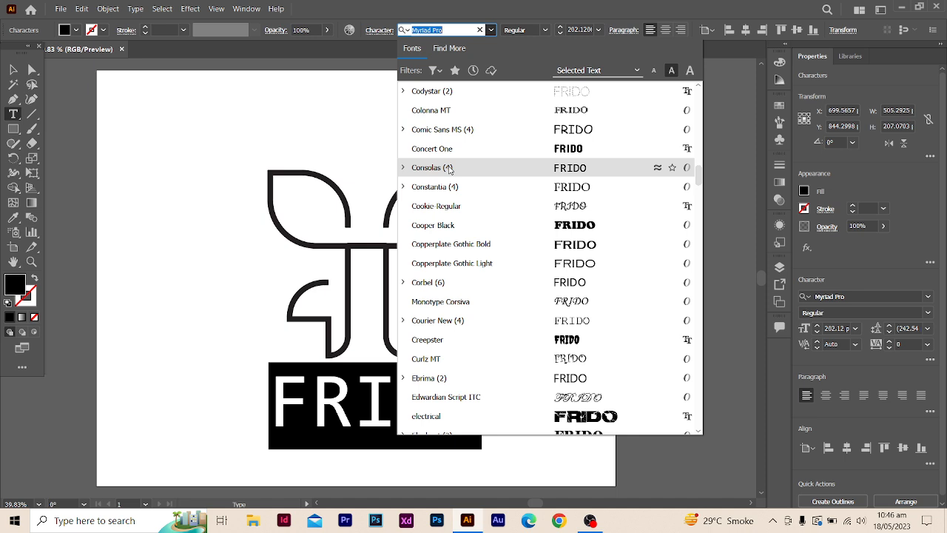
pyautogui.scroll(1, 457, 167)
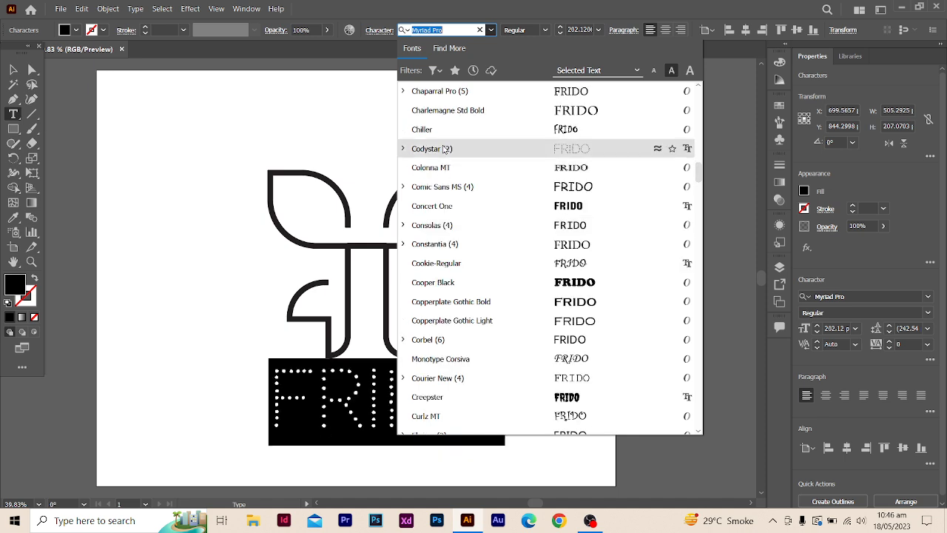
pyautogui.scroll(1, 510, 175)
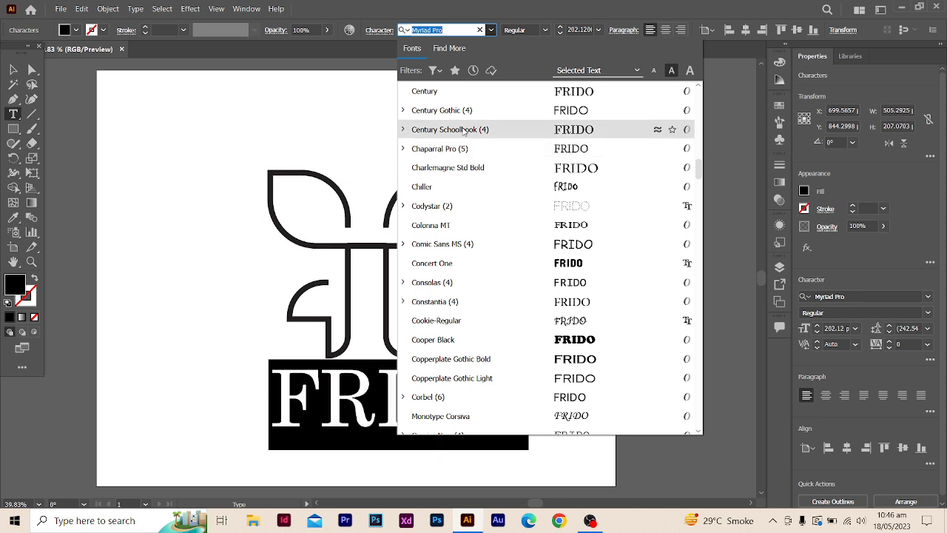
pyautogui.scroll(1, 467, 131)
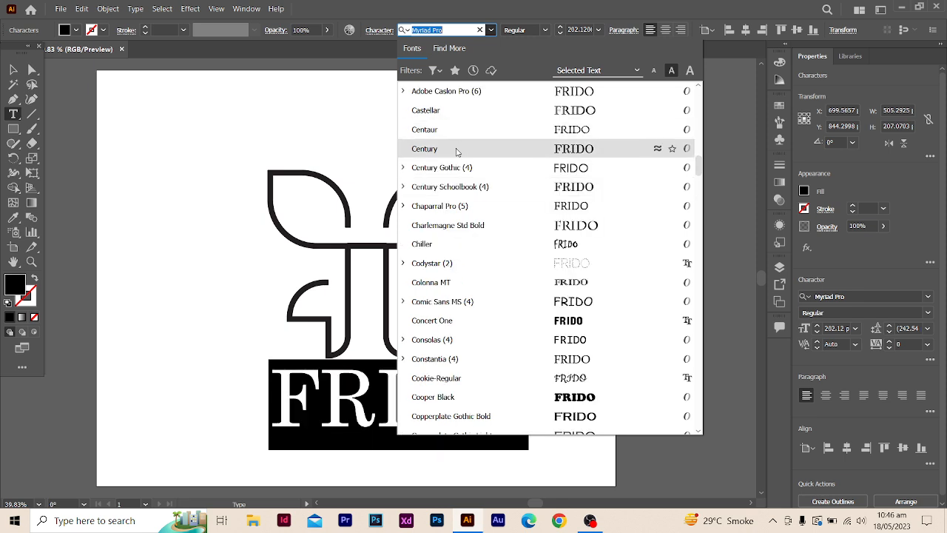
pyautogui.scroll(3, 451, 111)
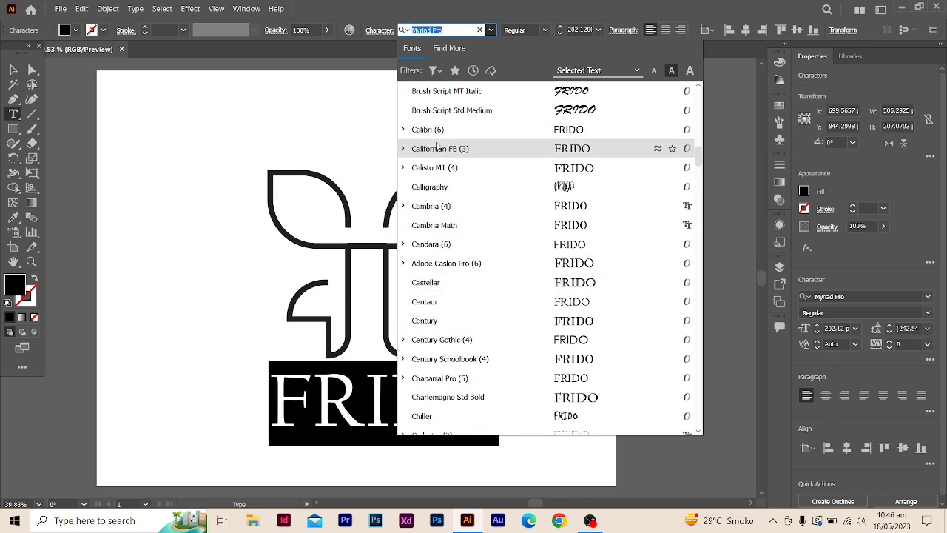
pyautogui.scroll(2, 453, 116)
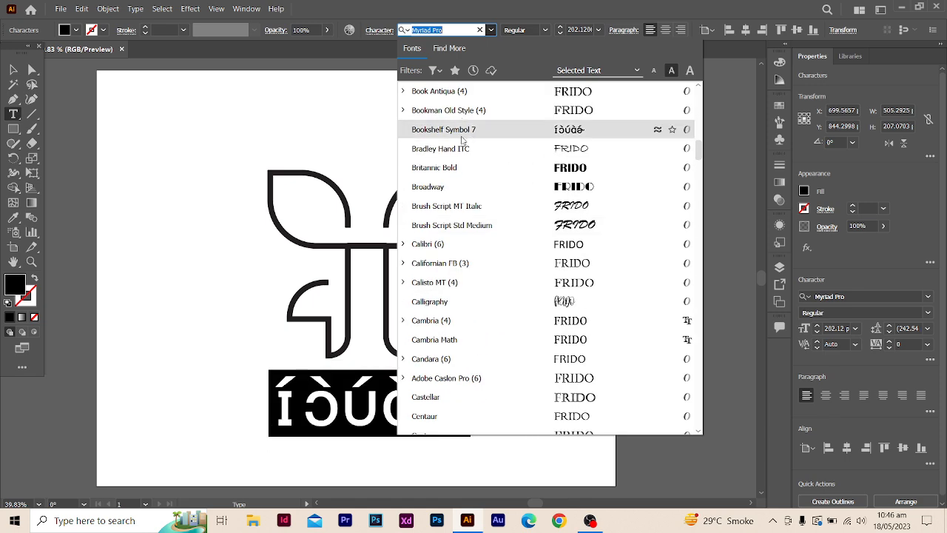
pyautogui.scroll(12, 466, 145)
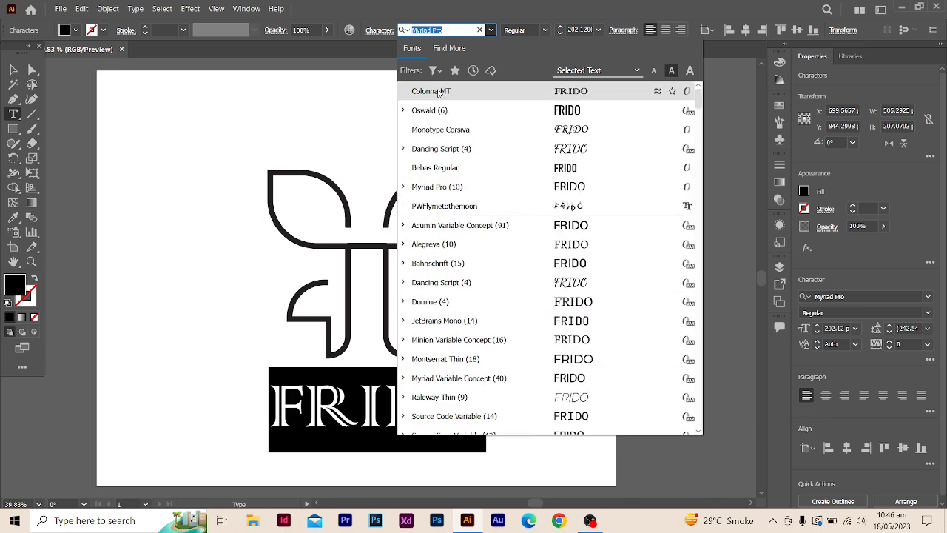
pyautogui.click(439, 91)
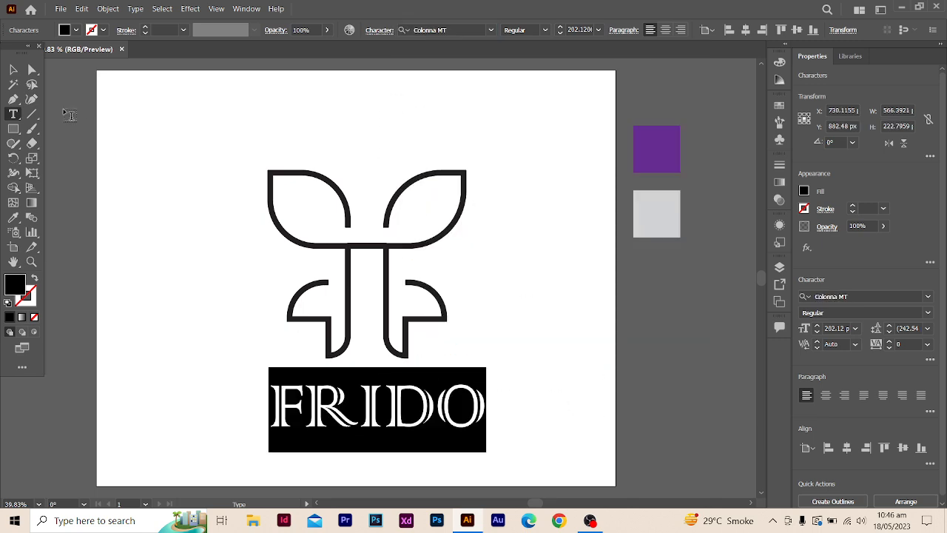
# - Move the FRIDO wordmark up and slightly left so it sits centred just beneath the symbol
pyautogui.click(13, 69)
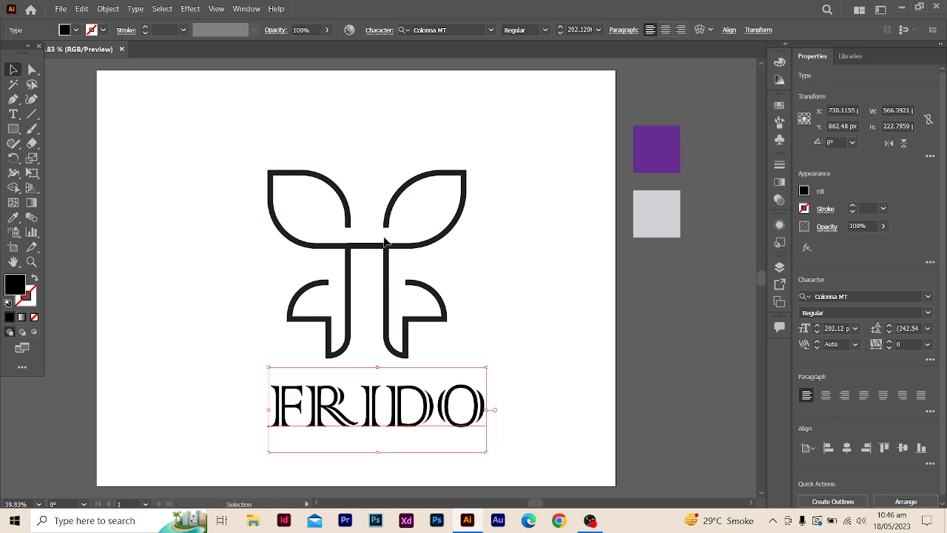
pyautogui.click(459, 354)
pyautogui.moveTo(428, 403); pyautogui.dragTo(425, 388)
pyautogui.click(477, 402)
# - Add the tagline "Your Fashion Solution" below the FRIDO wordmark and enlarge it to about 83 pt
pyautogui.click(13, 113)
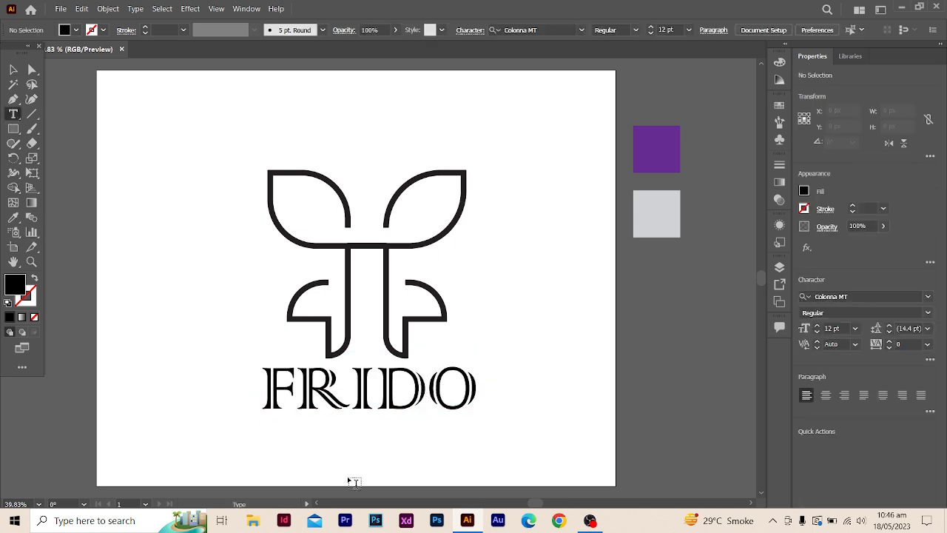
pyautogui.click(324, 437)
pyautogui.press('BackSpace')
pyautogui.write('NA')
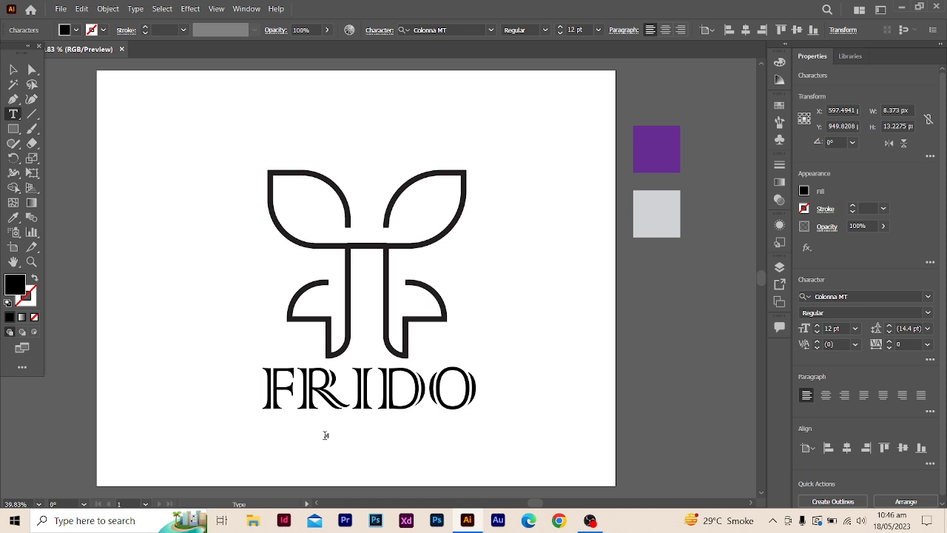
pyautogui.write('e')
pyautogui.press('BackSpace')
pyautogui.write('h')
pyautogui.click(13, 70)
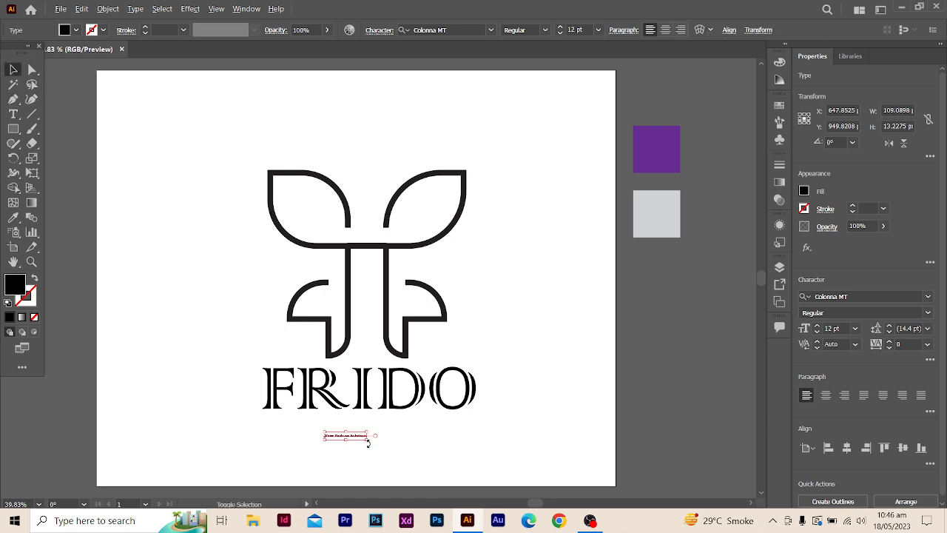
pyautogui.moveTo(369, 441); pyautogui.dragTo(467, 437)
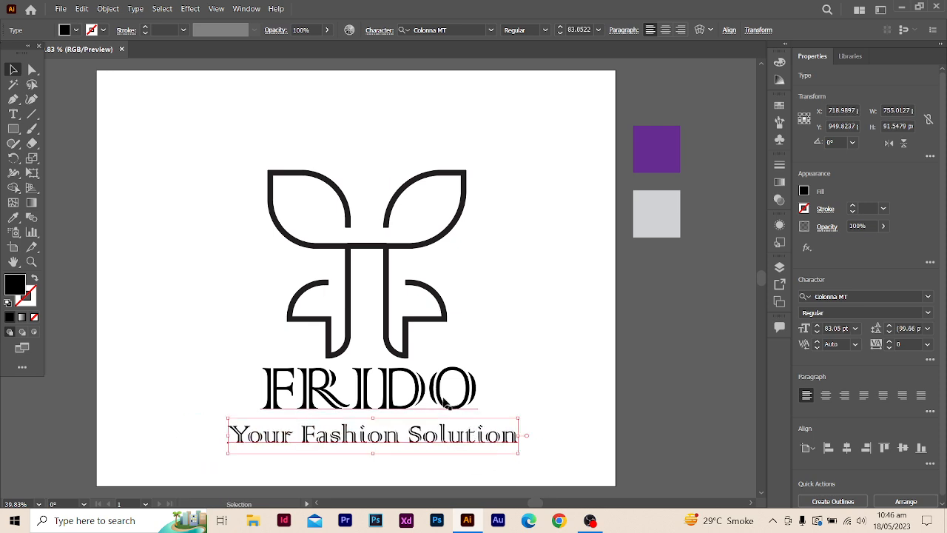
# - Set the whole "Your Fashion Solution" tagline in Oswald with the ExtraLight style
pyautogui.click(13, 114)
pyautogui.doubleClick(379, 433)
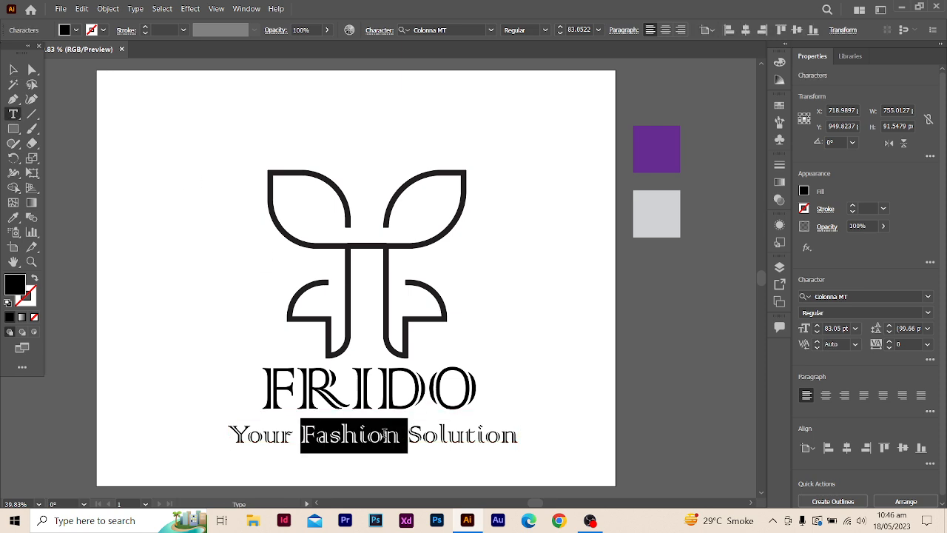
pyautogui.hotkey('ctrl', 'a')
pyautogui.click(491, 30)
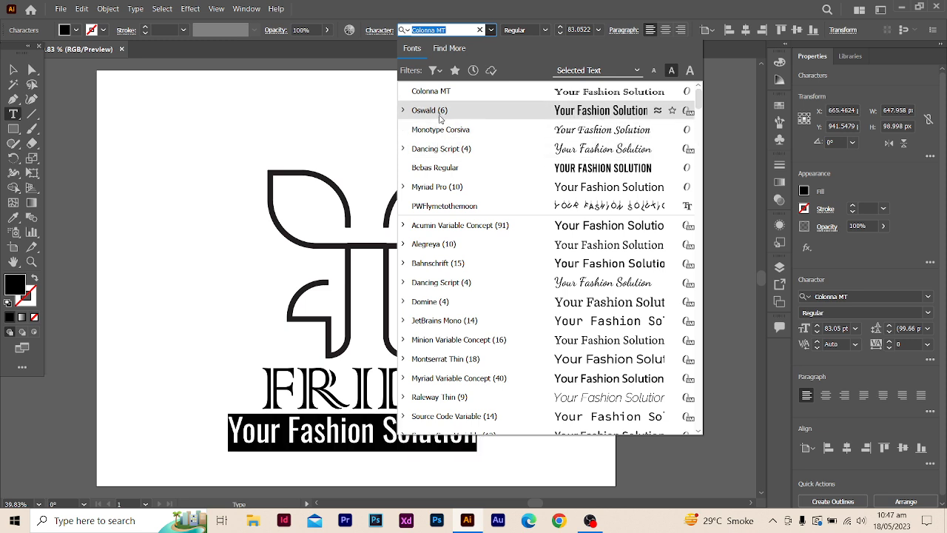
pyautogui.click(435, 110)
pyautogui.click(545, 33)
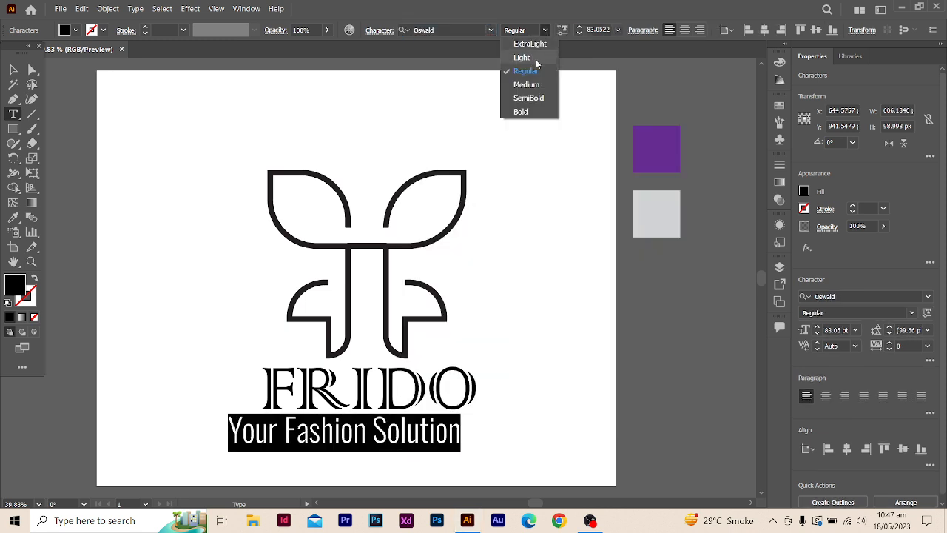
pyautogui.click(530, 44)
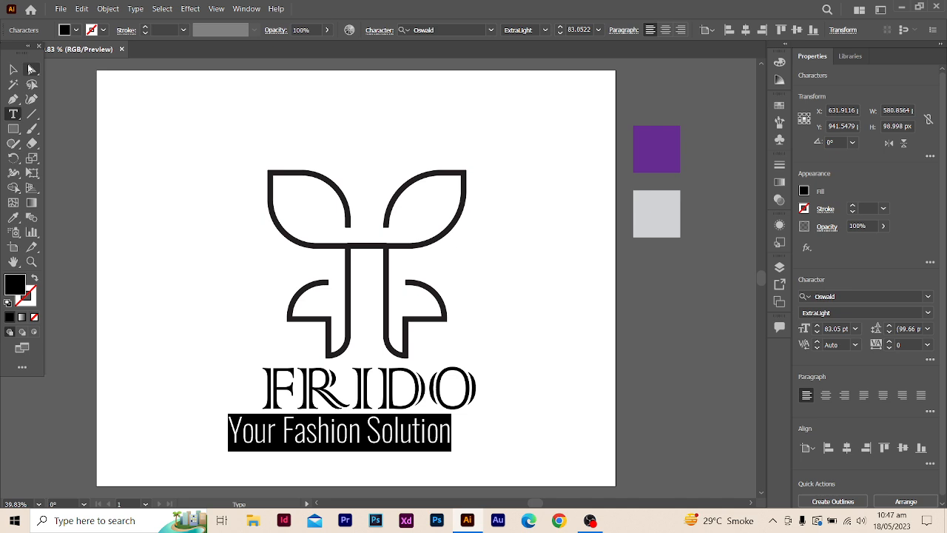
# - Move the tagline under the wordmark with their left edges roughly aligned and shrink it to about 63 pt
pyautogui.click(13, 69)
pyautogui.click(144, 169)
pyautogui.moveTo(328, 436); pyautogui.dragTo(358, 440)
pyautogui.moveTo(481, 453); pyautogui.dragTo(425, 442)
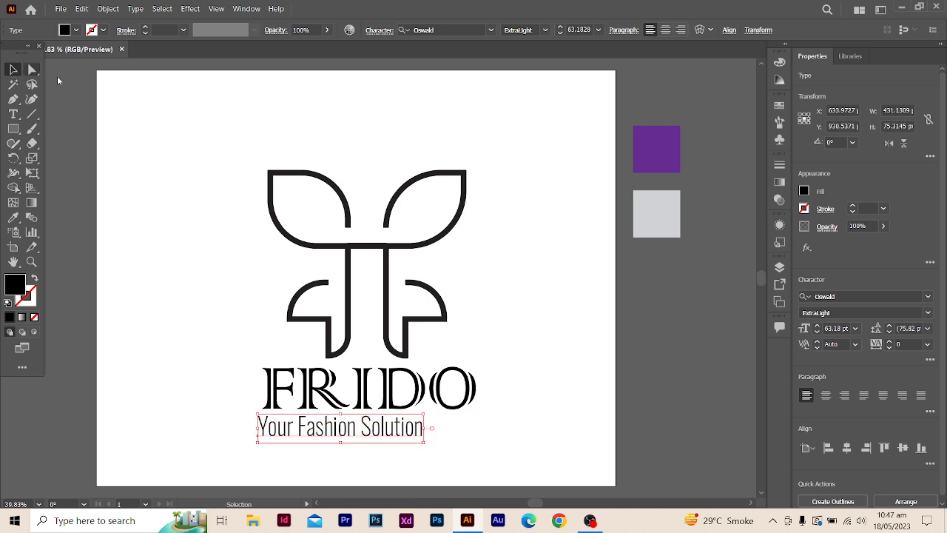
# - Increase the tracking of the whole tagline to 109 so it reaches the right edge of the FRIDO wordmark
pyautogui.click(15, 115)
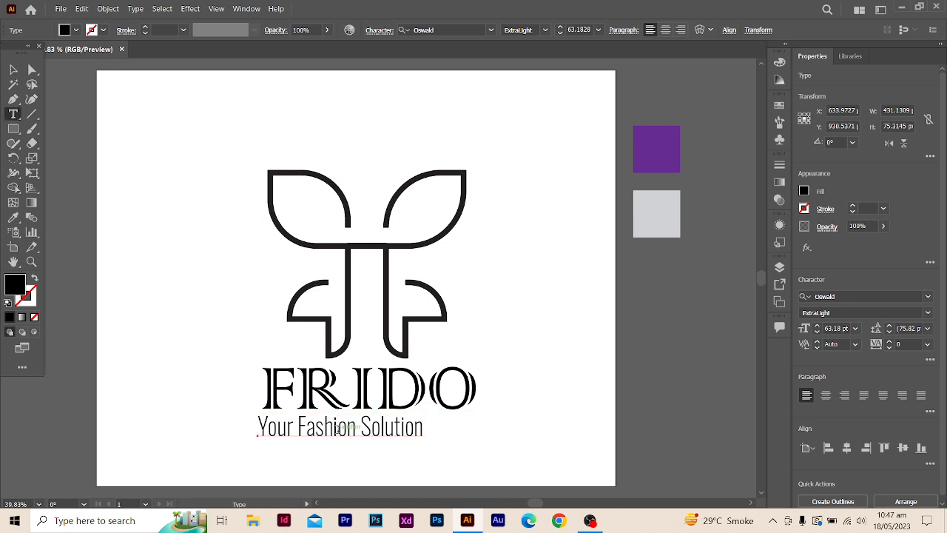
pyautogui.doubleClick(338, 428)
pyautogui.tripleClick(338, 428)
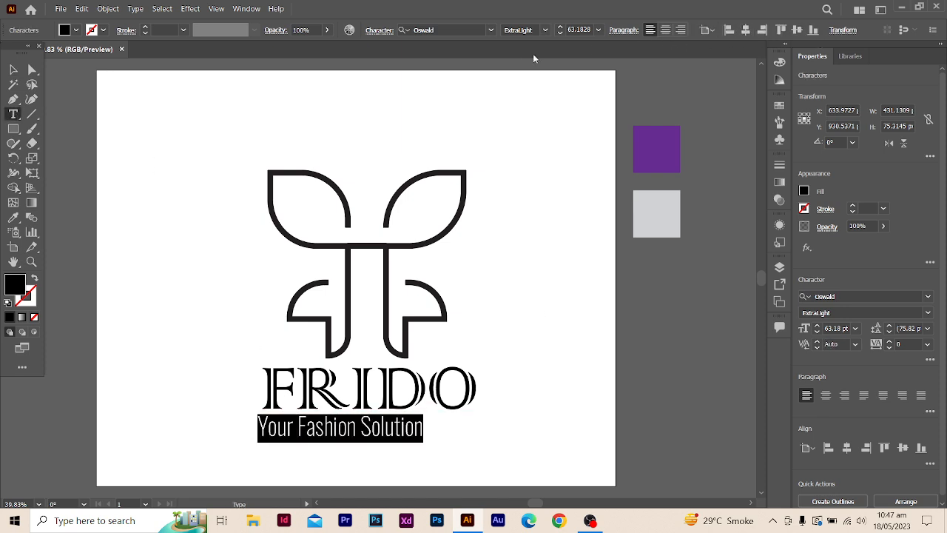
pyautogui.click(380, 31)
pyautogui.click(381, 30)
pyautogui.click(381, 30)
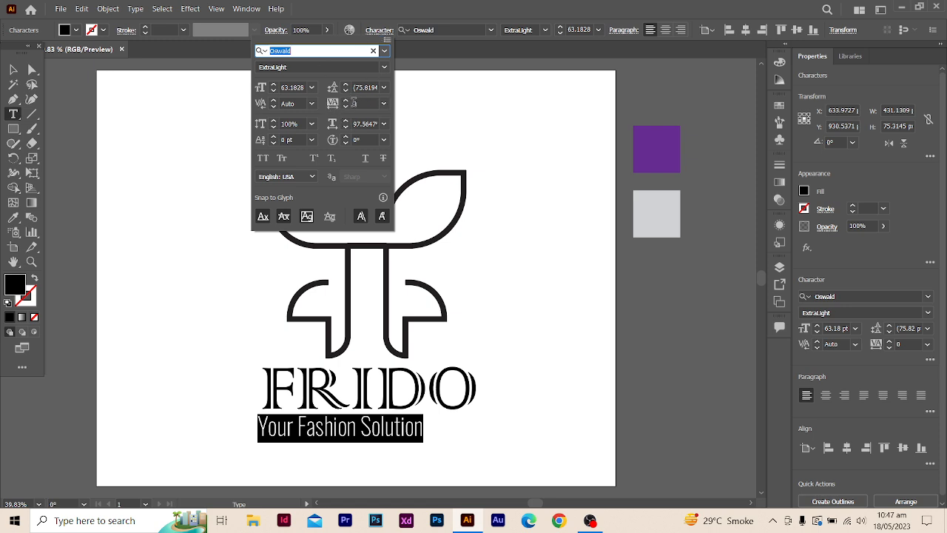
pyautogui.click(346, 100)
pyautogui.click(346, 100)
pyautogui.click(346, 100)
pyautogui.click(346, 100)
pyautogui.click(346, 100)
pyautogui.click(345, 100)
pyautogui.moveTo(346, 101); pyautogui.dragTo(350, 103)
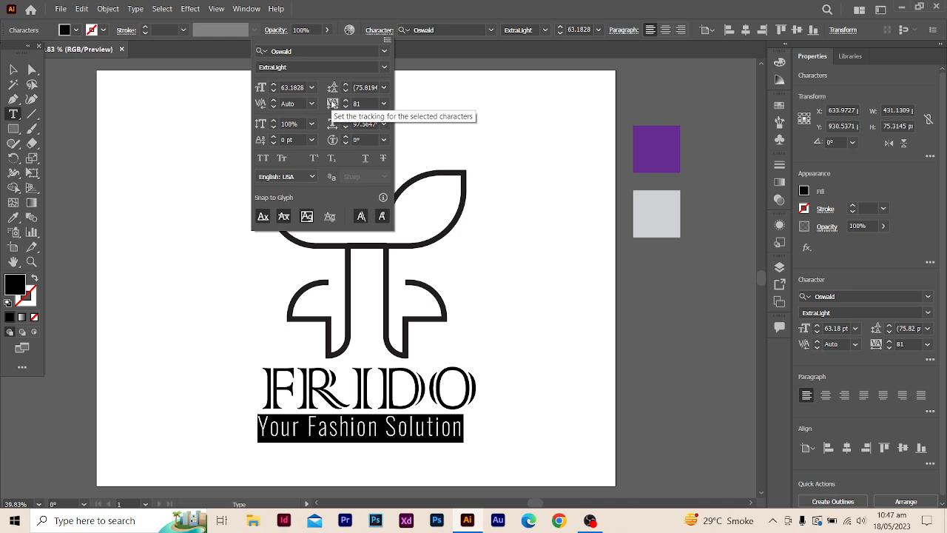
pyautogui.moveTo(347, 103); pyautogui.dragTo(347, 104)
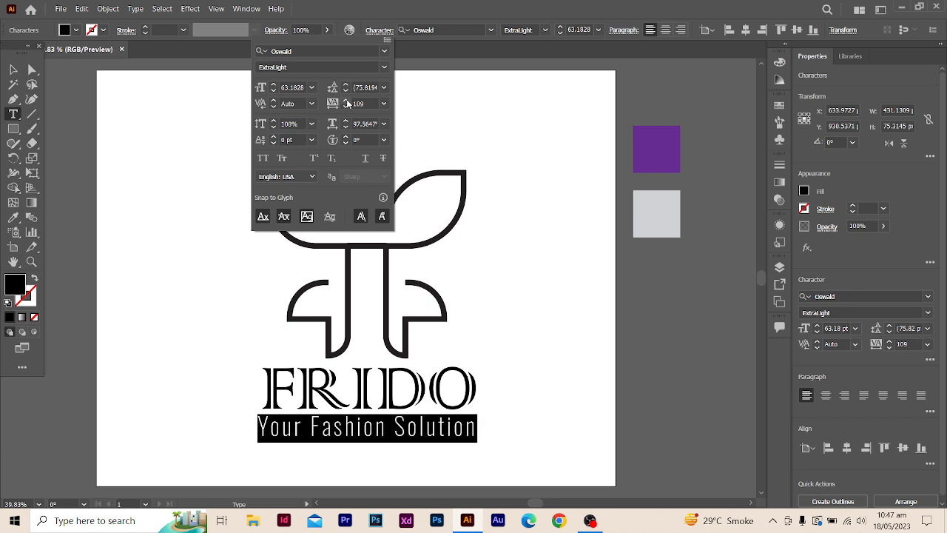
# - Reduce the tracking of the whole "Your Fashion Solution" tagline to 106
pyautogui.click(345, 108)
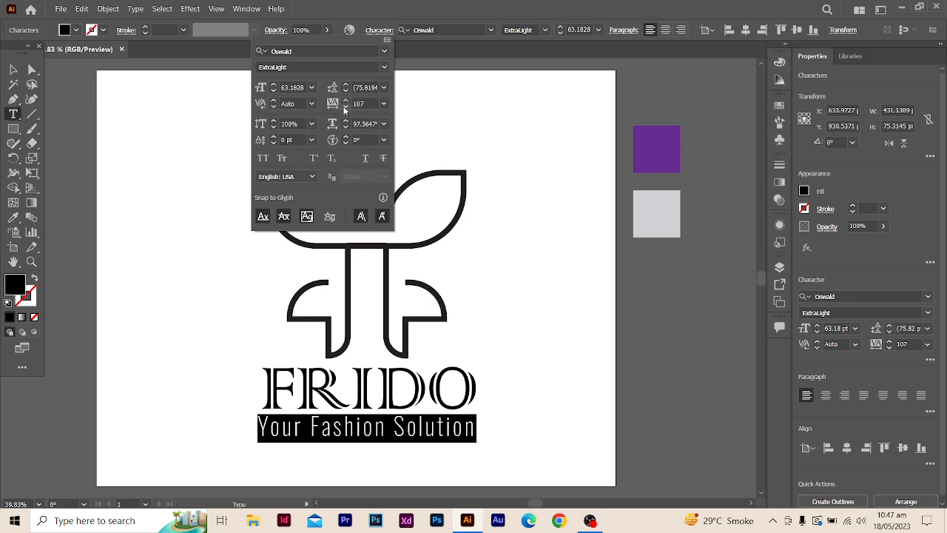
pyautogui.click(344, 109)
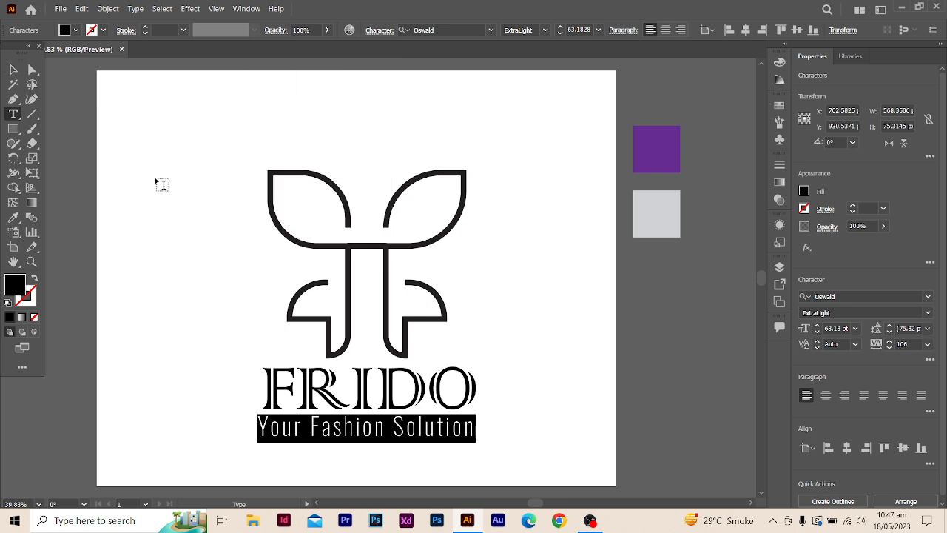
pyautogui.click(220, 224)
# - Nudge the tagline slightly to the right so it lines up under the FRIDO wordmark
pyautogui.click(13, 70)
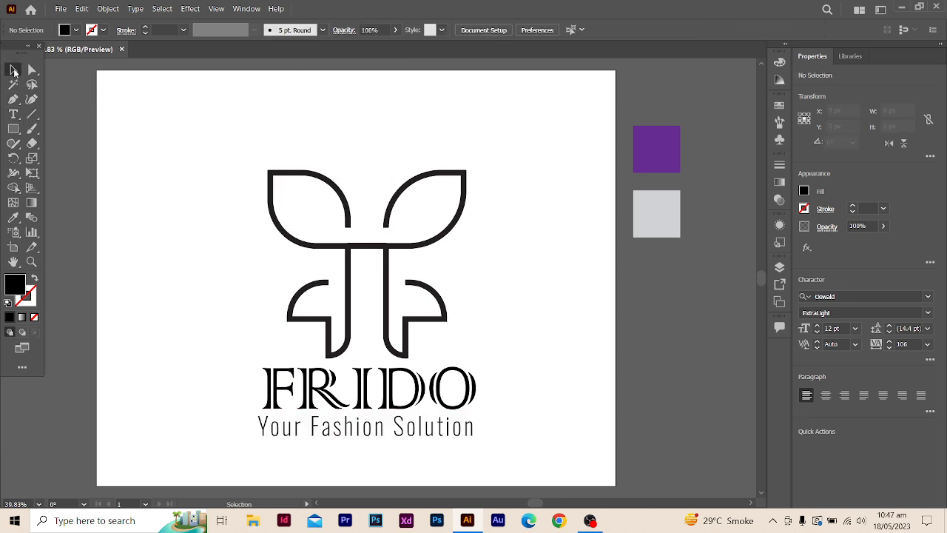
pyautogui.click(364, 426)
pyautogui.press('Right')
pyautogui.press('Right')
pyautogui.press('Right')
pyautogui.press('Right')
pyautogui.press('Right')
pyautogui.press('Right')
pyautogui.press('Right')
pyautogui.press('Right')
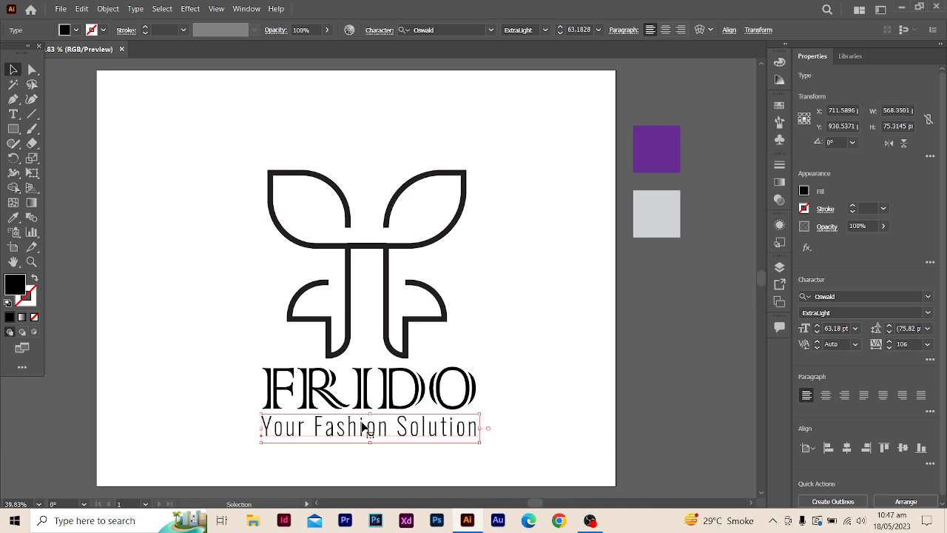
pyautogui.click(543, 374)
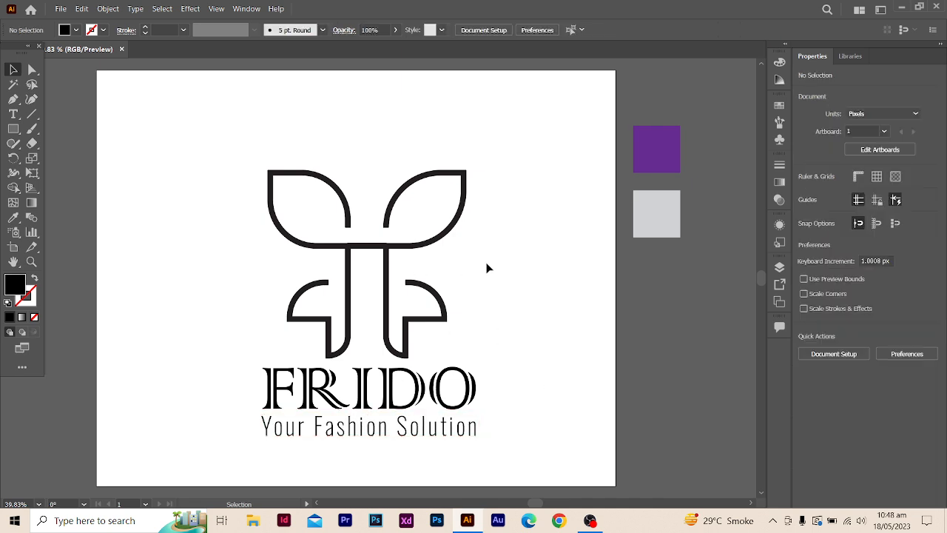
# - Pick up the purple sample square's fill, create a new layer and move it below Layer 1 to the bottom of the stack
pyautogui.click(674, 152)
pyautogui.click(609, 383)
pyautogui.click(780, 268)
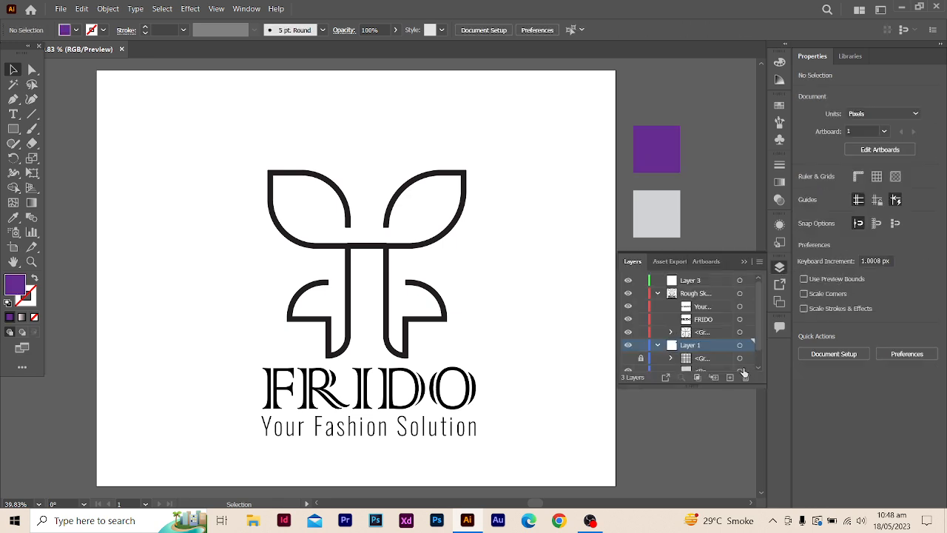
pyautogui.scroll(-1, 711, 358)
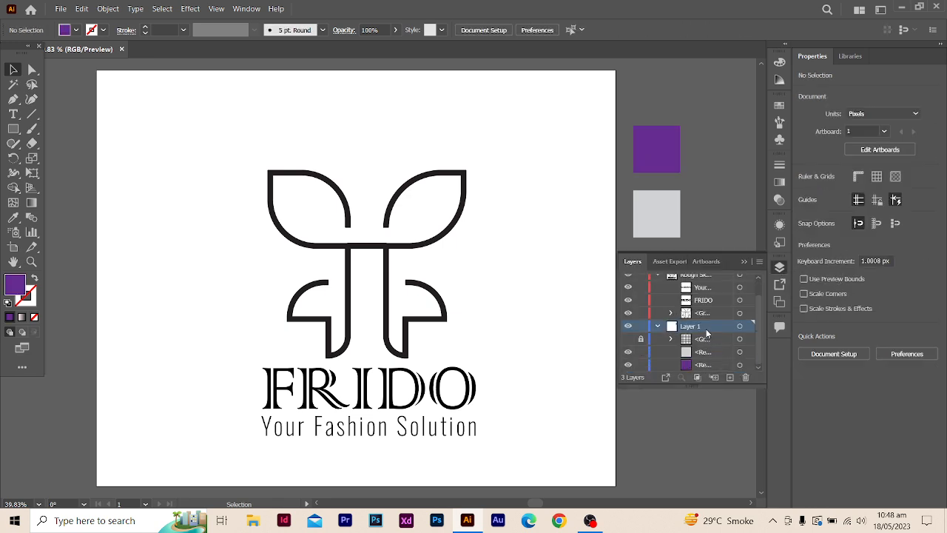
pyautogui.click(730, 378)
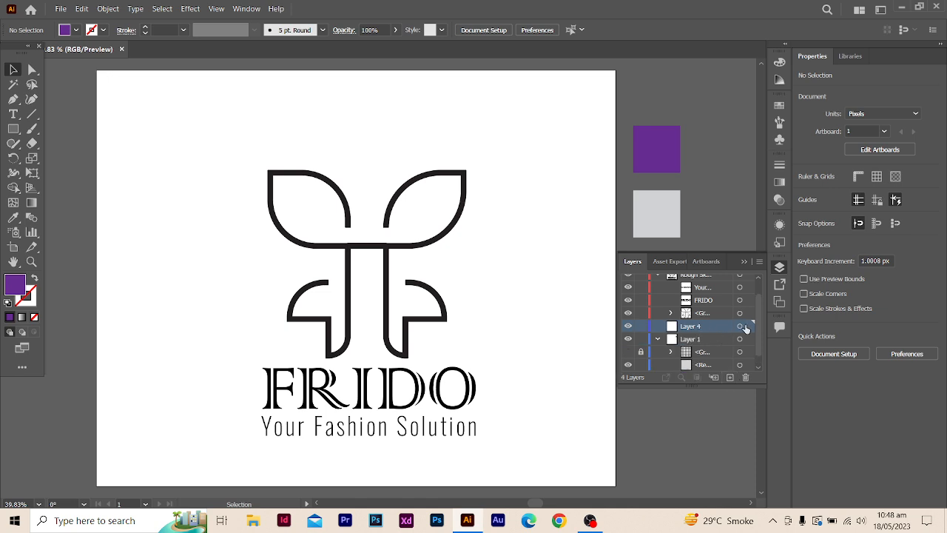
pyautogui.moveTo(718, 329); pyautogui.dragTo(713, 374)
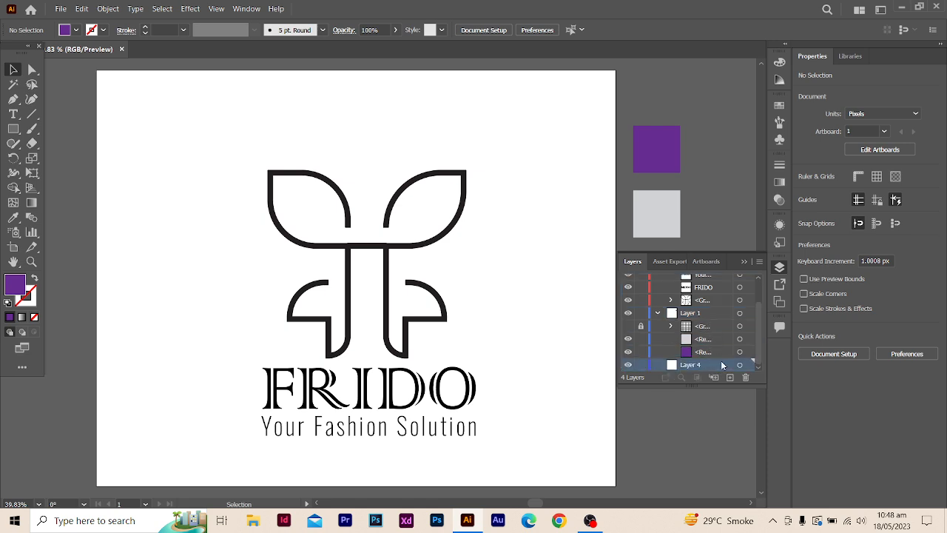
# - Draw a purple square about 442 px wide on the bottom layer and add a purple rectangle measuring 1350 x 1080 px
pyautogui.click(13, 129)
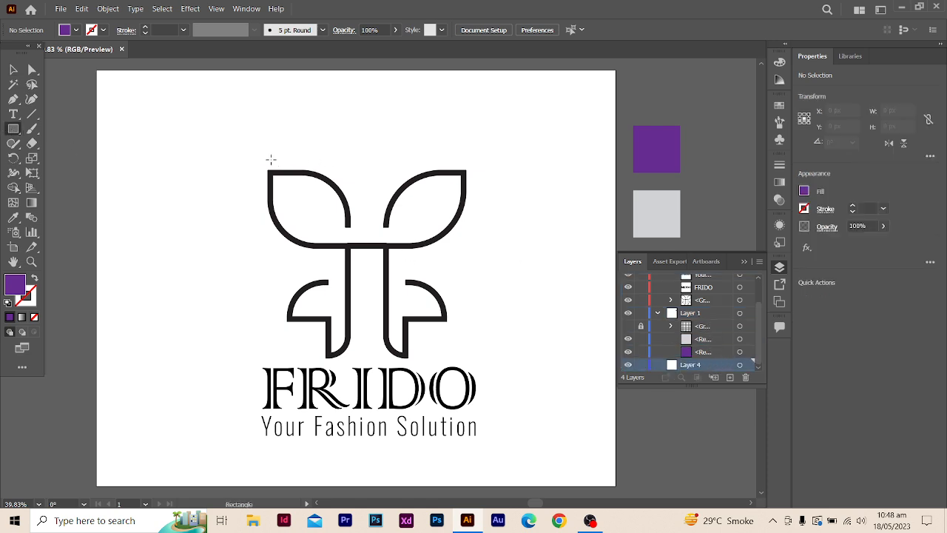
pyautogui.moveTo(199, 136); pyautogui.dragTo(369, 303)
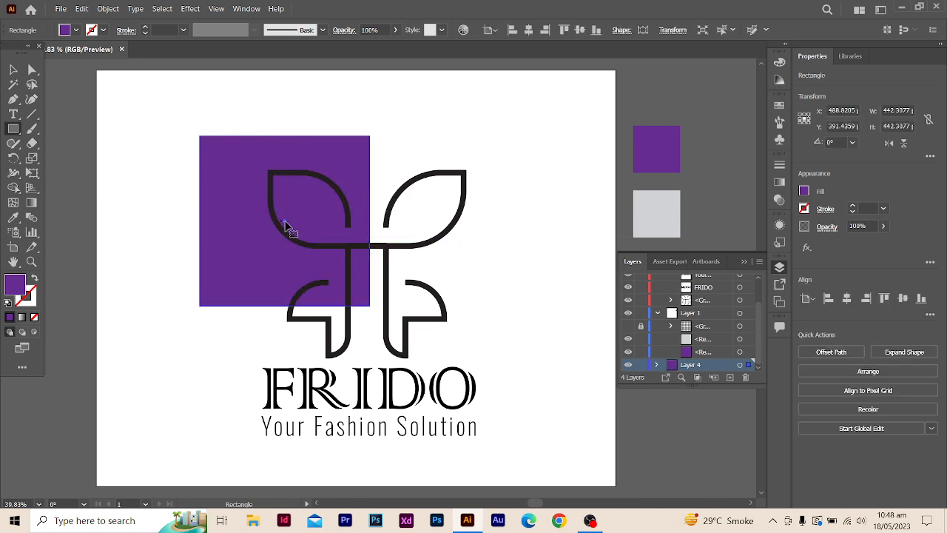
pyautogui.click(10, 132)
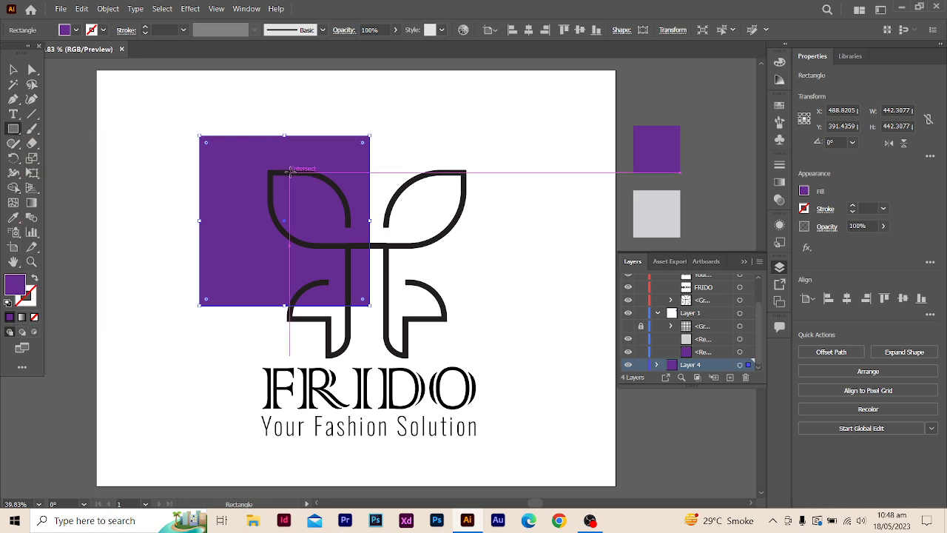
pyautogui.click(284, 176)
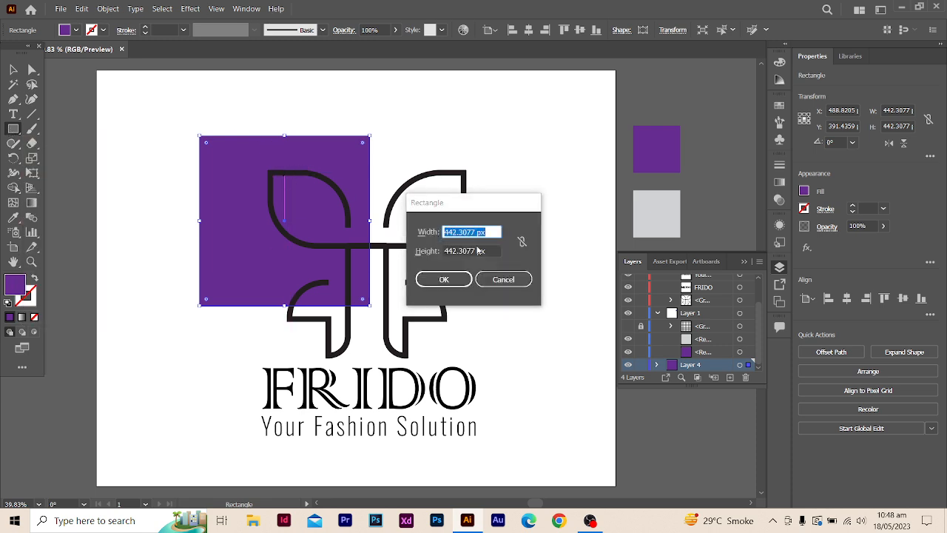
pyautogui.moveTo(476, 232); pyautogui.dragTo(437, 234)
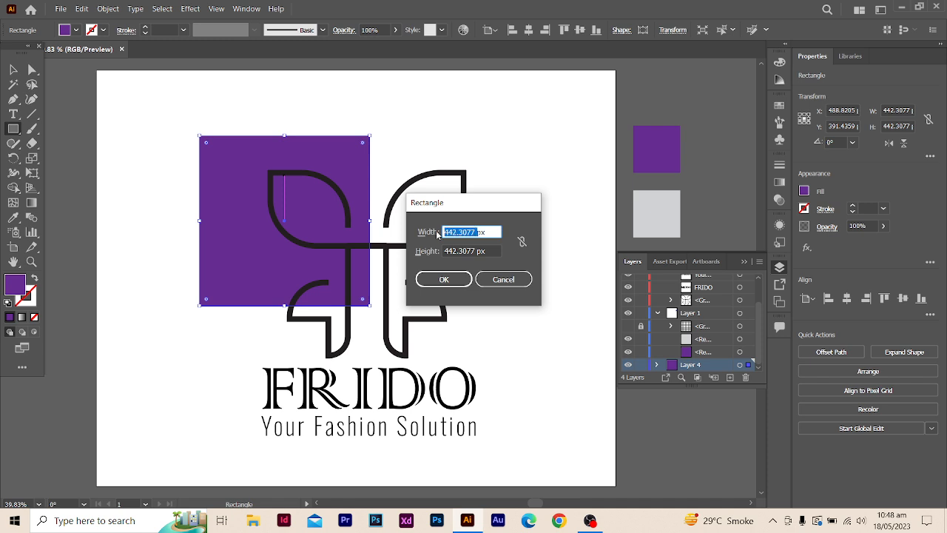
pyautogui.write('1080')
pyautogui.moveTo(460, 233); pyautogui.dragTo(437, 235)
pyautogui.write('1')
pyautogui.press('BackSpace')
pyautogui.moveTo(477, 251); pyautogui.dragTo(429, 255)
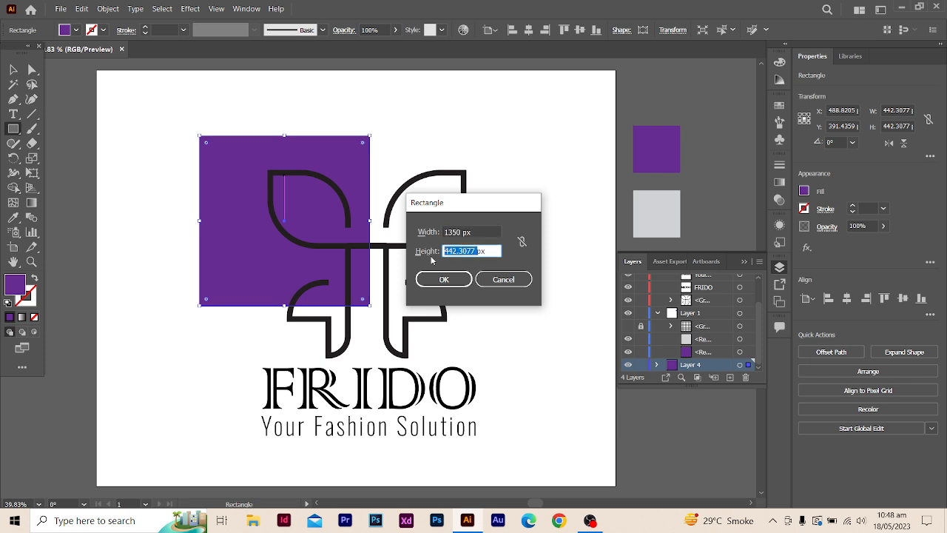
pyautogui.write('1080')
pyautogui.press('Return')
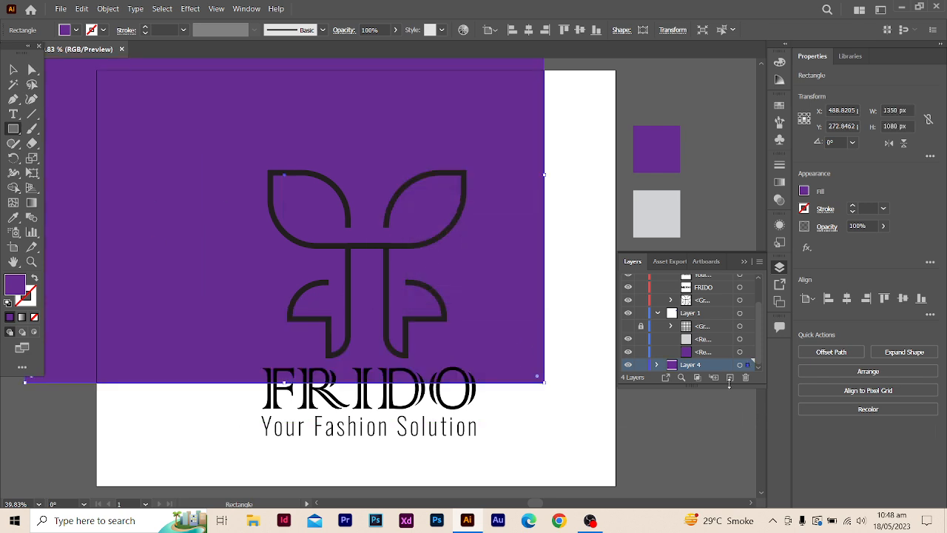
# - Center the 1350 x 1080 px purple rectangle horizontally and vertically on the artboard as the background
pyautogui.click(12, 69)
pyautogui.moveTo(373, 157); pyautogui.dragTo(378, 161)
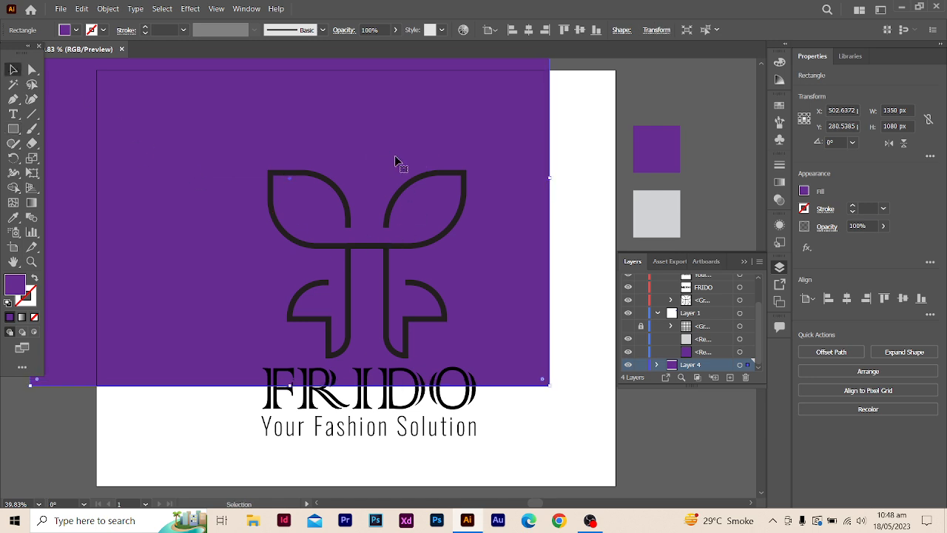
pyautogui.click(528, 30)
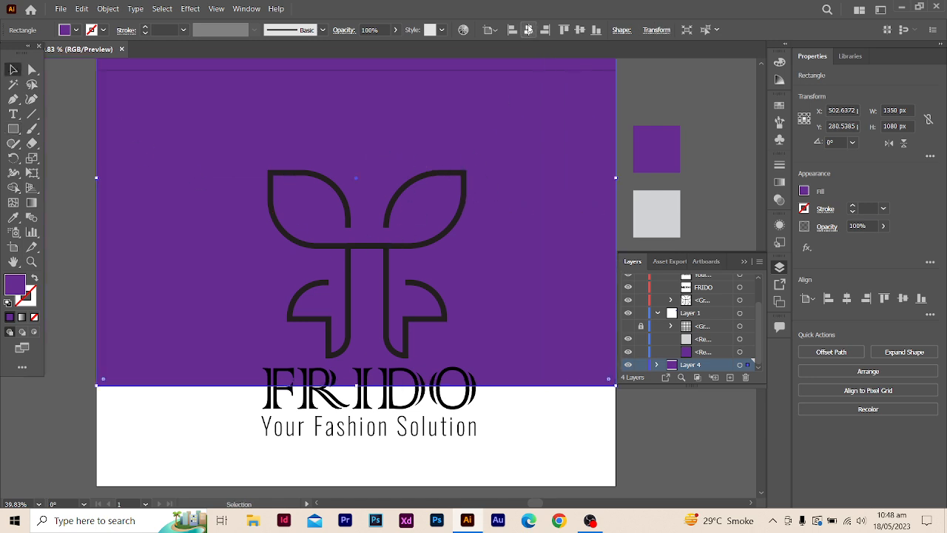
pyautogui.click(581, 30)
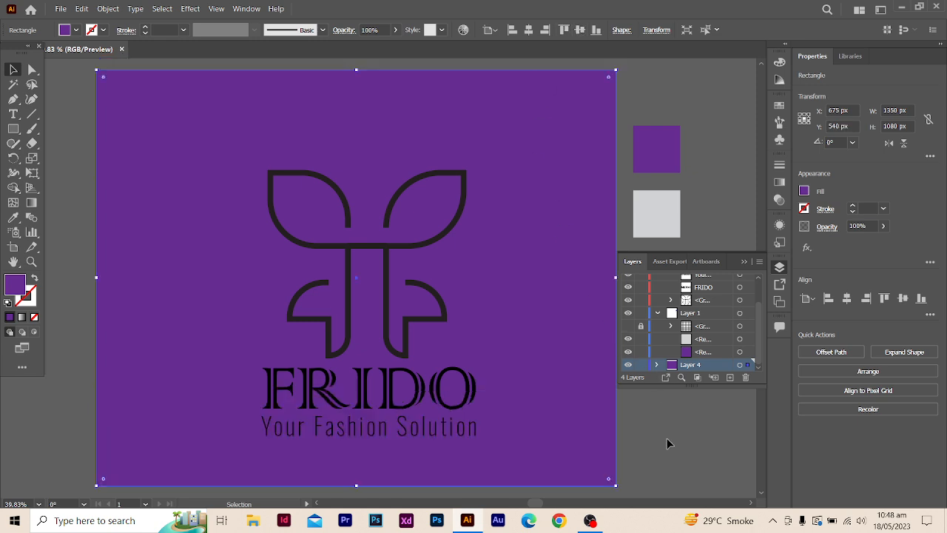
pyautogui.click(671, 439)
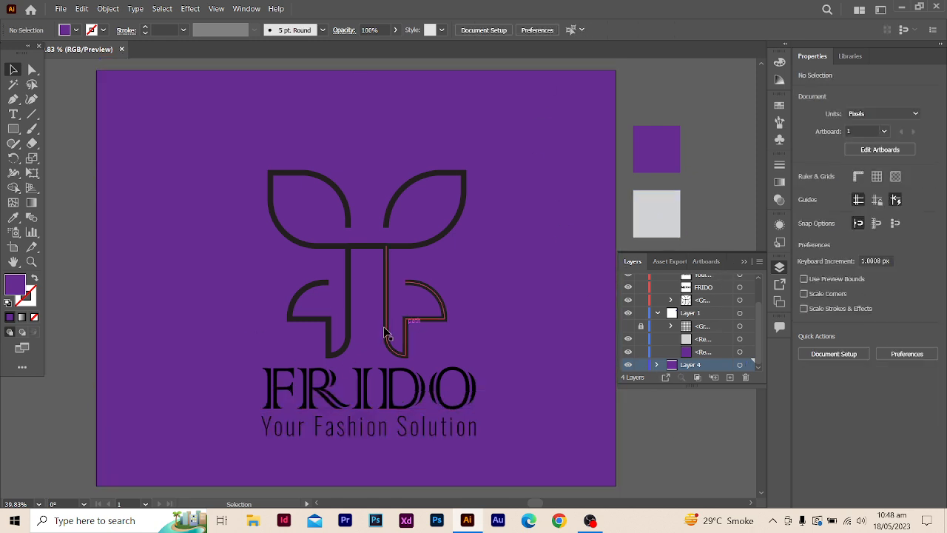
# - Try darker and lighter purple shades from the Color Guide on the background rectangle and return to the original purple
pyautogui.click(511, 311)
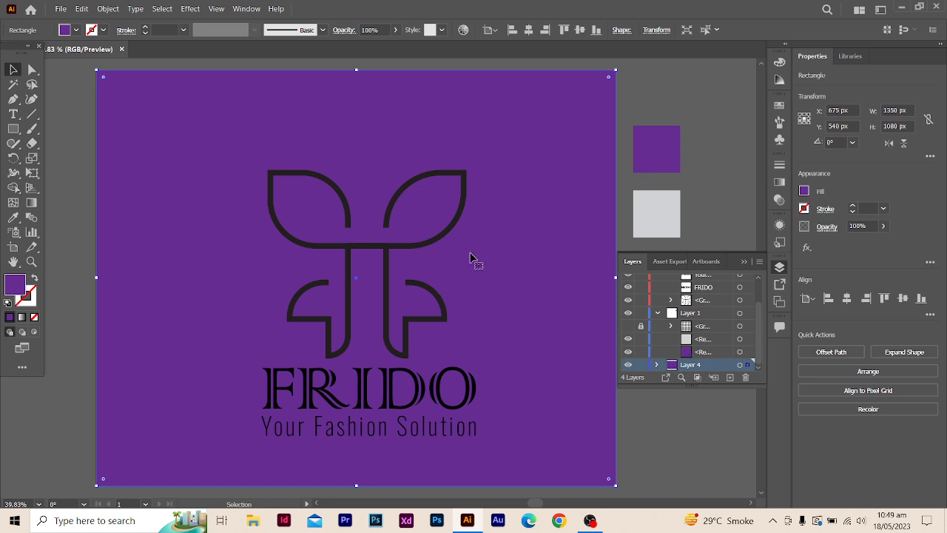
pyautogui.click(780, 102)
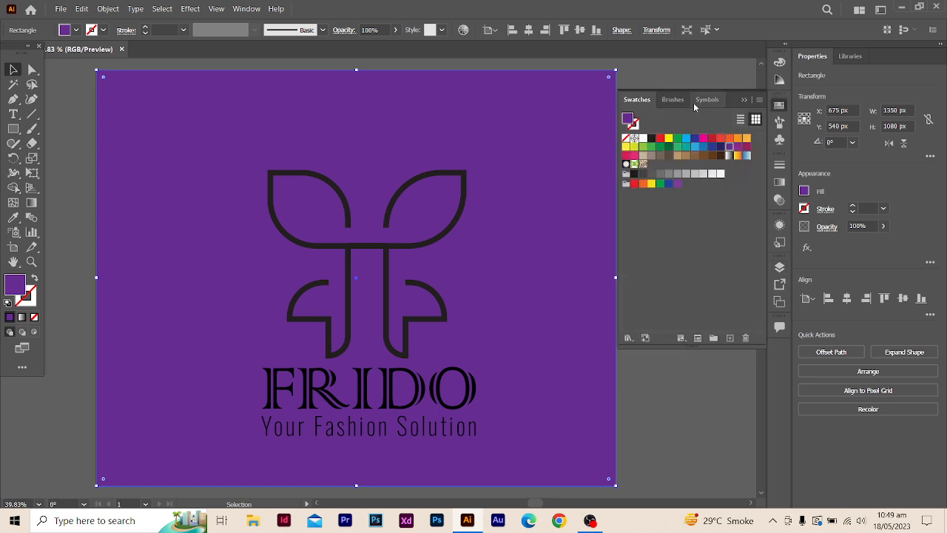
pyautogui.click(778, 80)
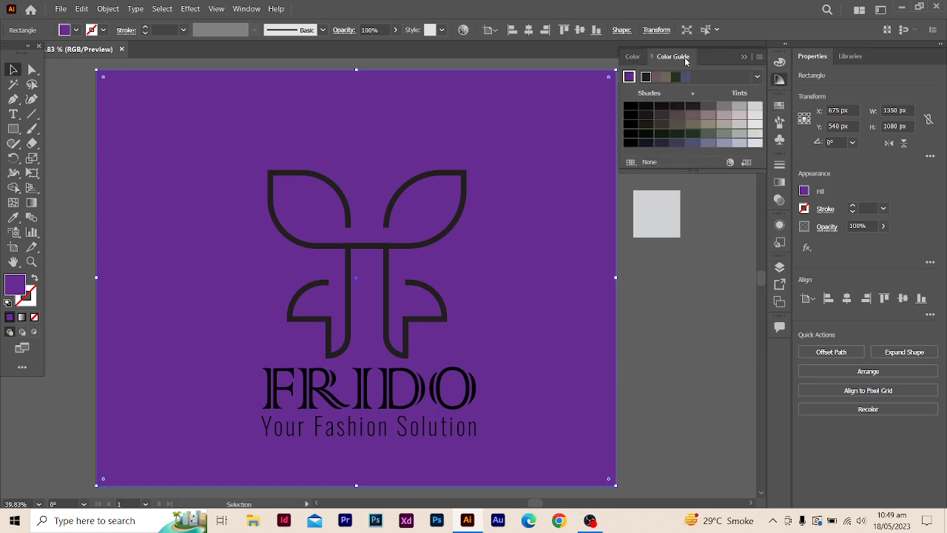
pyautogui.click(629, 78)
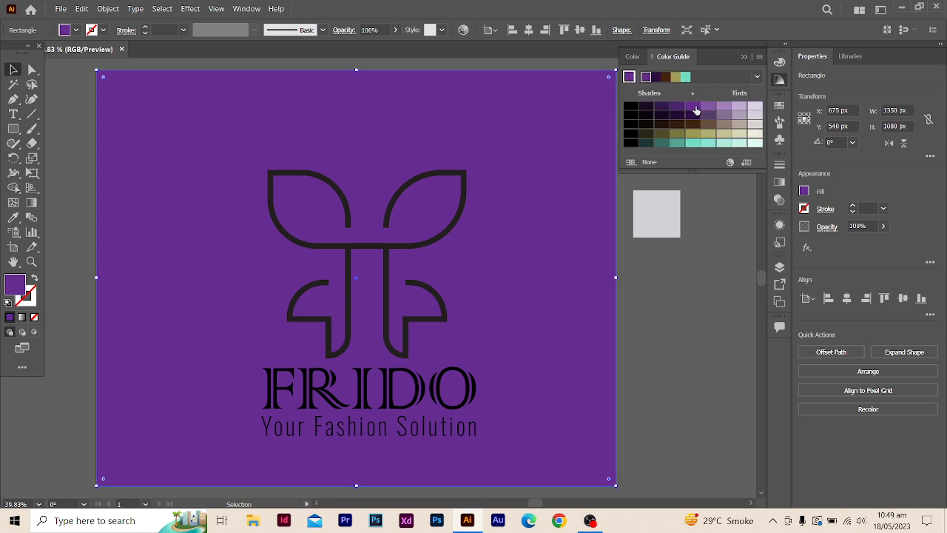
pyautogui.click(677, 107)
pyautogui.click(692, 108)
pyautogui.click(712, 108)
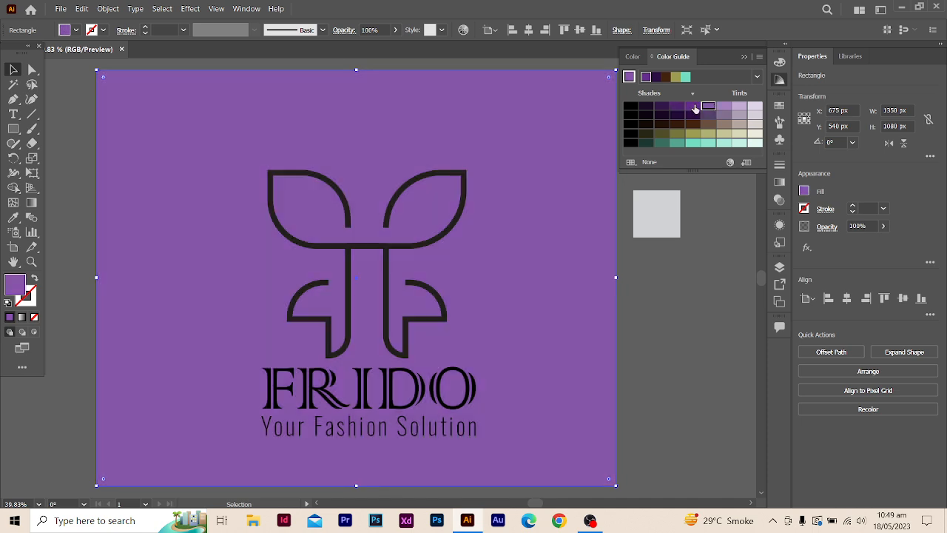
pyautogui.click(692, 108)
pyautogui.click(679, 108)
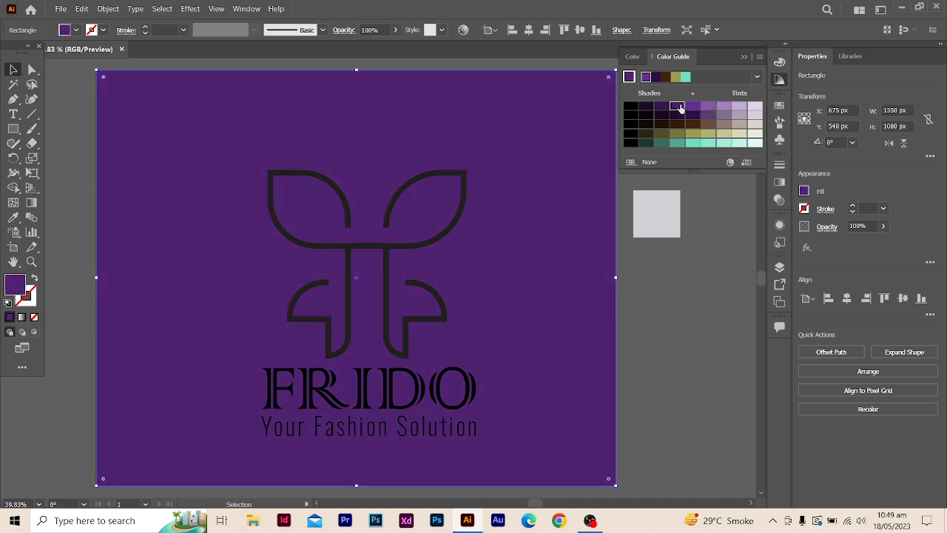
pyautogui.click(692, 107)
pyautogui.hotkey('ctrl', 'shift', 'a')
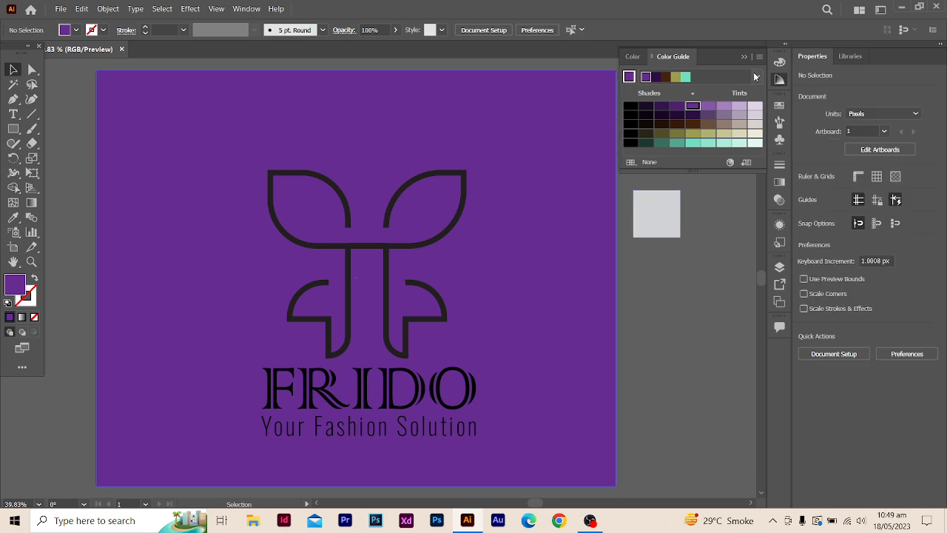
# - Expand the fill and stroke of the 14 pt line symbol group above the wordmark
pyautogui.click(633, 56)
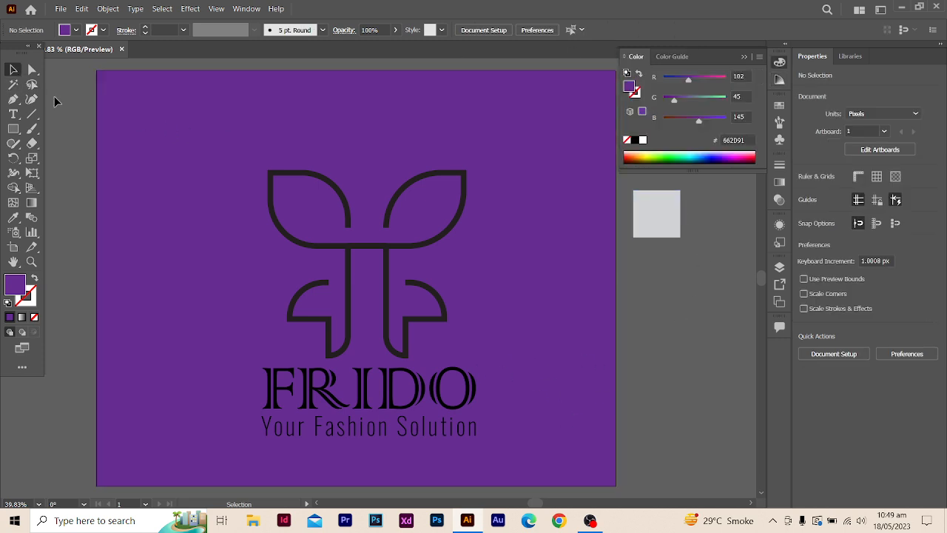
pyautogui.click(394, 200)
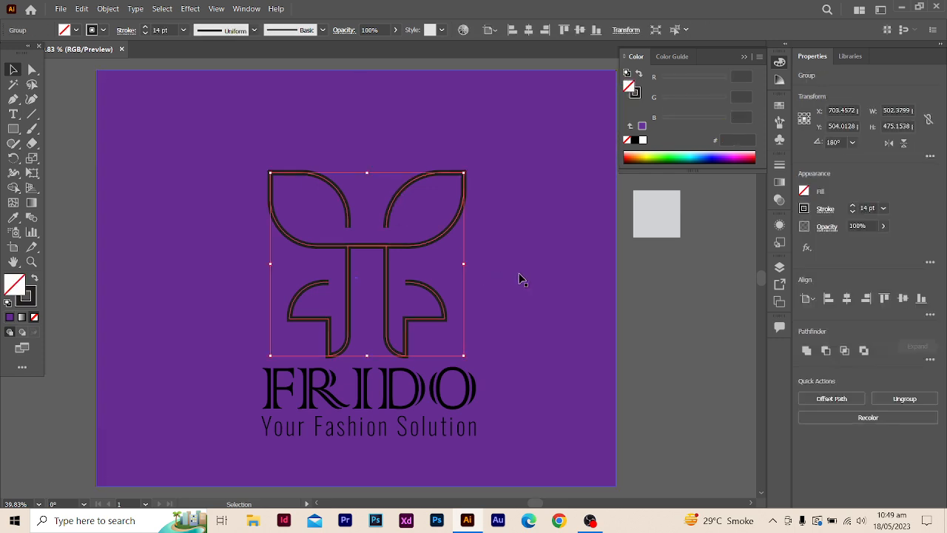
pyautogui.click(661, 213)
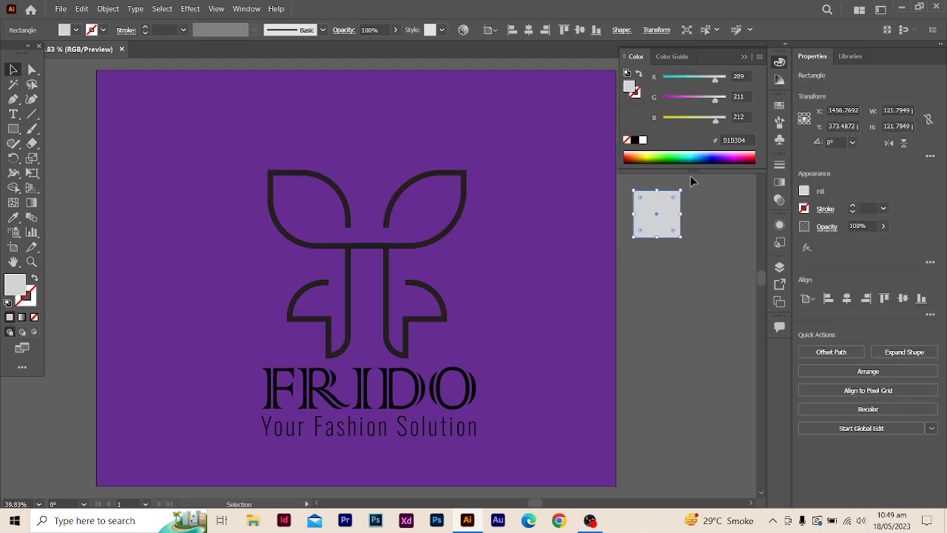
pyautogui.click(417, 240)
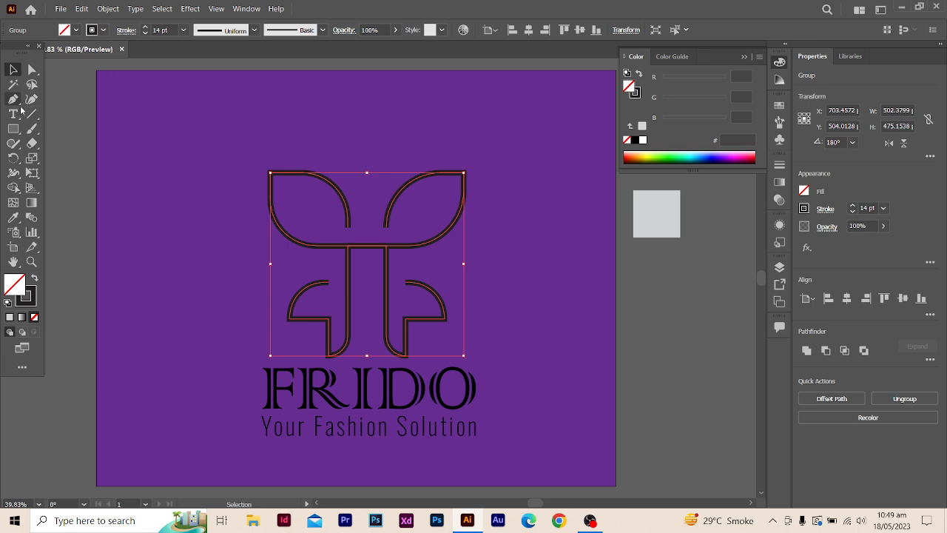
pyautogui.click(419, 247)
pyautogui.click(434, 245)
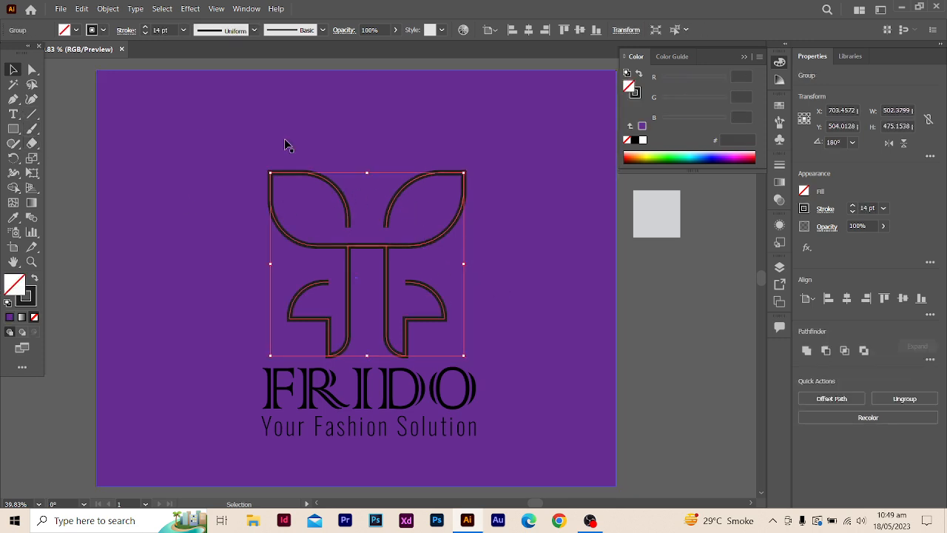
pyautogui.click(109, 9)
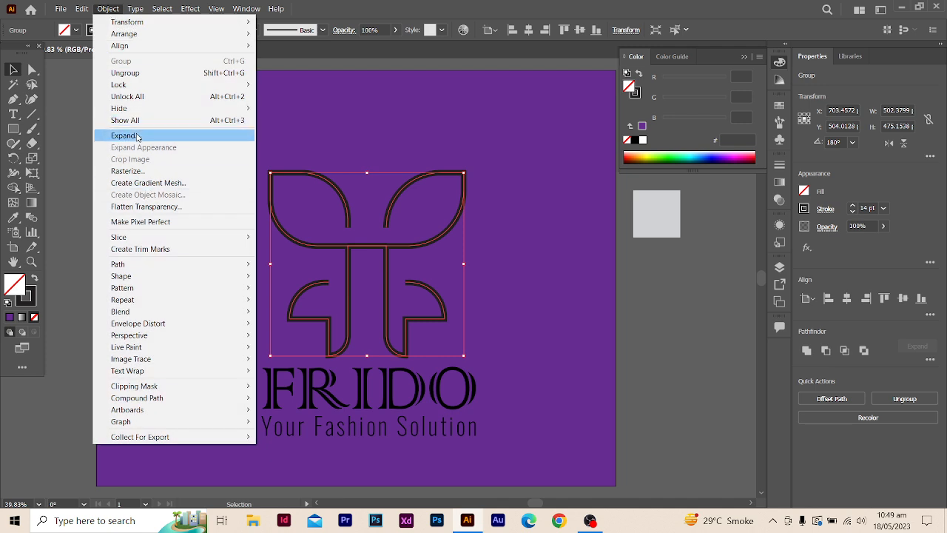
pyautogui.click(137, 137)
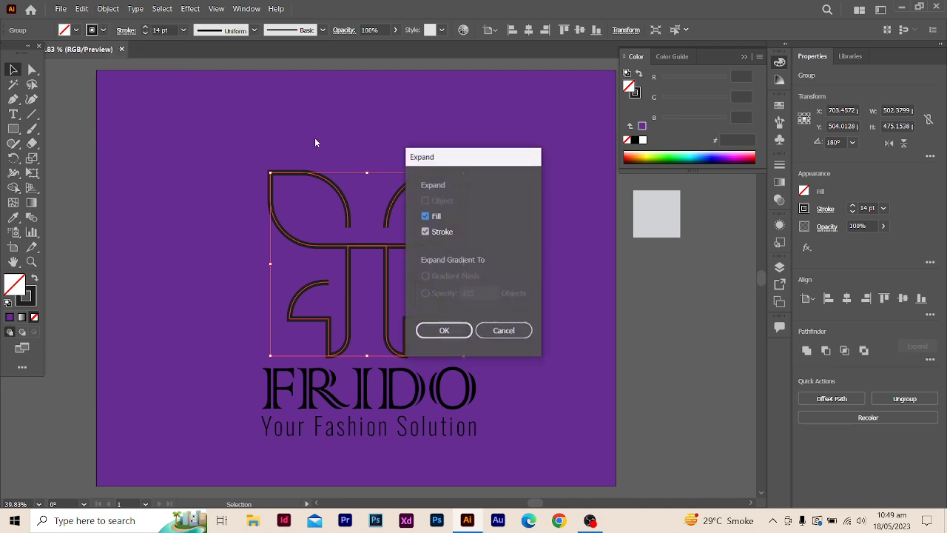
pyautogui.click(444, 331)
pyautogui.click(544, 273)
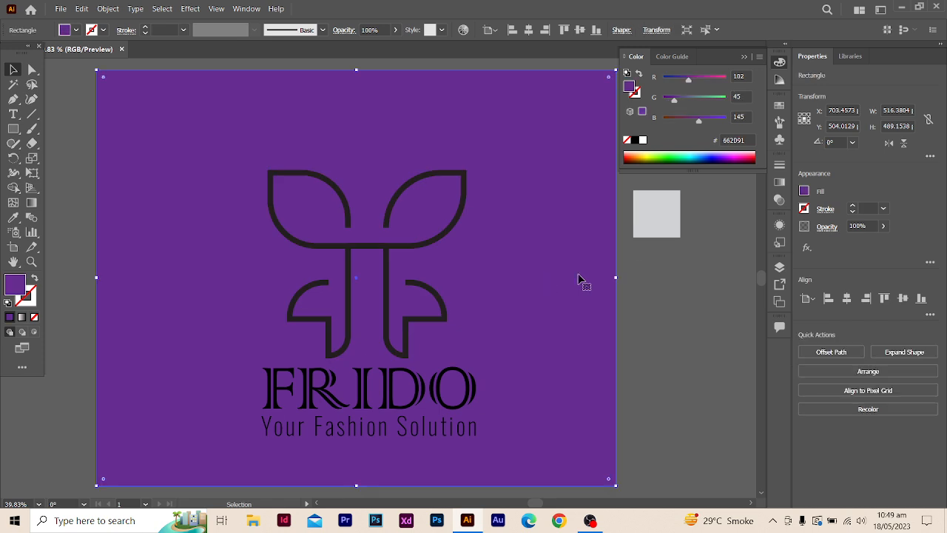
# - Recolor the line symbol group with the light grey sampled from the small square beside the artboard
pyautogui.click(405, 250)
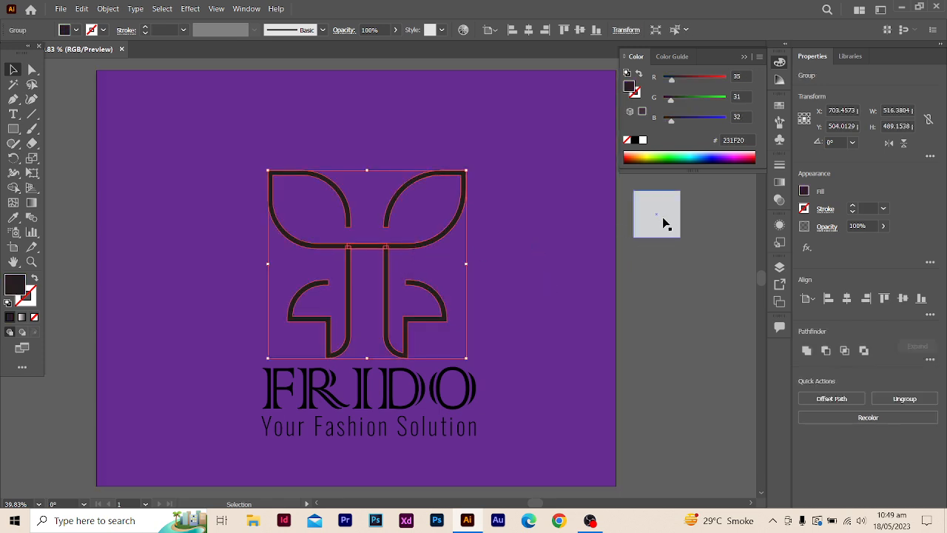
pyautogui.click(14, 218)
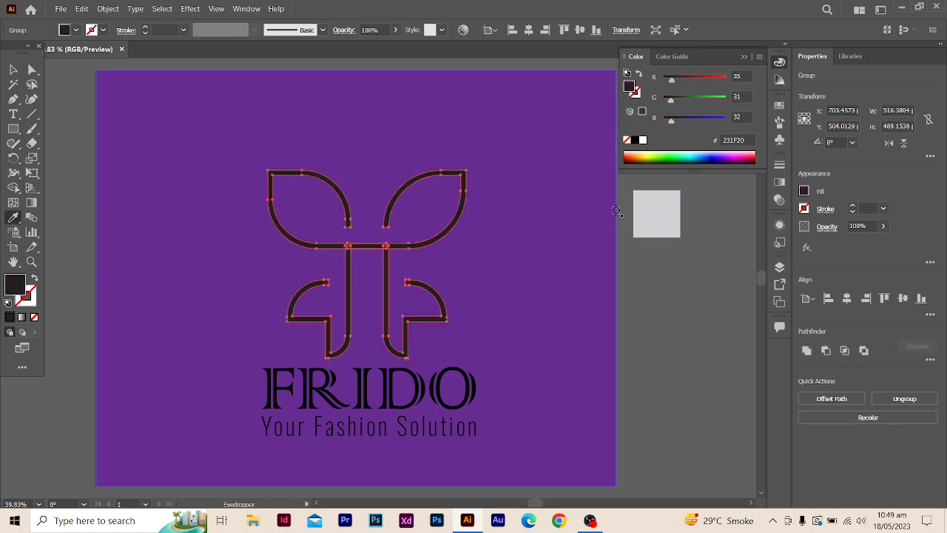
pyautogui.click(653, 214)
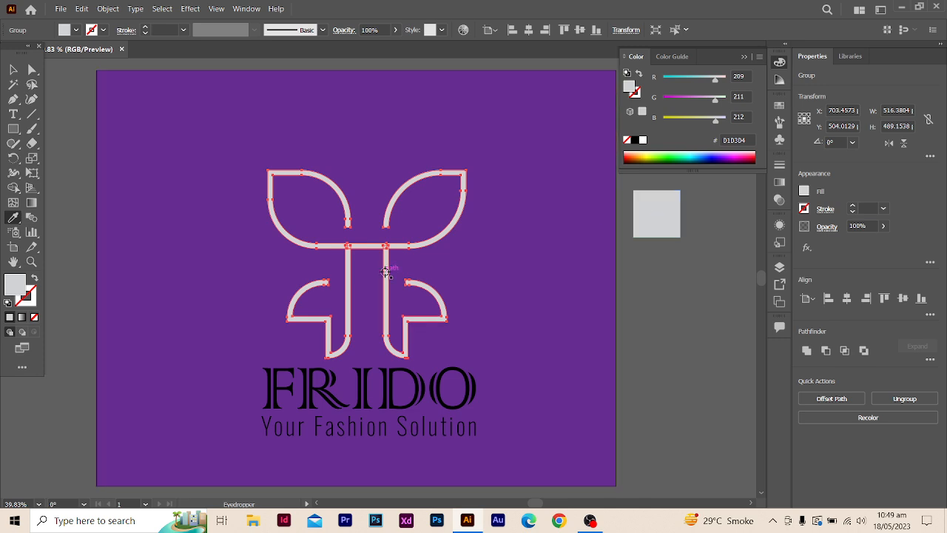
pyautogui.click(13, 69)
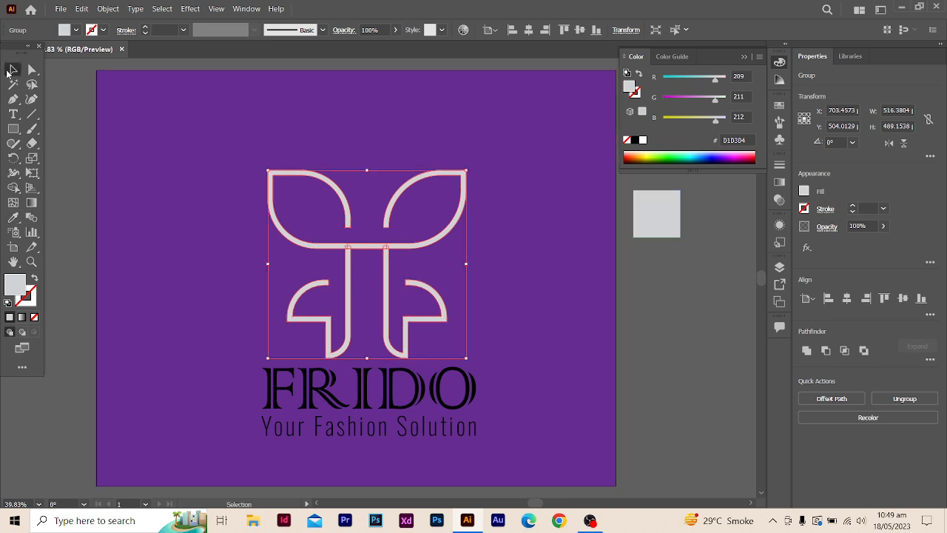
pyautogui.click(62, 119)
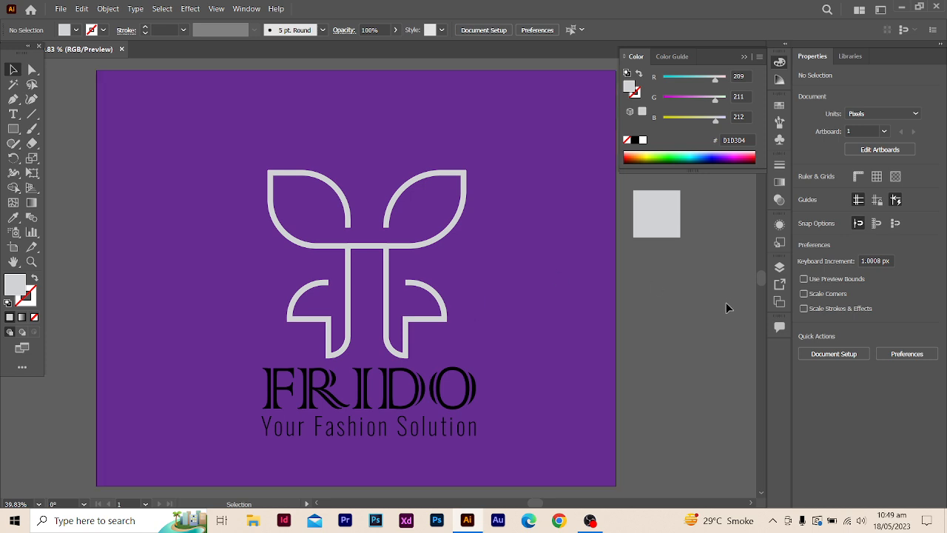
pyautogui.click(672, 228)
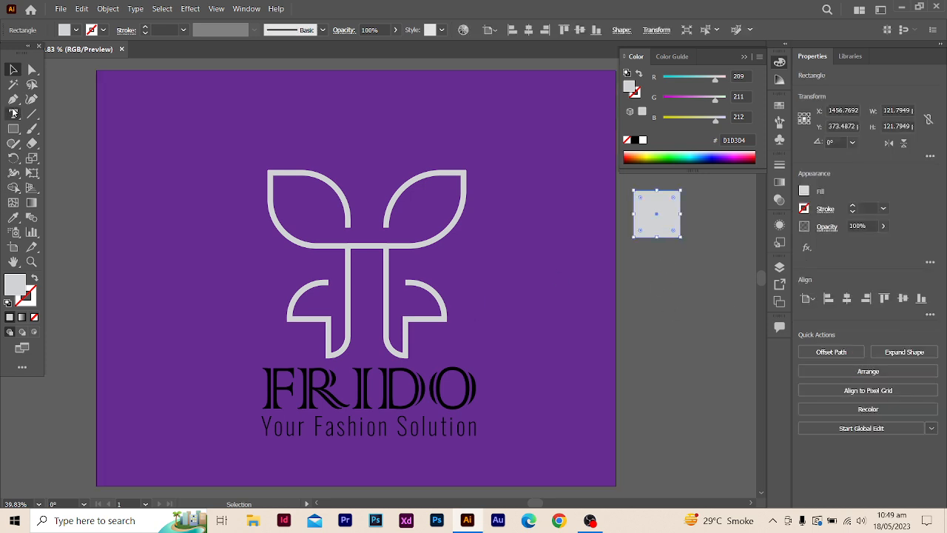
pyautogui.click(14, 218)
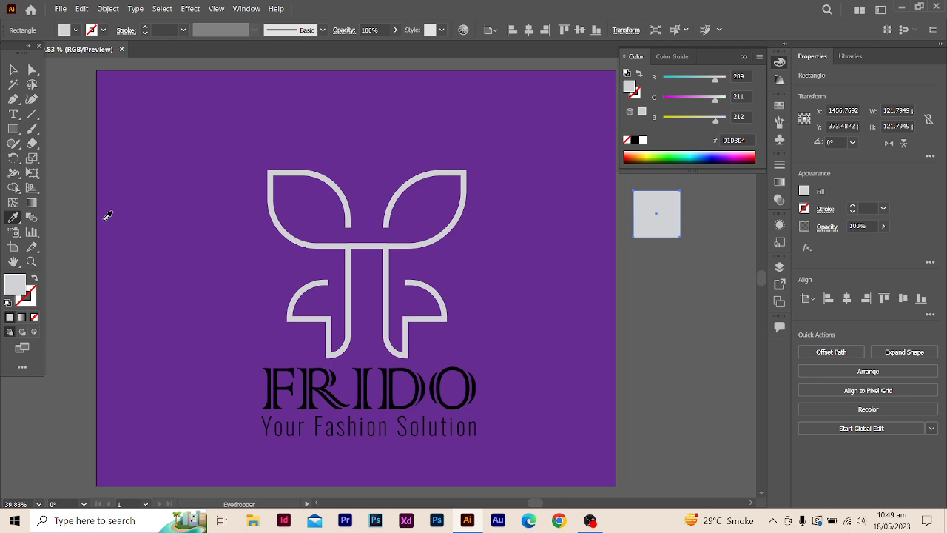
pyautogui.click(426, 385)
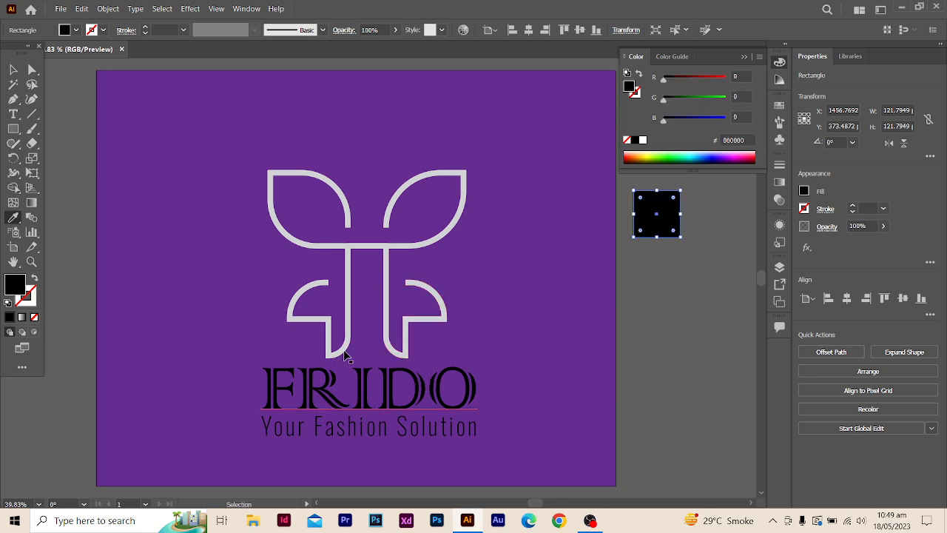
pyautogui.click(348, 348)
pyautogui.click(13, 70)
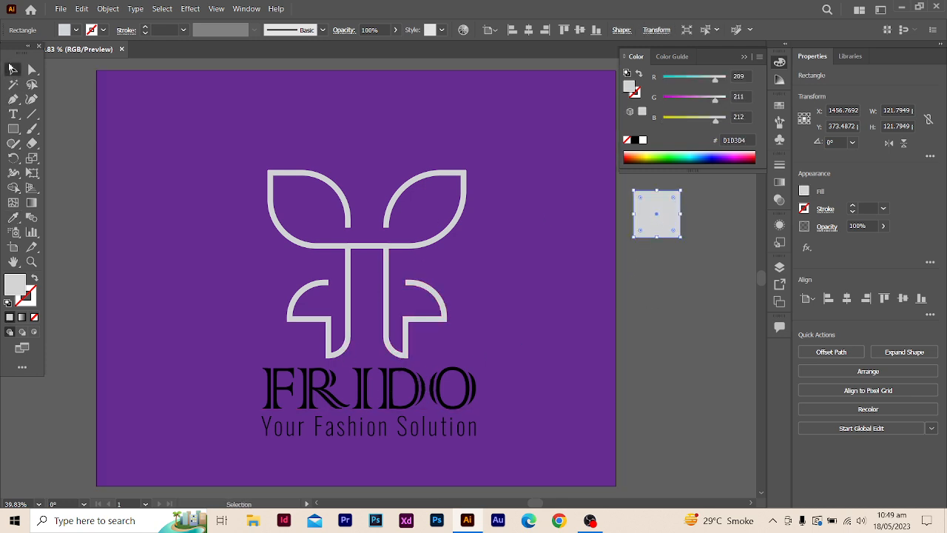
# - Try the light grey of the small sample square as the fill of the FRIDO wordmark
pyautogui.click(392, 403)
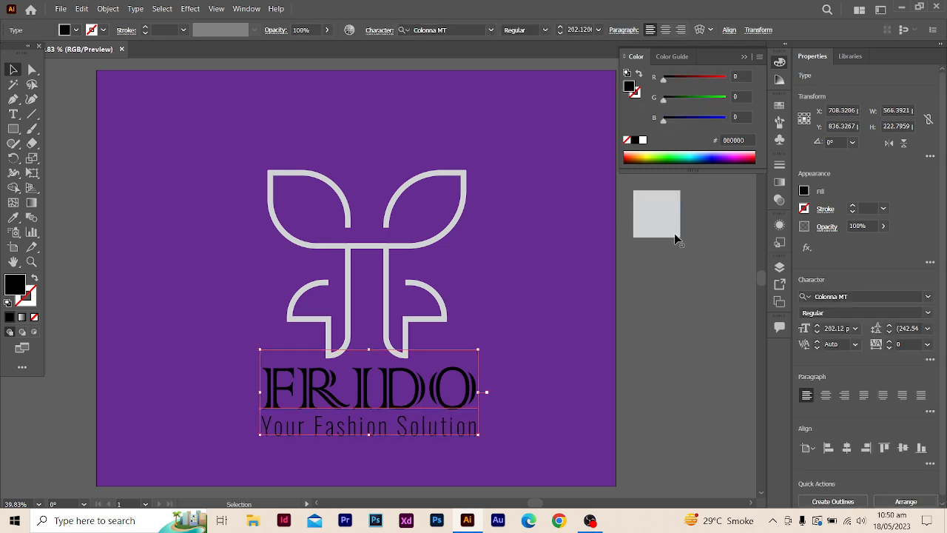
pyautogui.click(13, 217)
pyautogui.click(662, 214)
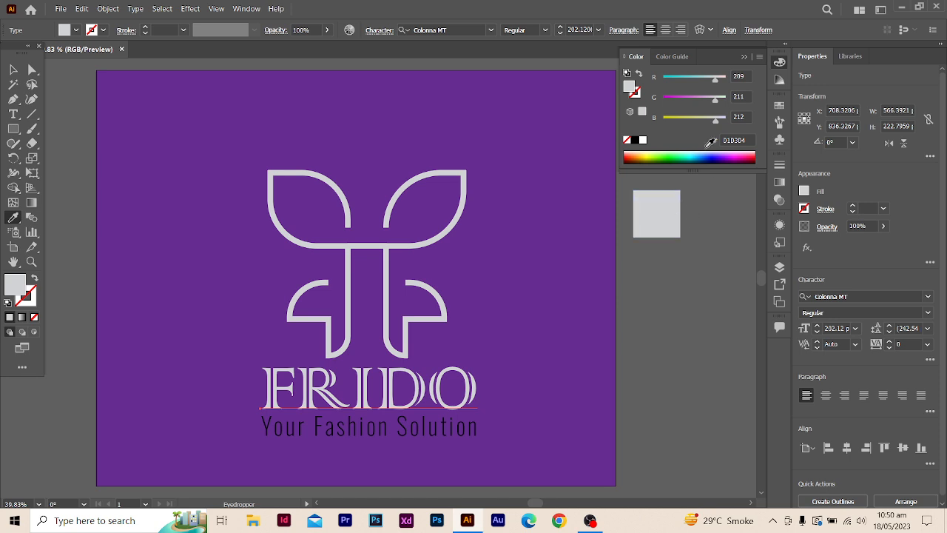
# - Show the color sliders in HSB and try a neutral grey with 0% saturation and about 78% brightness on the FRIDO wordmark
pyautogui.click(759, 57)
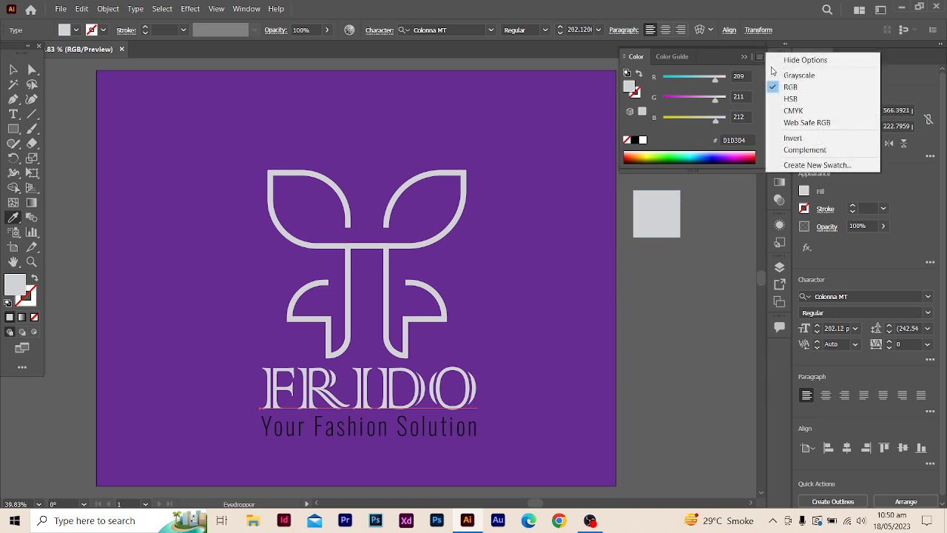
pyautogui.click(792, 98)
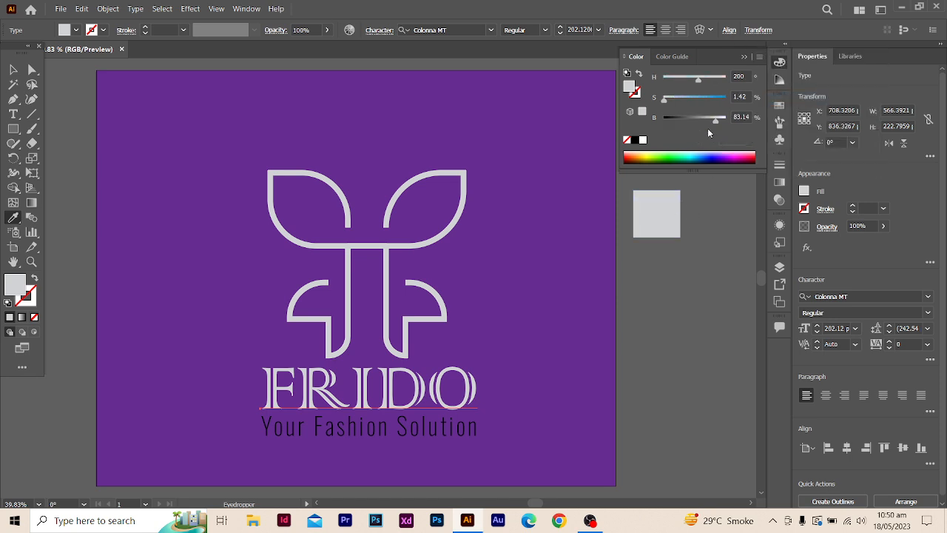
pyautogui.moveTo(716, 125)
pyautogui.mouseDown()
pyautogui.moveTo(700, 121)
pyautogui.moveTo(709, 119)
pyautogui.mouseUp()
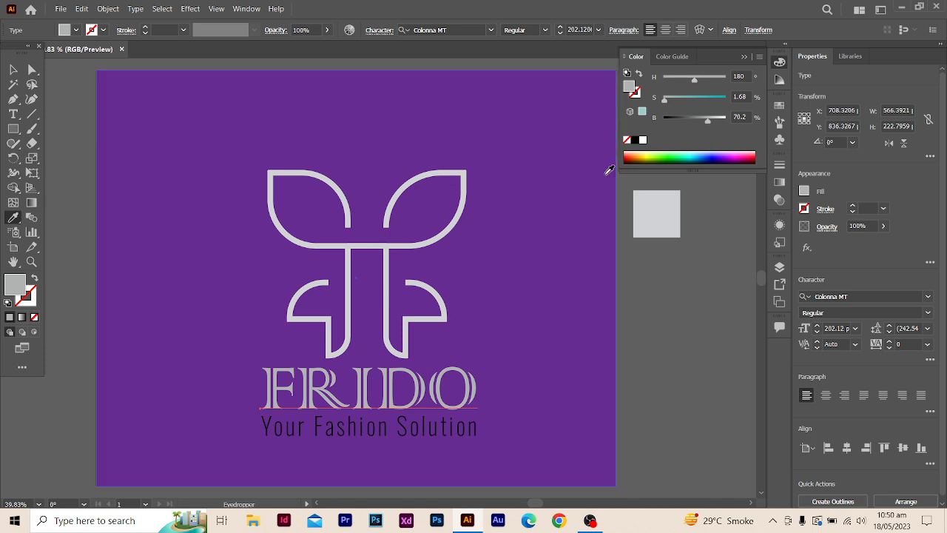
pyautogui.moveTo(666, 106); pyautogui.dragTo(686, 81)
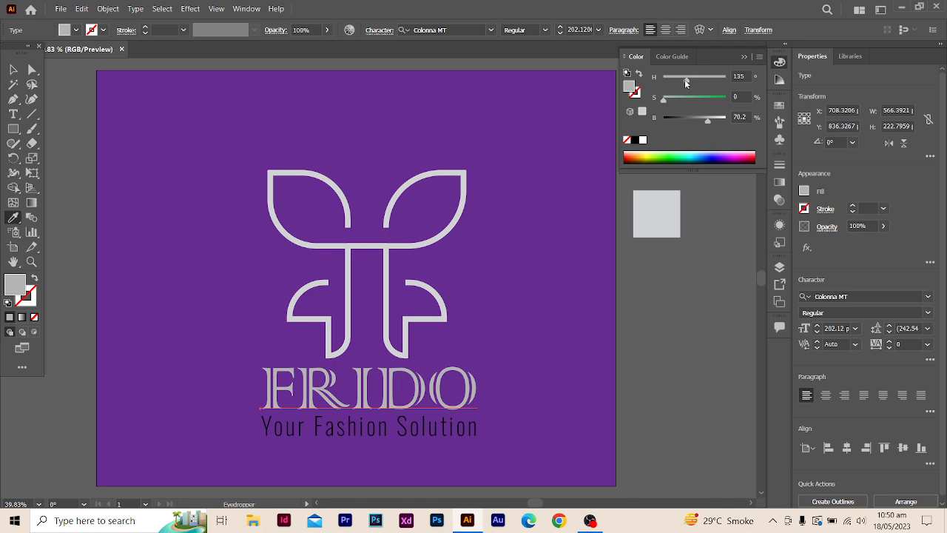
pyautogui.moveTo(709, 124); pyautogui.dragTo(712, 120)
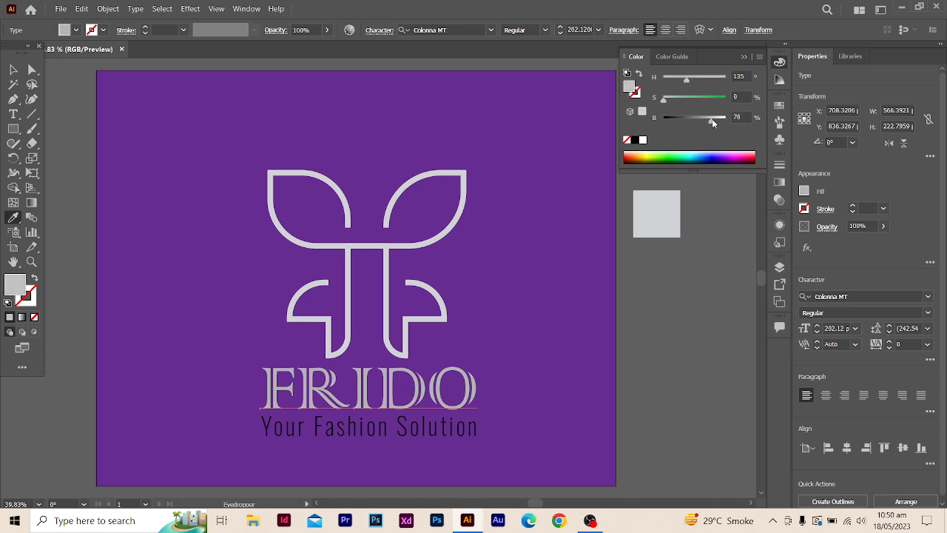
pyautogui.click(14, 69)
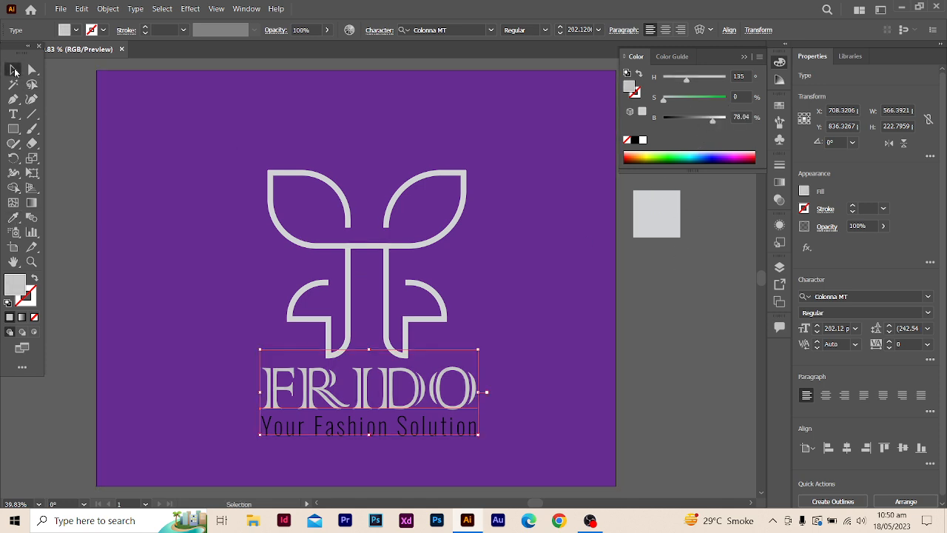
# - Set the fill of the tagline "Your Fashion Solution" to the white swatch
pyautogui.click(237, 313)
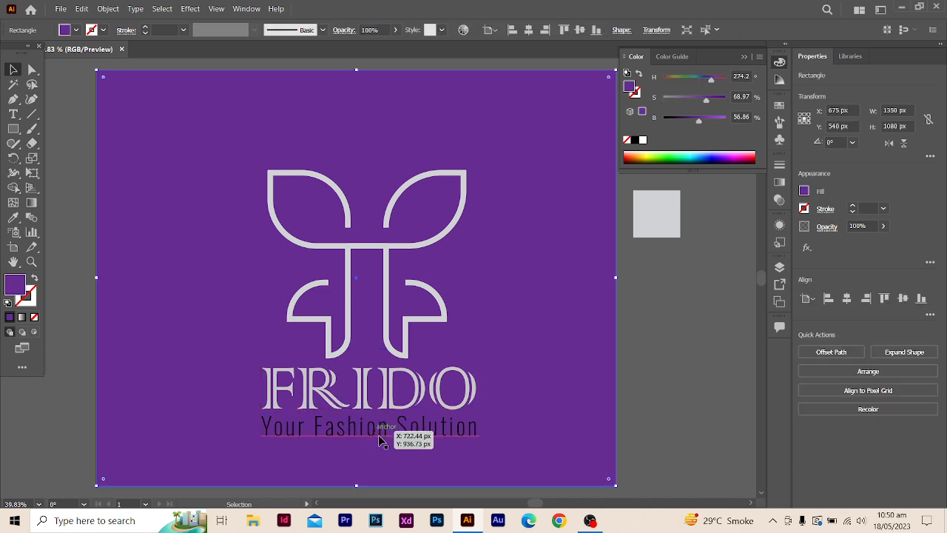
pyautogui.click(425, 440)
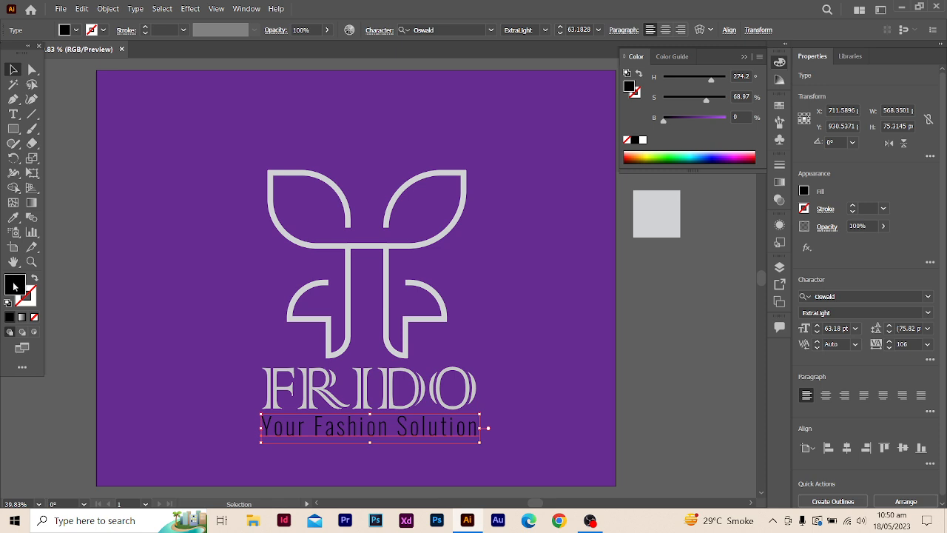
pyautogui.click(76, 30)
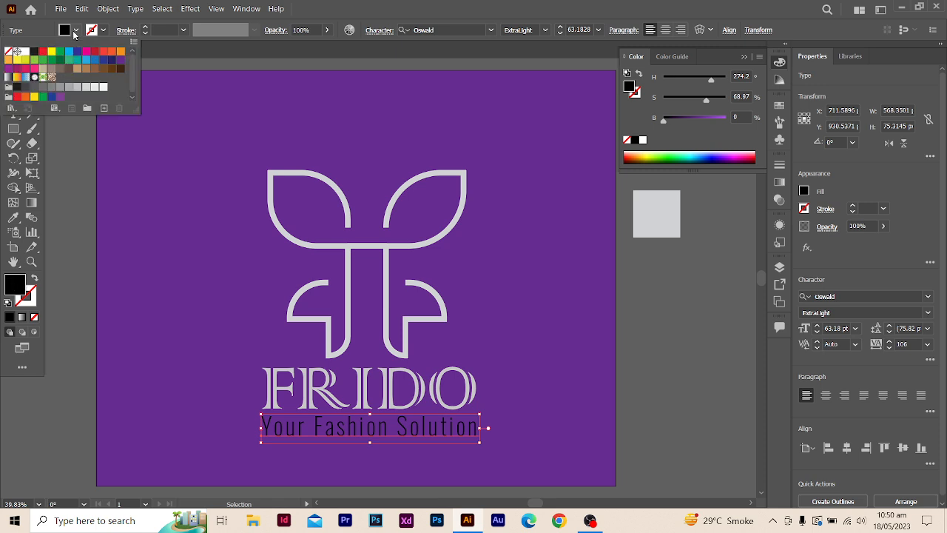
pyautogui.click(25, 53)
pyautogui.press('Escape')
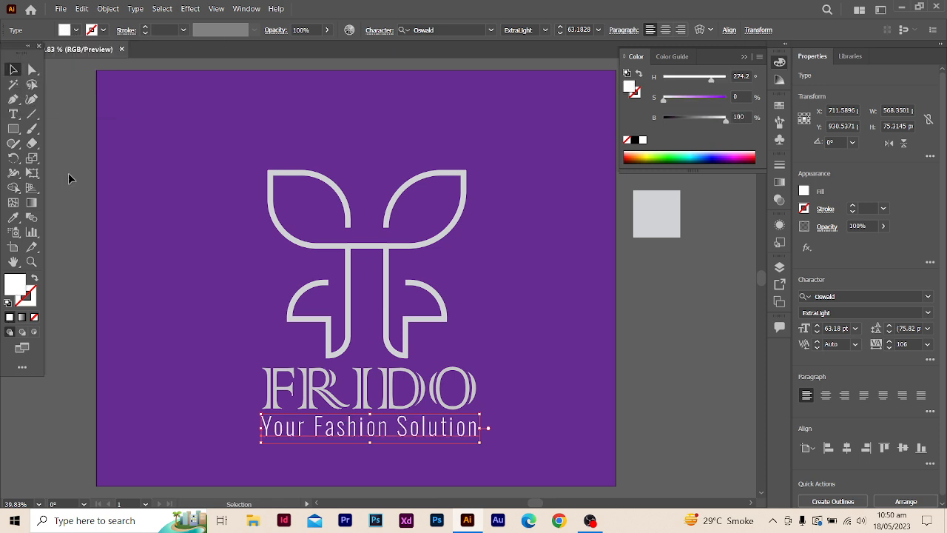
# - Set the fill of the FRIDO wordmark to the white swatch
pyautogui.click(470, 390)
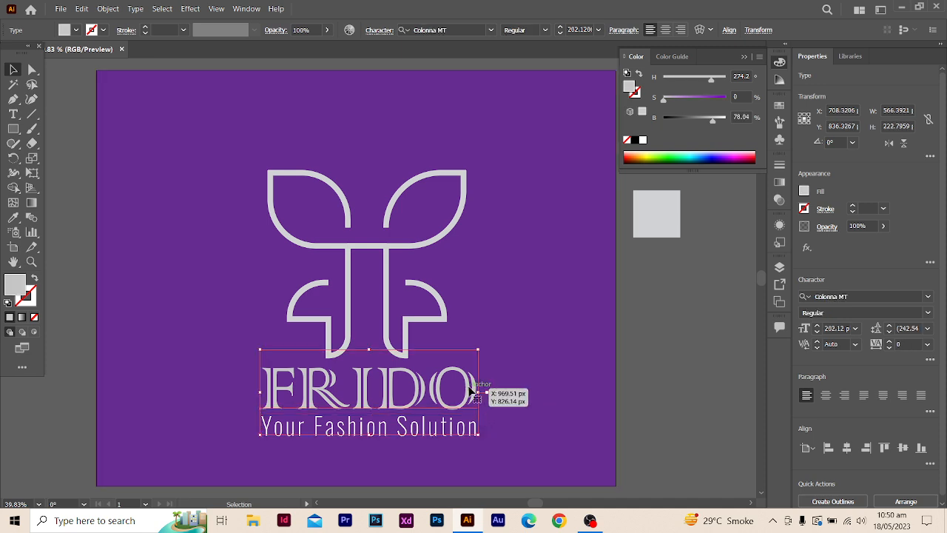
pyautogui.click(429, 249)
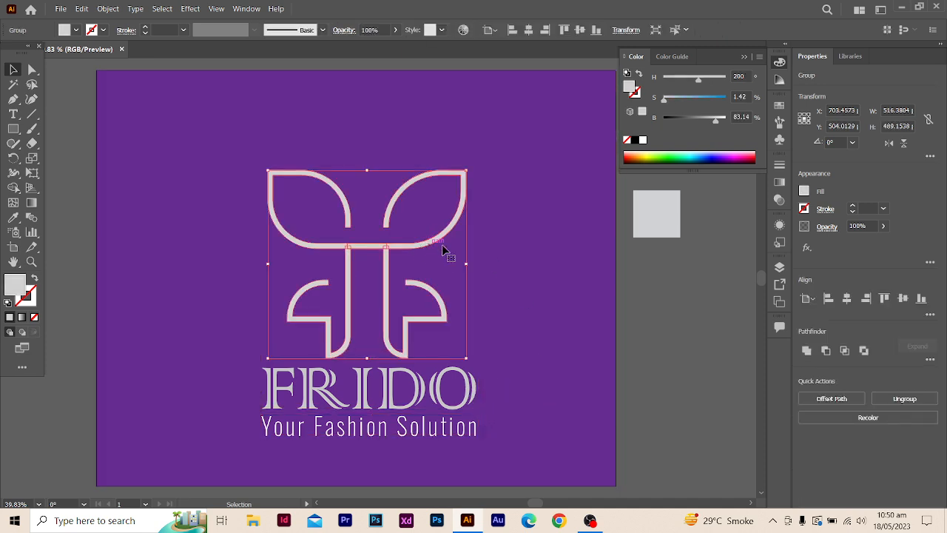
pyautogui.click(694, 378)
pyautogui.click(370, 388)
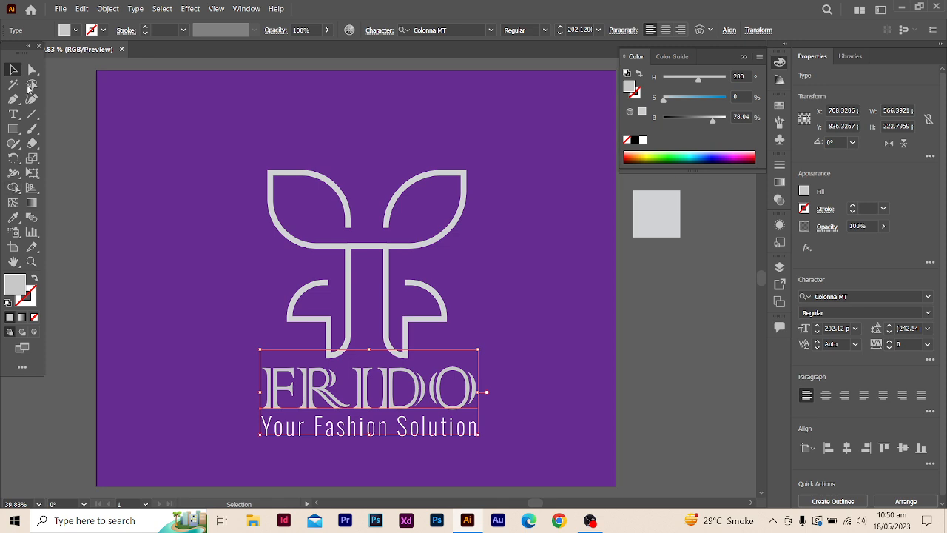
pyautogui.click(76, 29)
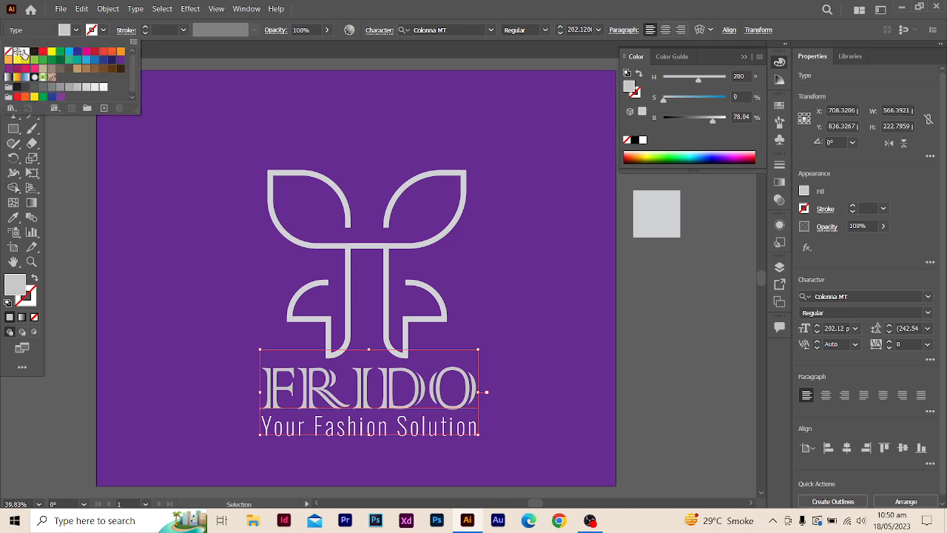
pyautogui.click(21, 54)
pyautogui.press('Escape')
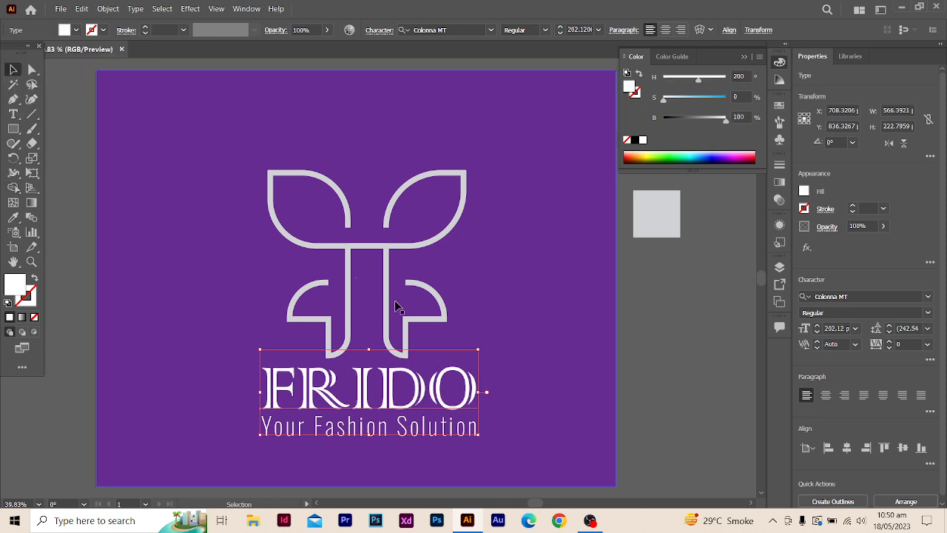
# - Apply the 3D and Materials Inflate effect to the light grey line symbol group
pyautogui.click(421, 246)
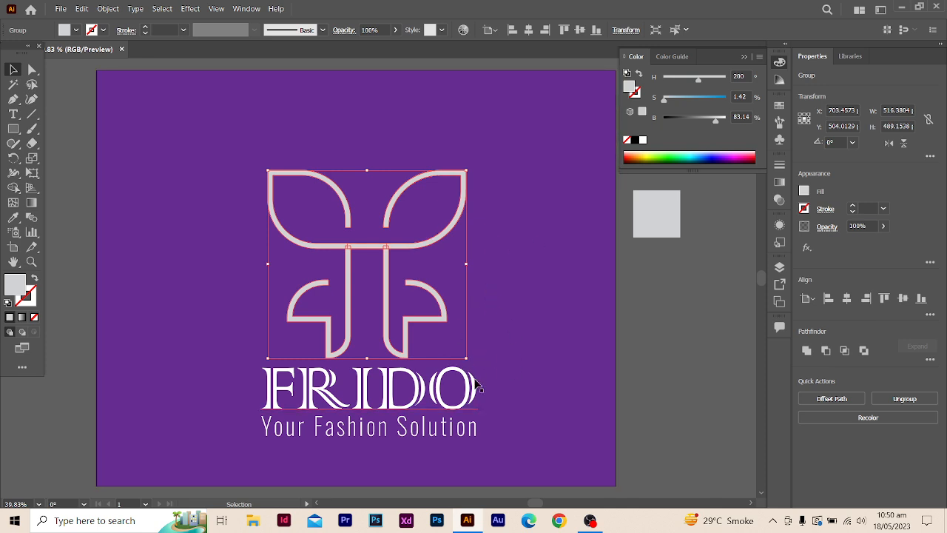
pyautogui.click(195, 9)
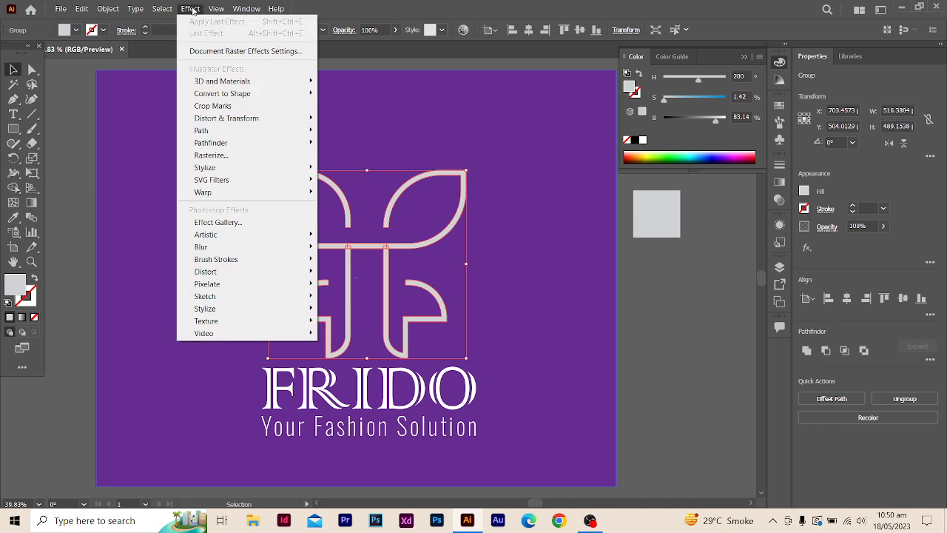
pyautogui.moveTo(281, 82)
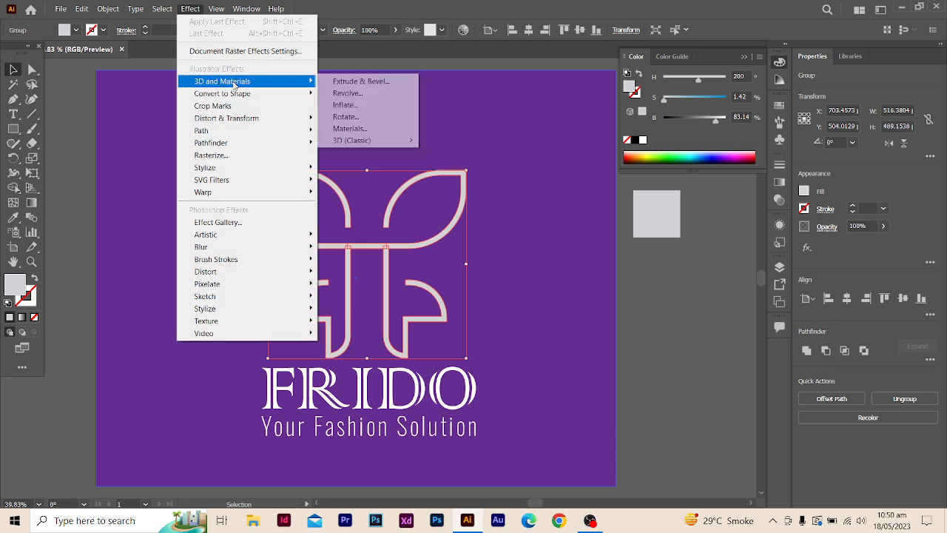
pyautogui.click(363, 107)
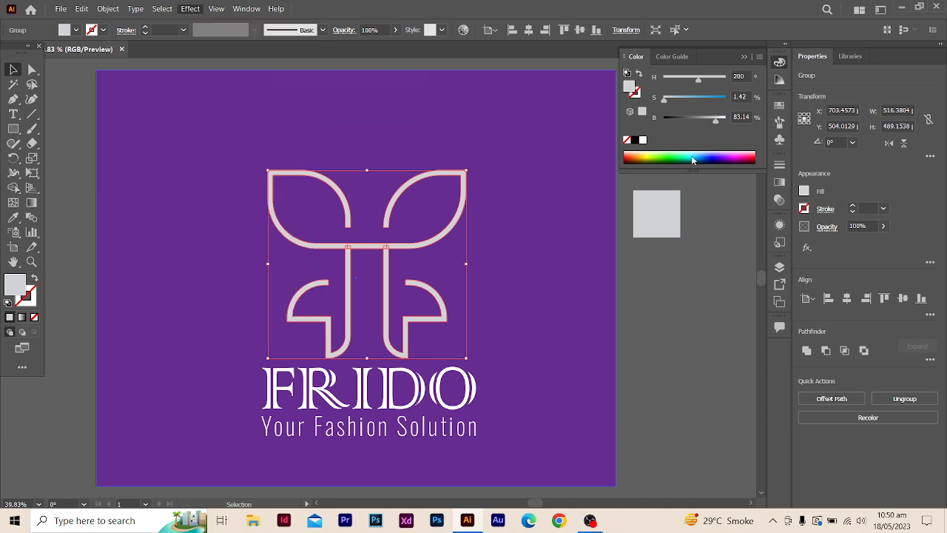
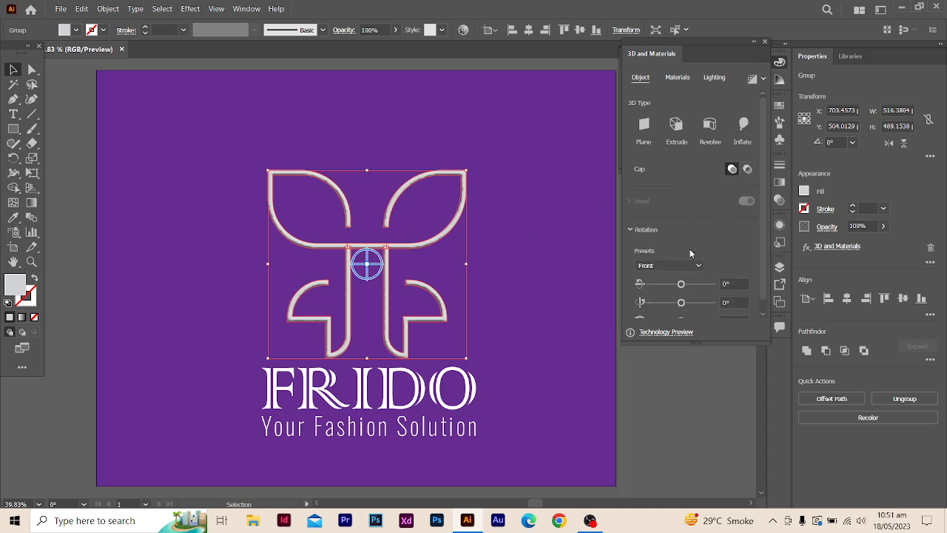
# - Set the line symbol's 3D type to Inflate with a depth of 816 px, and close the 3D settings
pyautogui.click(696, 269)
pyautogui.click(698, 268)
pyautogui.click(749, 124)
pyautogui.moveTo(640, 176); pyautogui.dragTo(670, 177)
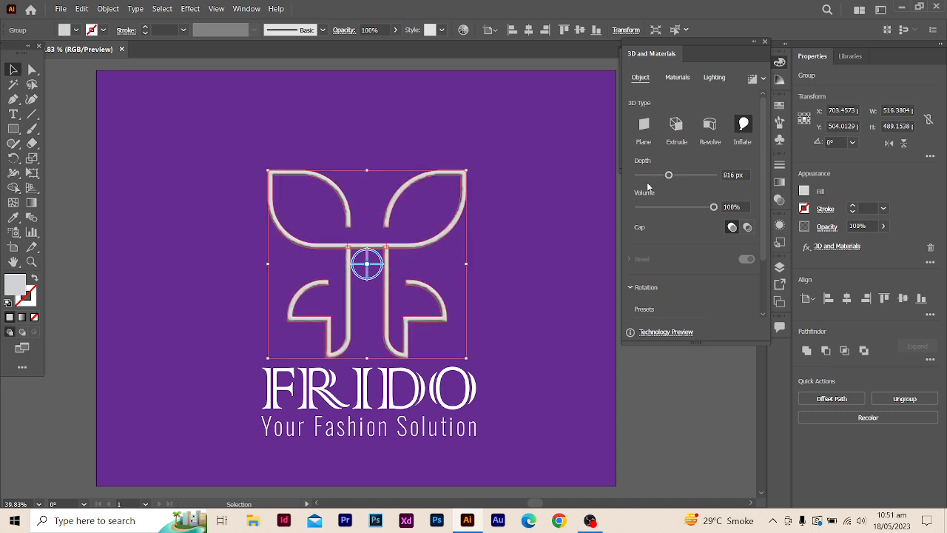
pyautogui.moveTo(368, 264); pyautogui.dragTo(364, 255)
pyautogui.click(766, 43)
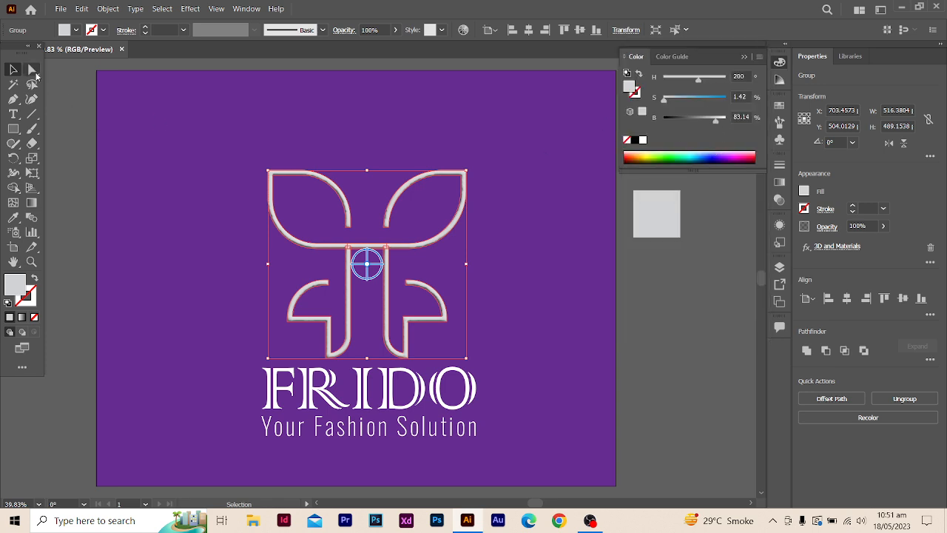
pyautogui.click(66, 123)
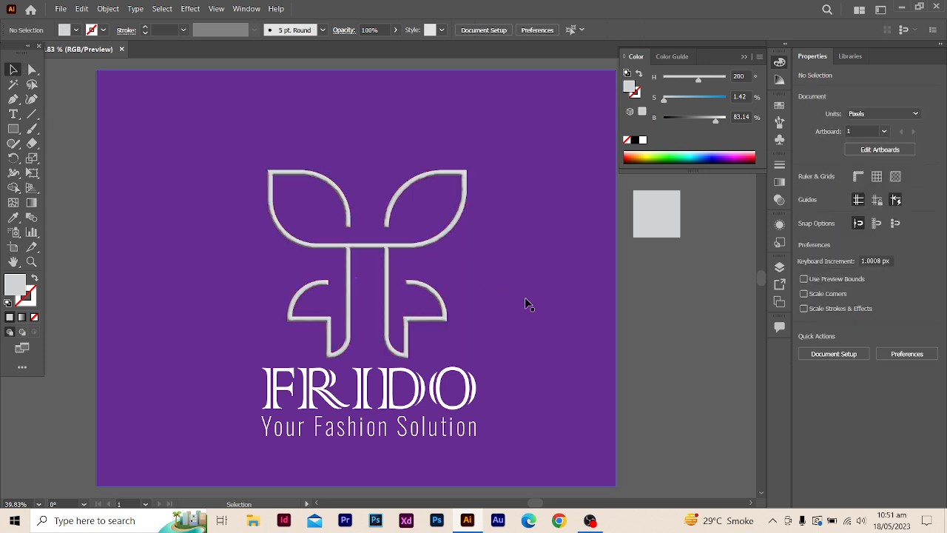
# - Open the Effect Gallery for the purple background rectangle
pyautogui.click(547, 292)
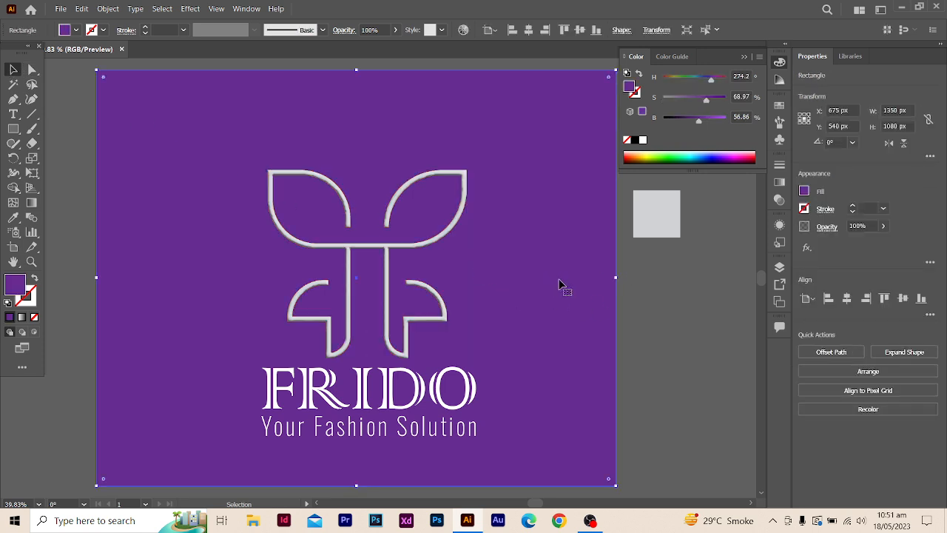
pyautogui.click(190, 9)
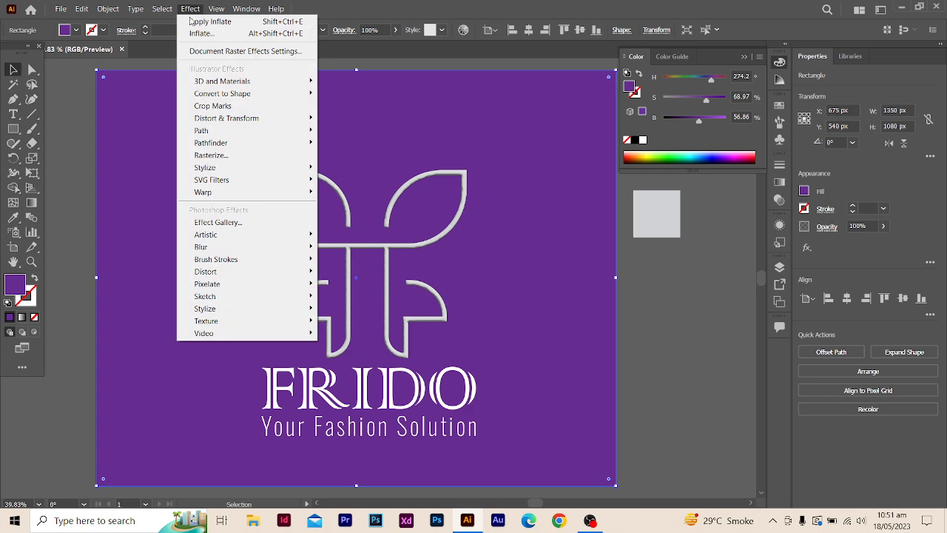
pyautogui.click(231, 222)
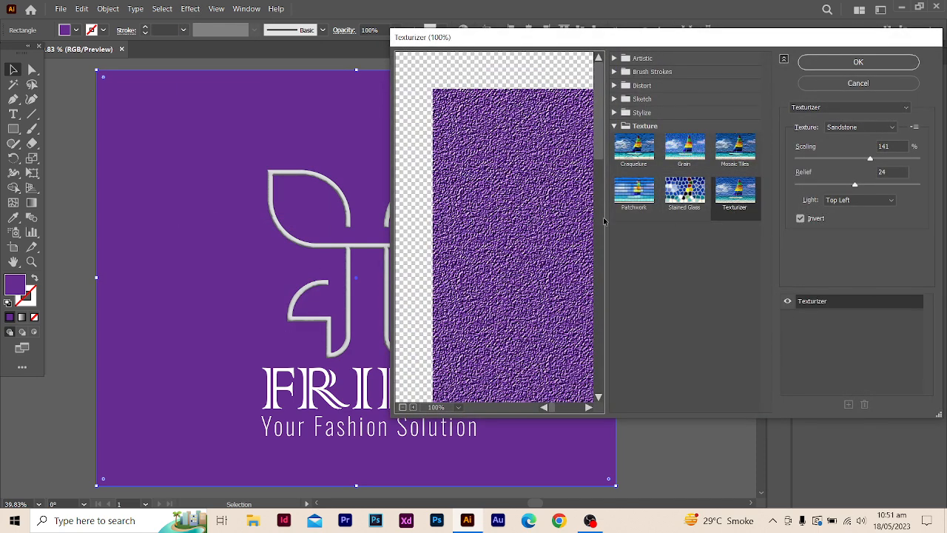
# - Browse all the filter categories and try the Craquelure, Grain and Mosaic Tiles textures on the background
pyautogui.click(614, 112)
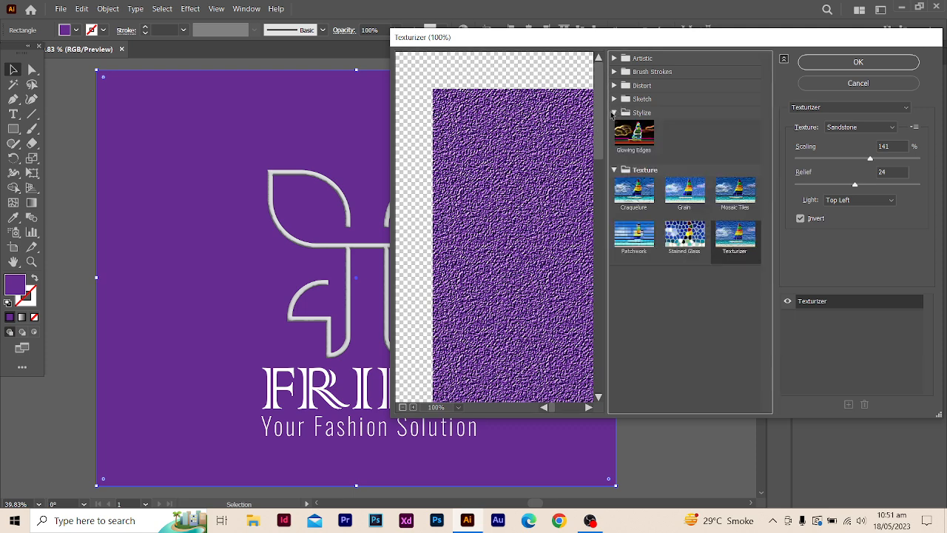
pyautogui.click(615, 99)
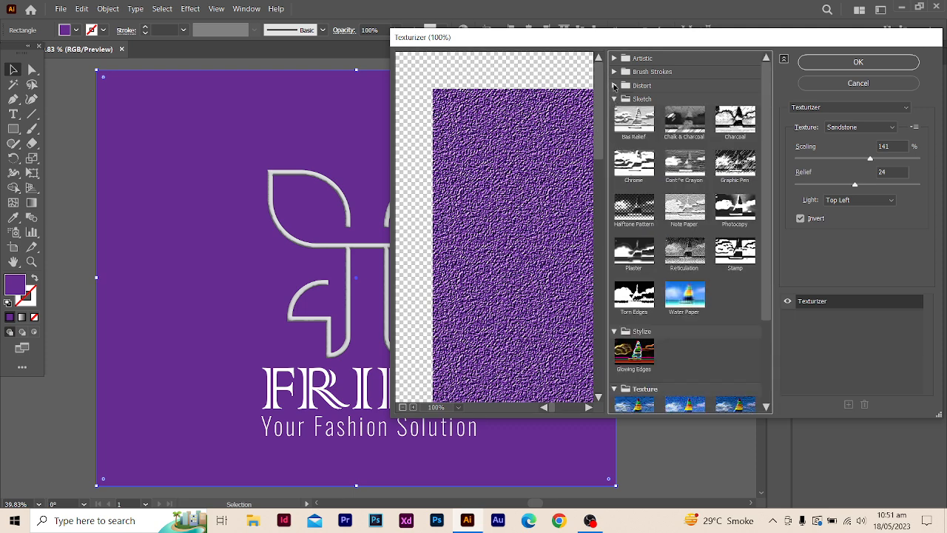
pyautogui.click(613, 86)
pyautogui.click(614, 71)
pyautogui.click(614, 58)
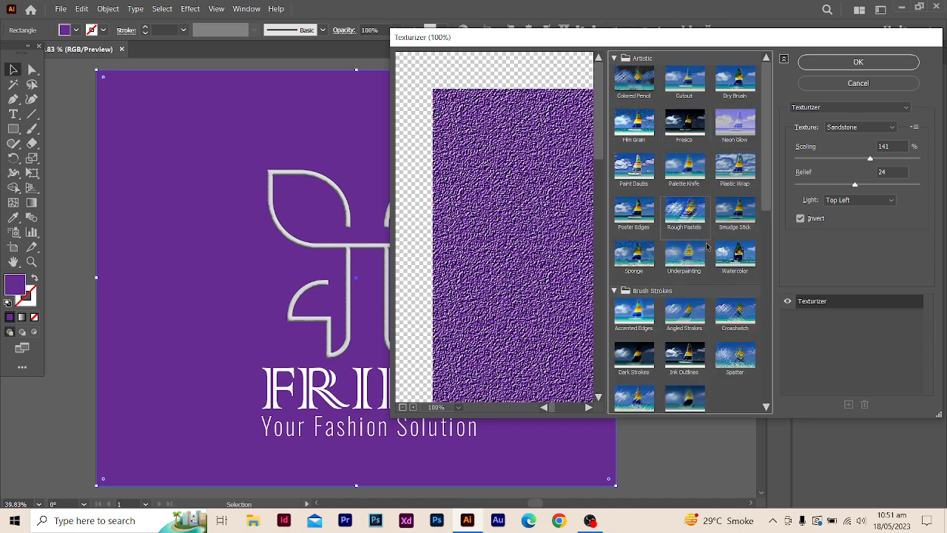
pyautogui.moveTo(770, 154); pyautogui.dragTo(786, 356)
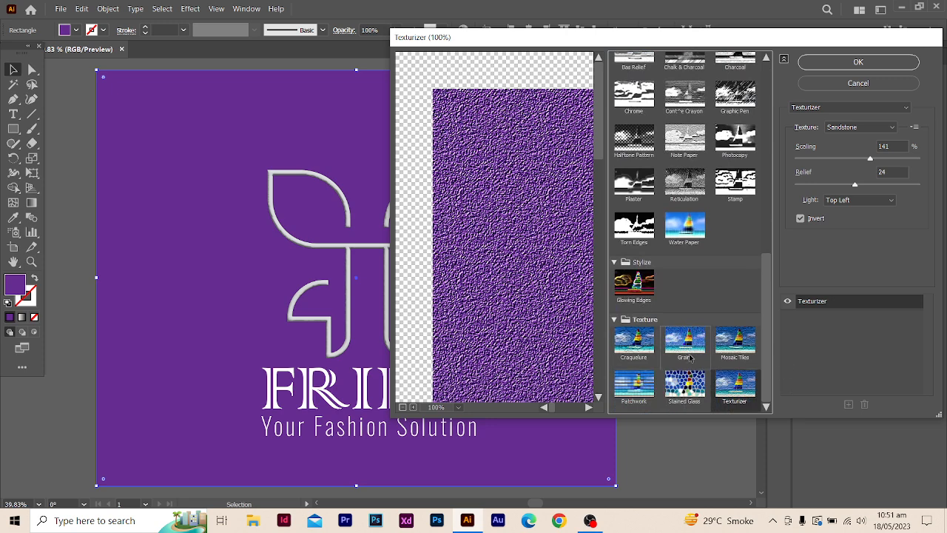
pyautogui.click(637, 346)
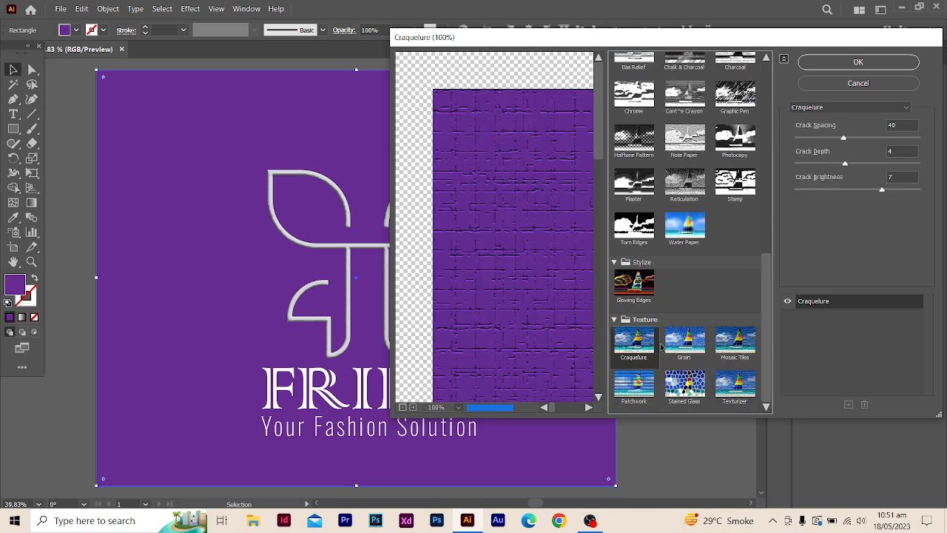
pyautogui.click(685, 342)
pyautogui.click(735, 344)
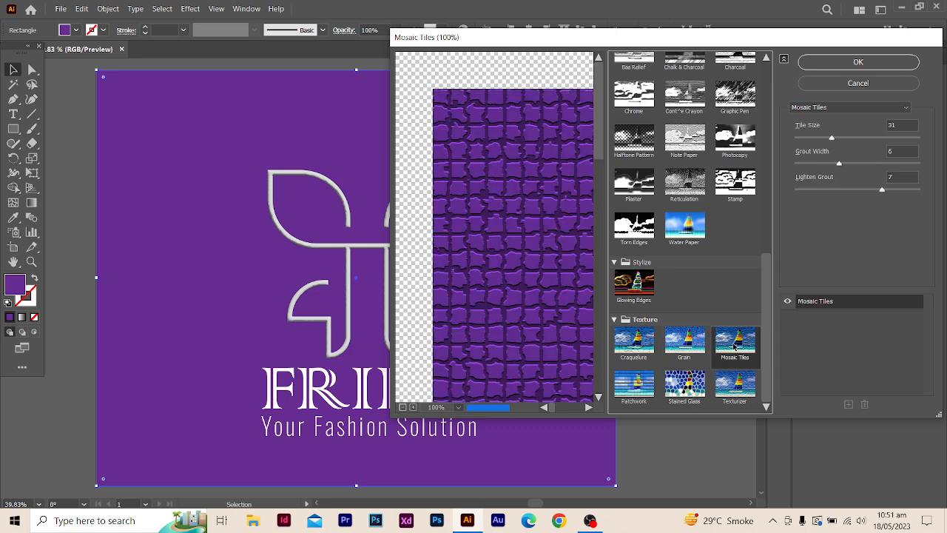
# - Apply a Sandstone Texturizer effect to the purple background with scaling at 99% and the relief lowered
pyautogui.click(734, 380)
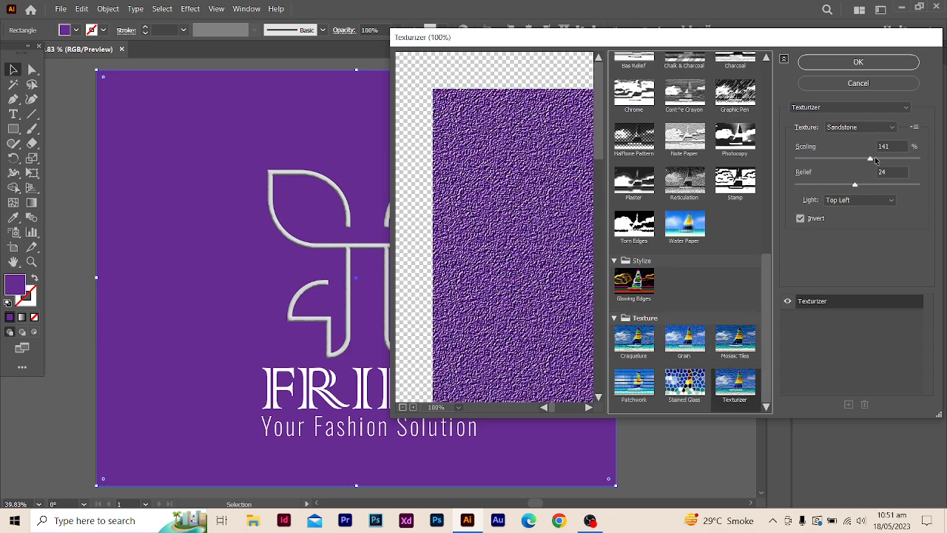
pyautogui.moveTo(872, 158); pyautogui.dragTo(836, 164)
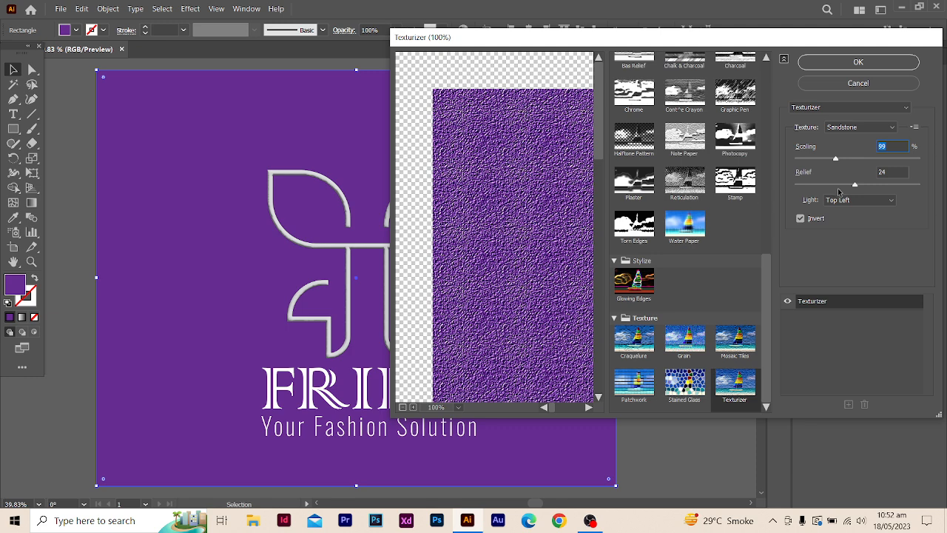
pyautogui.moveTo(859, 186); pyautogui.dragTo(845, 186)
pyautogui.moveTo(857, 187)
pyautogui.mouseDown()
pyautogui.moveTo(874, 187)
pyautogui.moveTo(848, 187)
pyautogui.mouseUp()
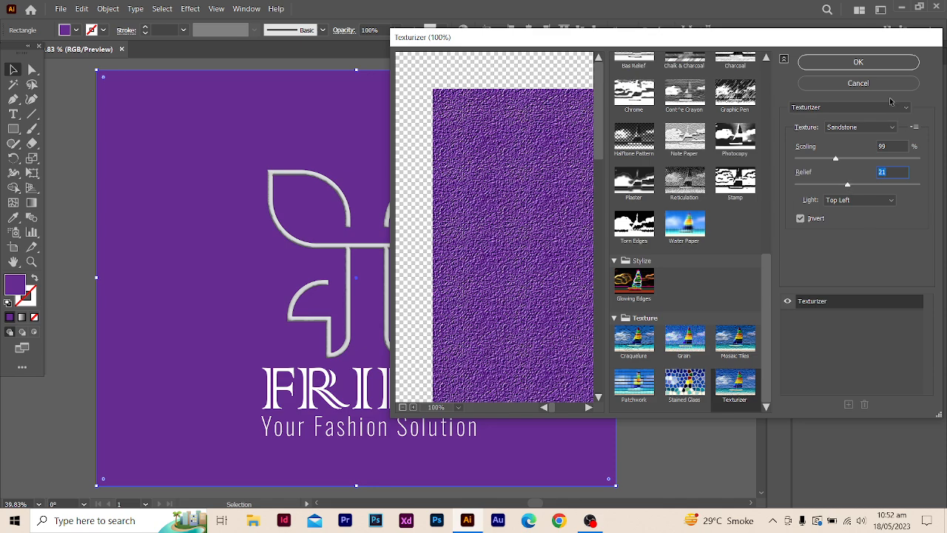
pyautogui.click(859, 62)
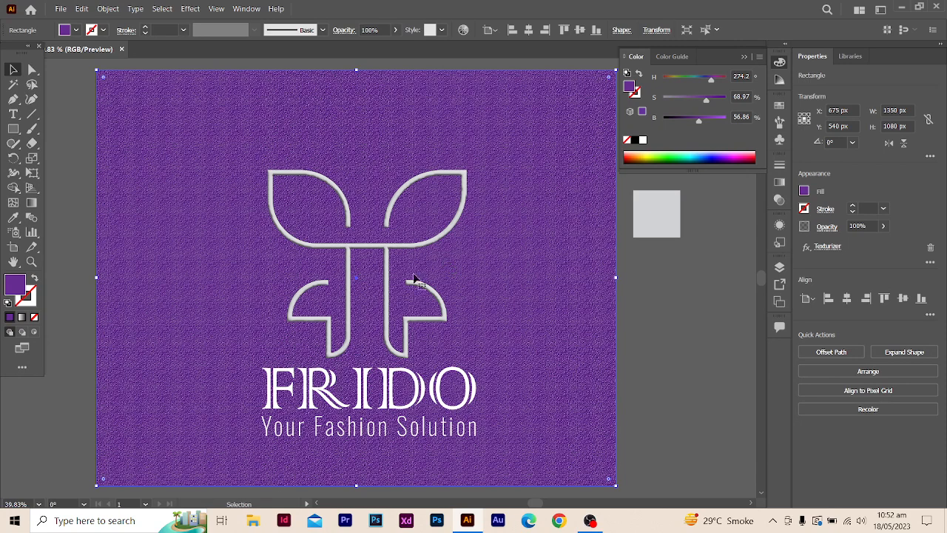
# - Try black and progressively lighter grey swatches on the FRIDO wordmark, settling on the lightest grey for its fill
pyautogui.click(416, 379)
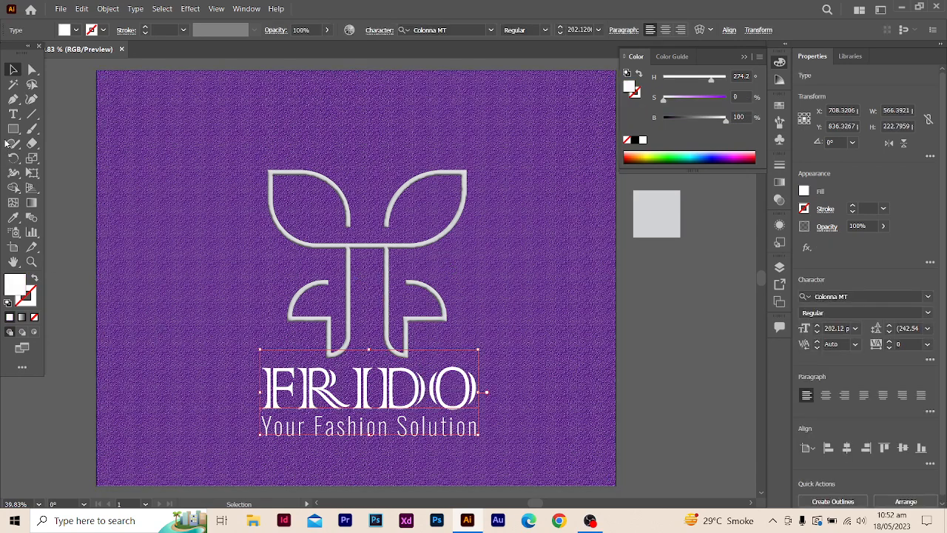
pyautogui.click(13, 114)
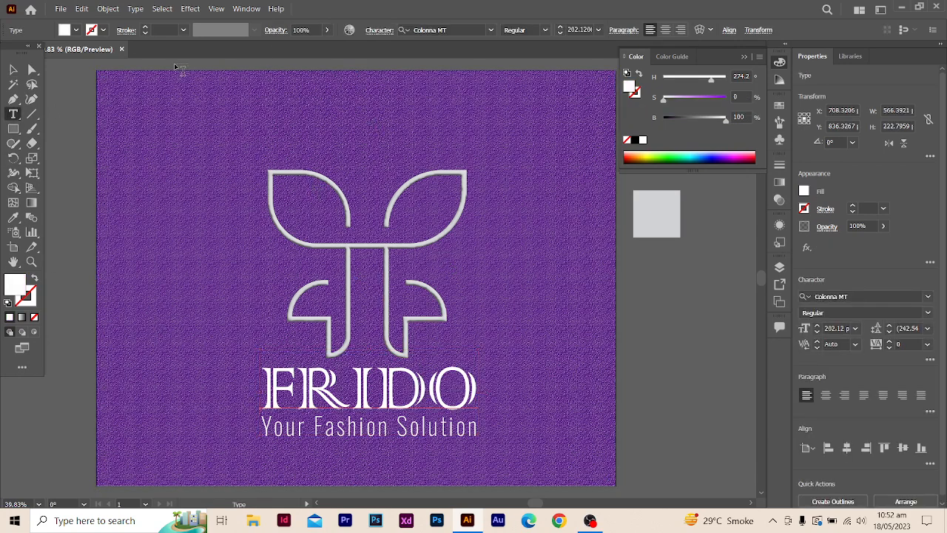
pyautogui.click(76, 30)
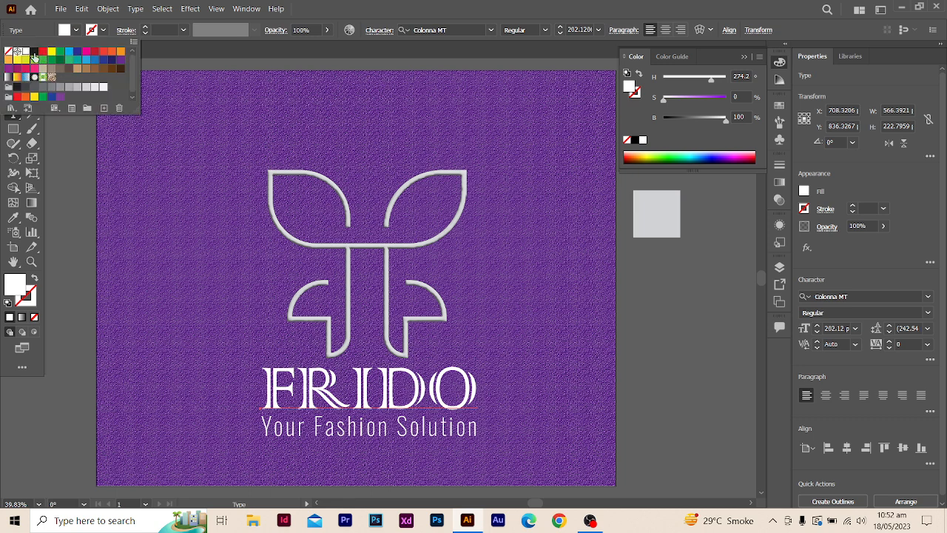
pyautogui.click(34, 53)
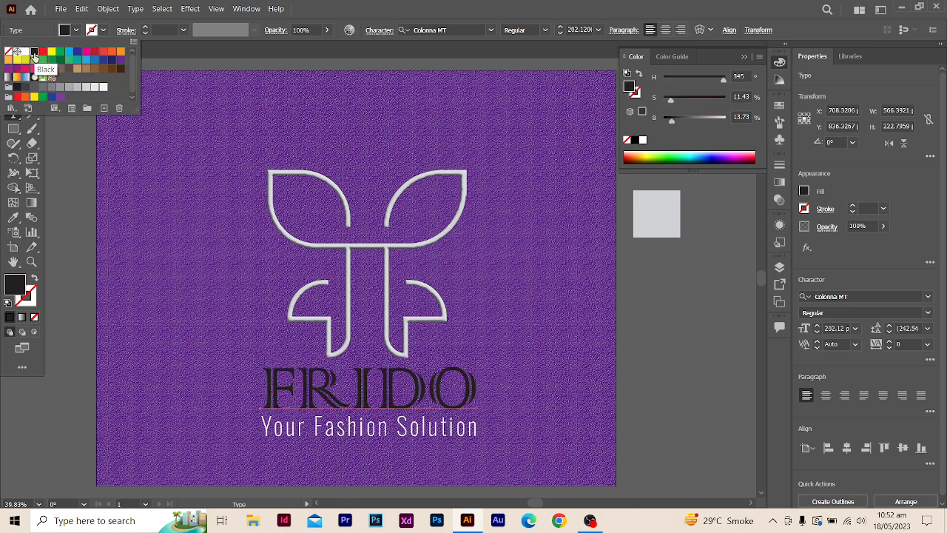
pyautogui.click(26, 88)
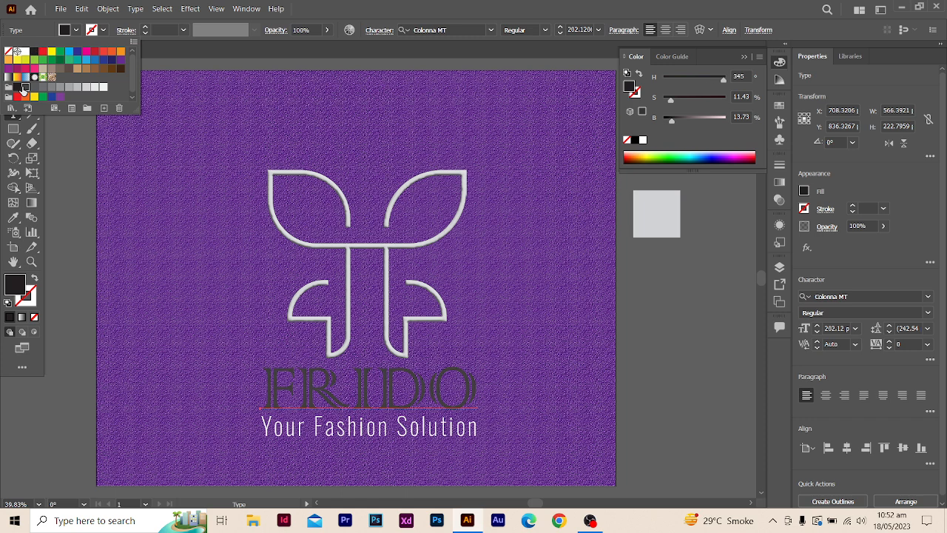
pyautogui.click(35, 88)
pyautogui.click(60, 88)
pyautogui.click(69, 88)
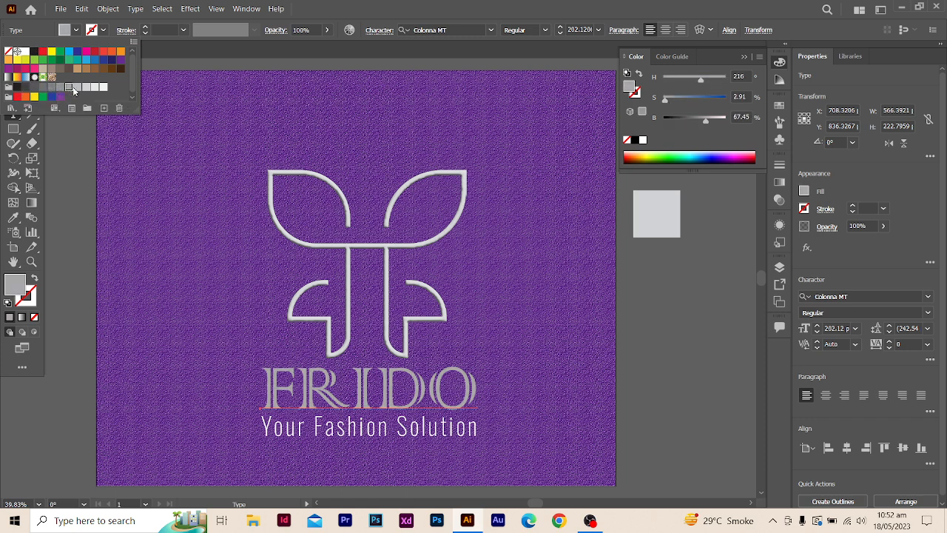
pyautogui.click(77, 87)
pyautogui.click(86, 87)
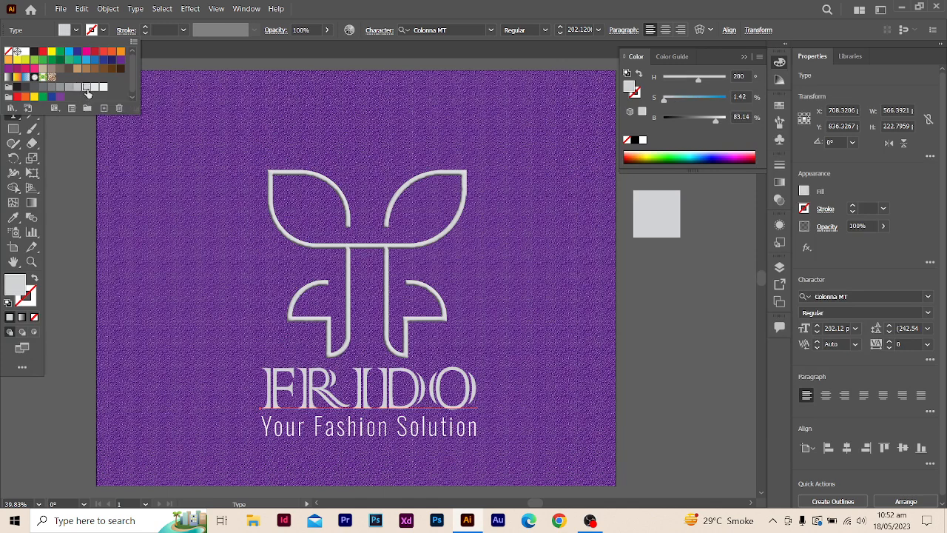
pyautogui.click(104, 87)
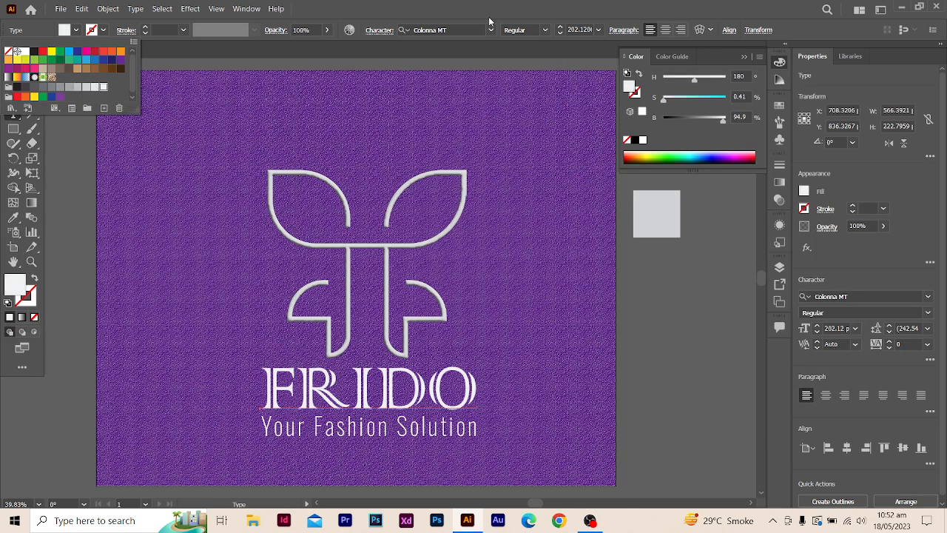
pyautogui.click(493, 18)
pyautogui.click(13, 69)
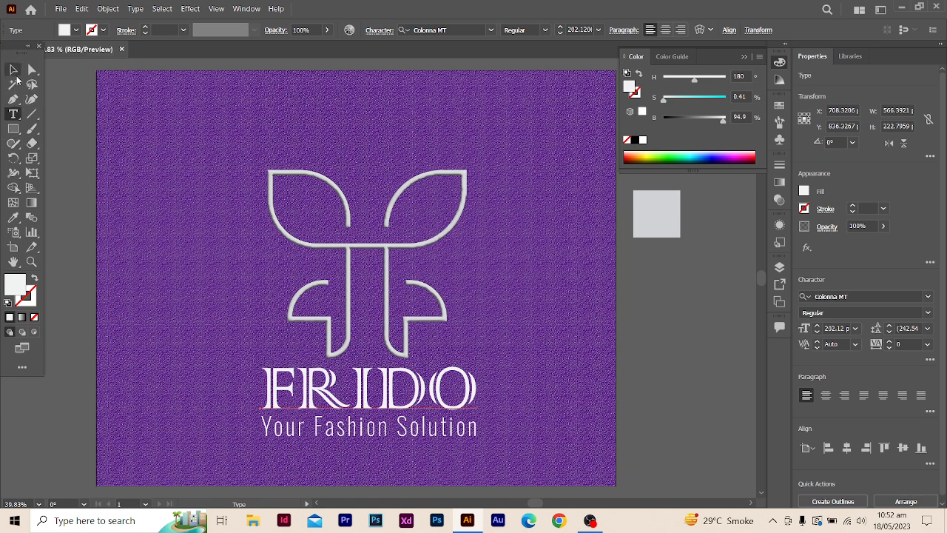
pyautogui.click(55, 116)
pyautogui.click(744, 56)
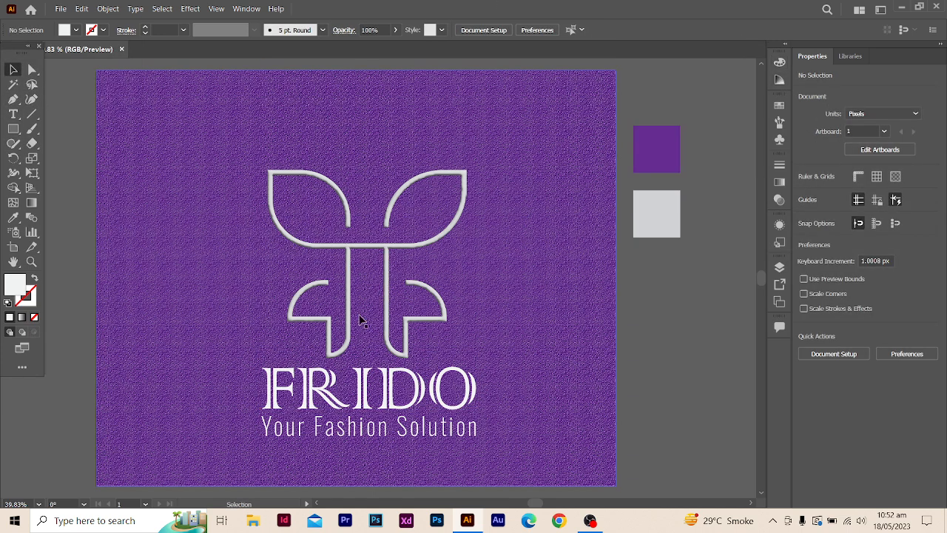
pyautogui.click(538, 368)
pyautogui.click(748, 395)
pyautogui.moveTo(307, 242); pyautogui.dragTo(313, 247)
pyautogui.hotkey('ctrl', 'z')
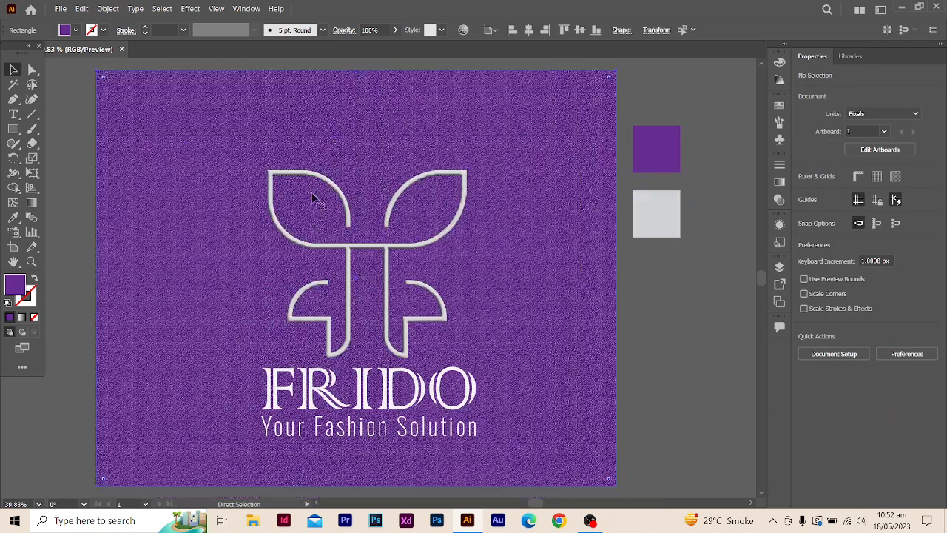
# - Delete the purple and light grey color sample squares beside the artboard from Layer 1
pyautogui.click(783, 271)
pyautogui.click(640, 366)
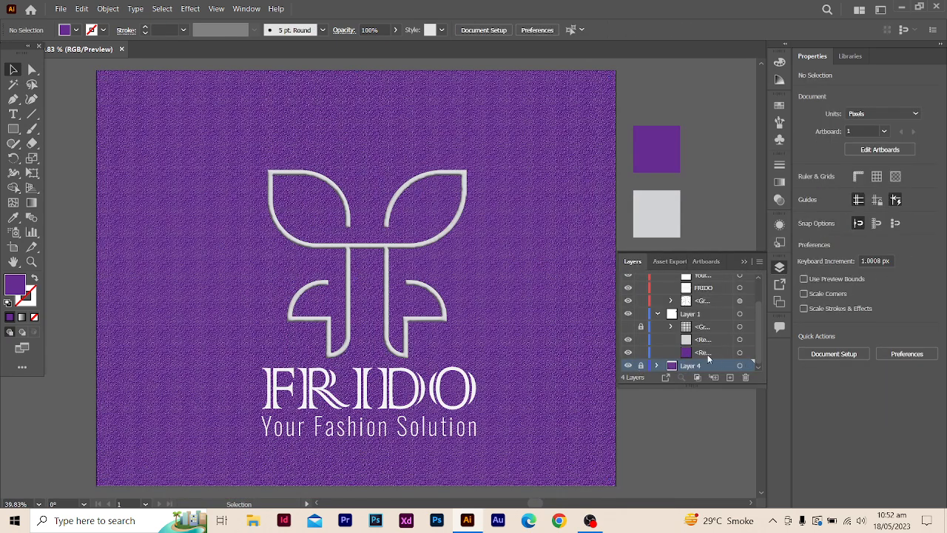
pyautogui.click(719, 354)
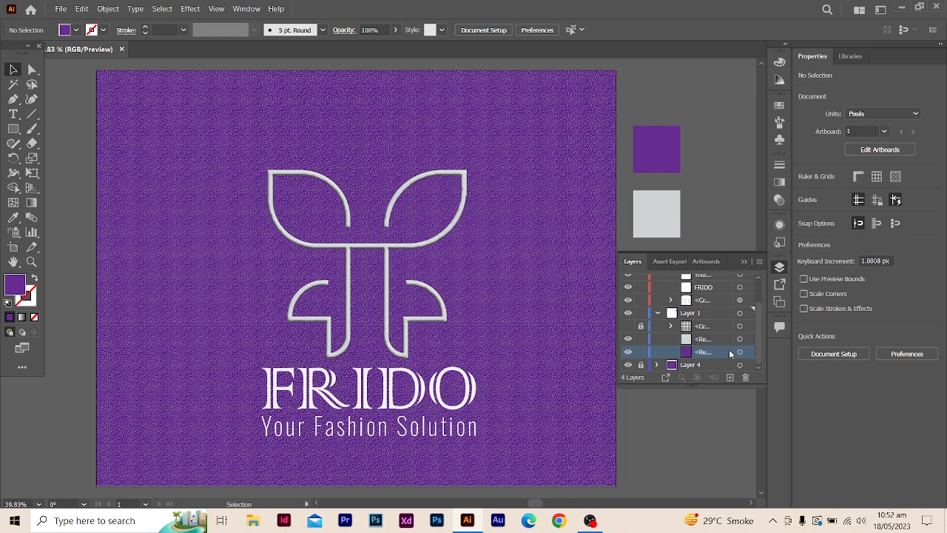
pyautogui.click(740, 353)
pyautogui.press('Delete')
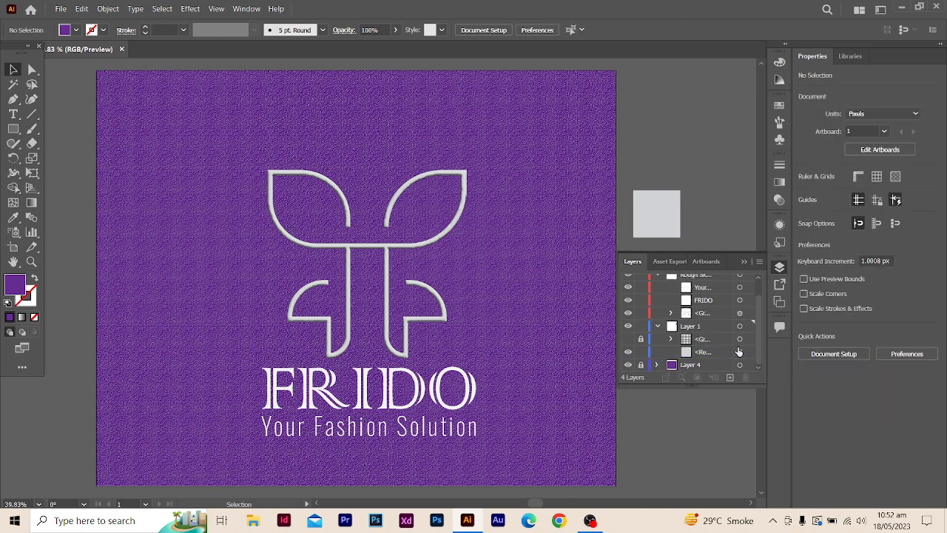
pyautogui.click(739, 353)
pyautogui.press('Delete')
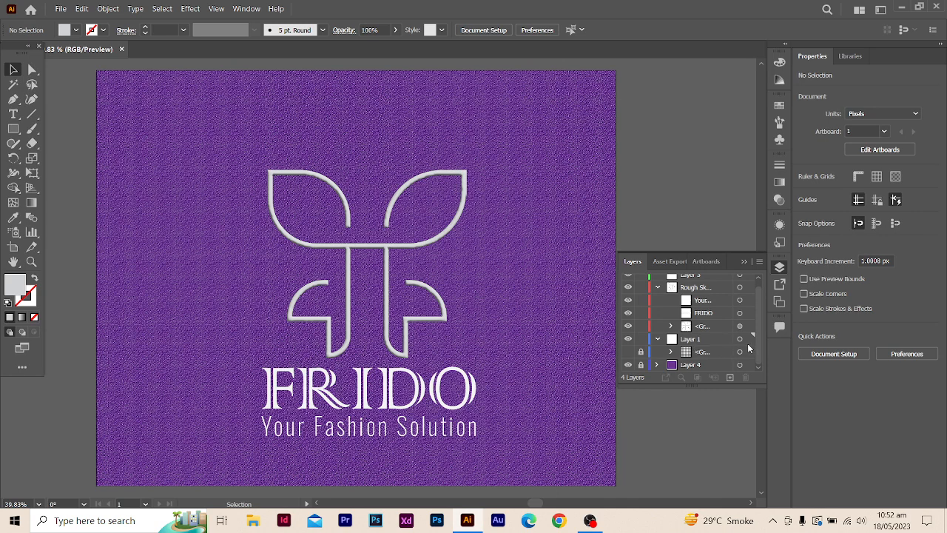
pyautogui.scroll(1, 692, 359)
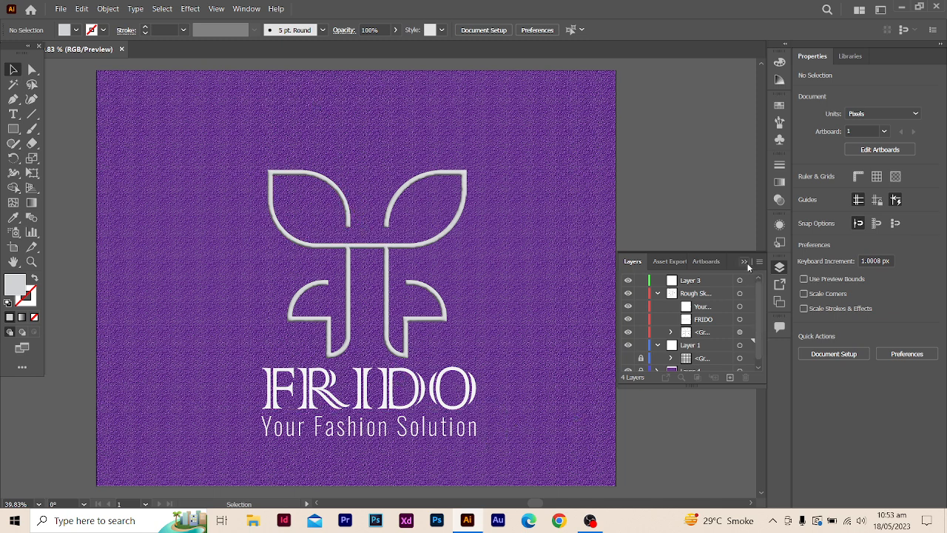
pyautogui.click(706, 264)
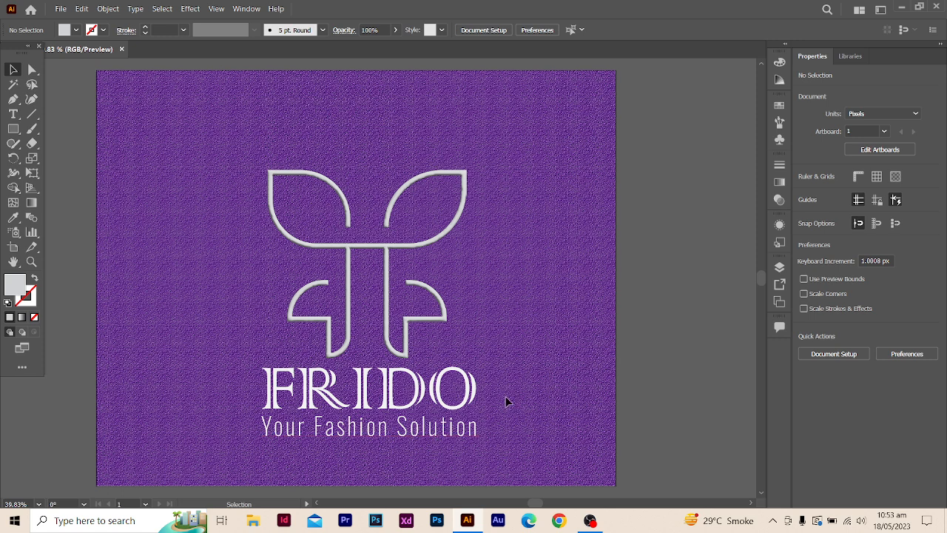
# - Set the hue of the tagline's white fill to 218° in the Color Picker
pyautogui.click(454, 427)
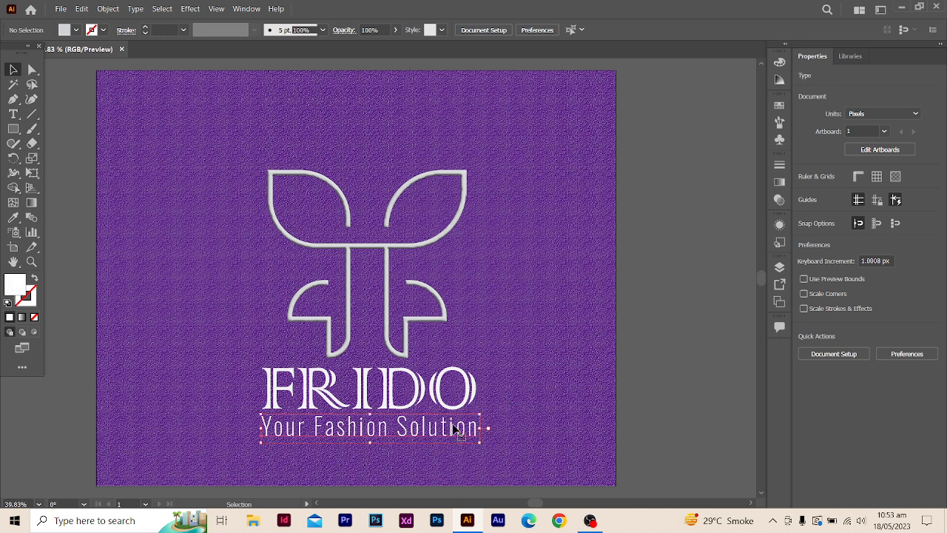
pyautogui.doubleClick(9, 286)
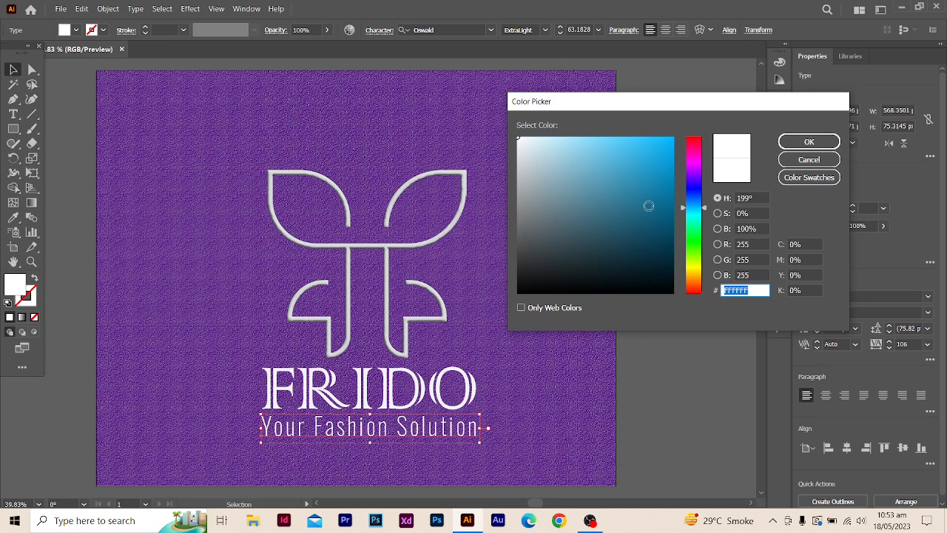
pyautogui.moveTo(684, 212)
pyautogui.mouseDown()
pyautogui.moveTo(684, 241)
pyautogui.moveTo(685, 198)
pyautogui.mouseUp()
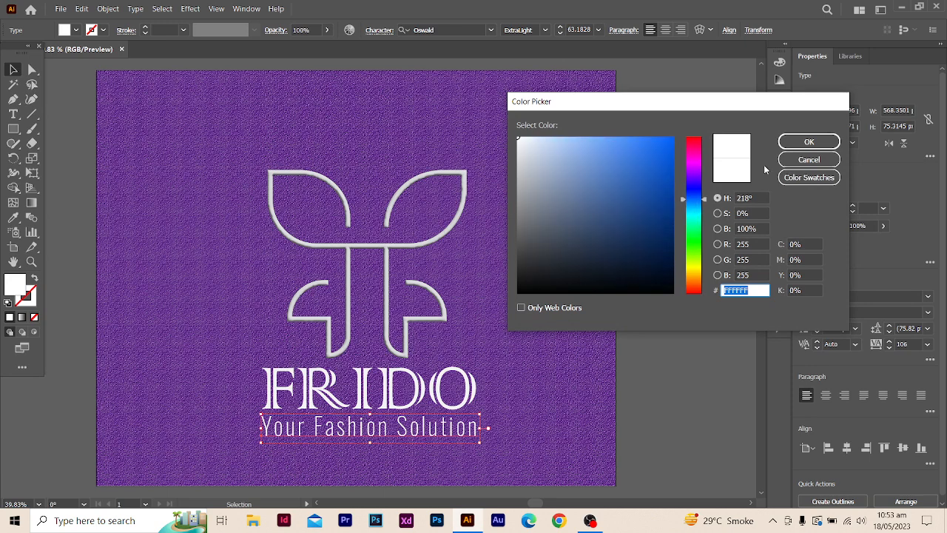
pyautogui.click(809, 142)
pyautogui.click(548, 214)
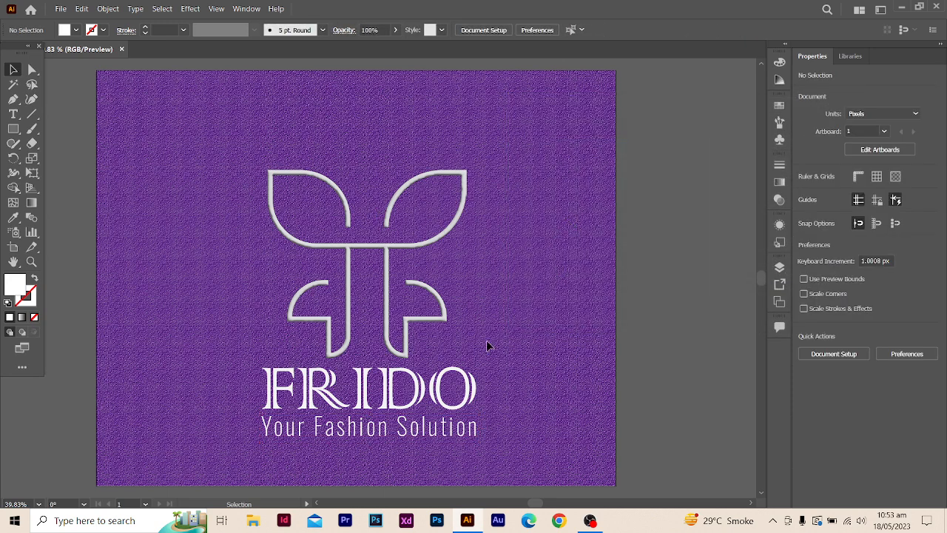
# - Try several Color Guide shades of grey and muted tones on the tagline, settling on the off-white matching the FRIDO wordmark
pyautogui.click(446, 426)
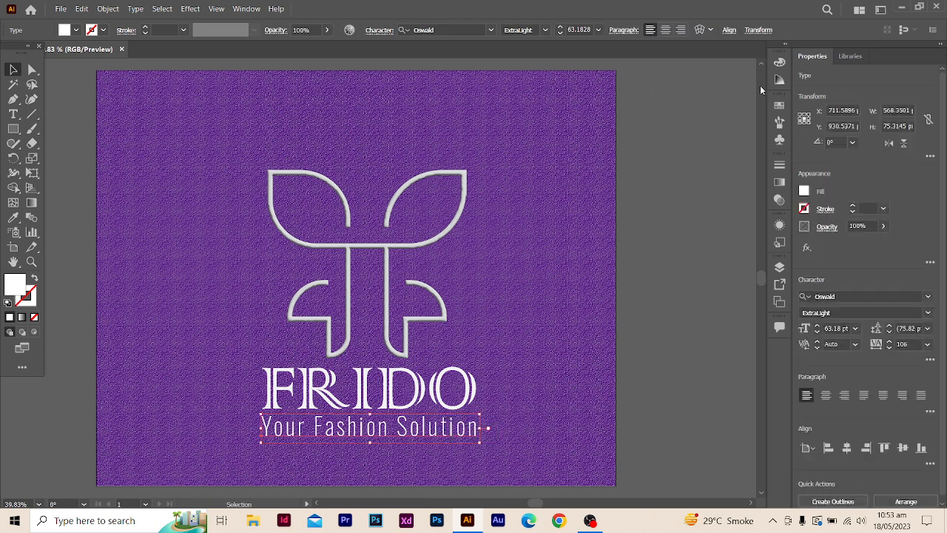
pyautogui.click(779, 80)
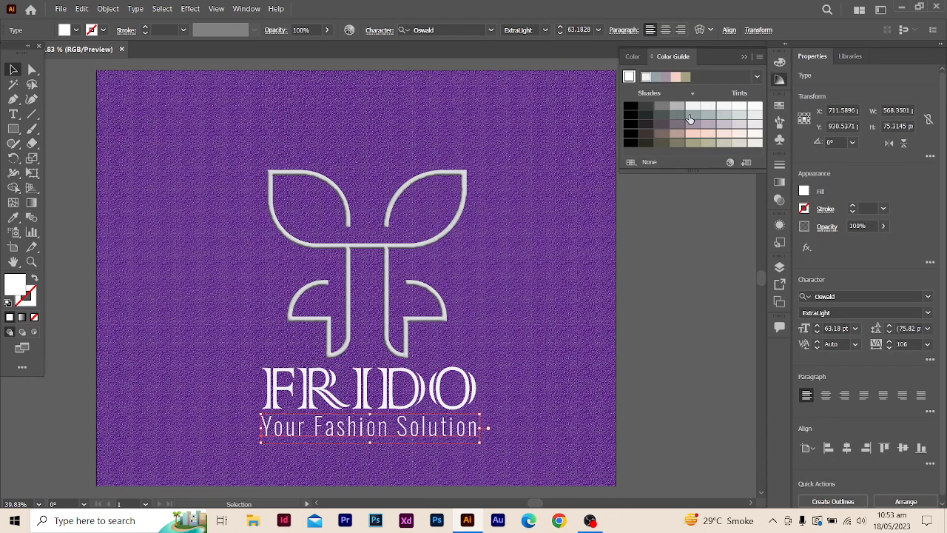
pyautogui.click(646, 108)
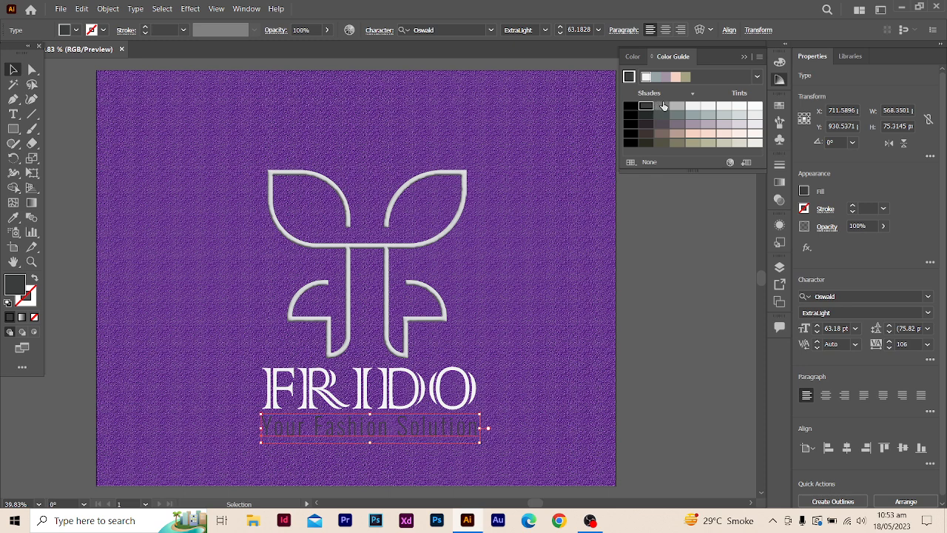
pyautogui.click(662, 107)
pyautogui.click(681, 107)
pyautogui.click(708, 108)
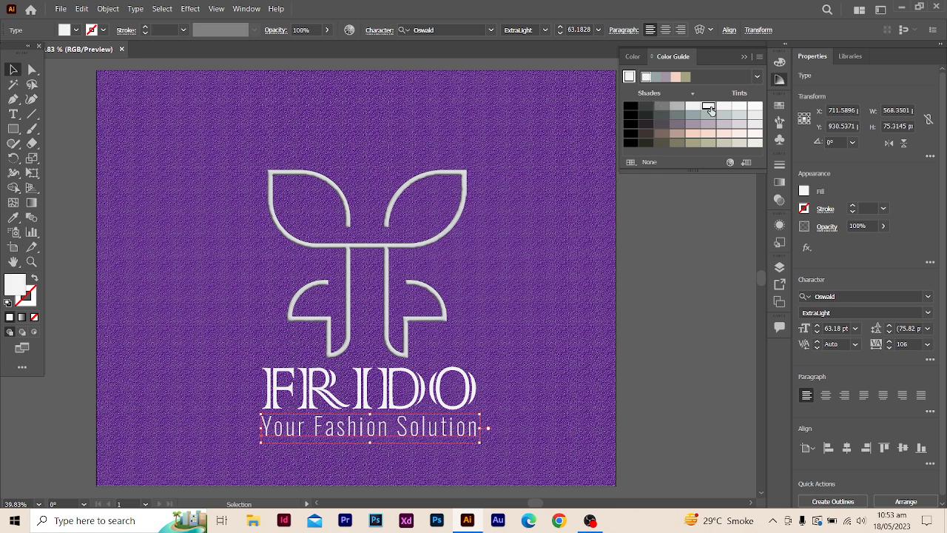
pyautogui.click(681, 108)
pyautogui.click(694, 124)
pyautogui.click(695, 115)
pyautogui.click(677, 107)
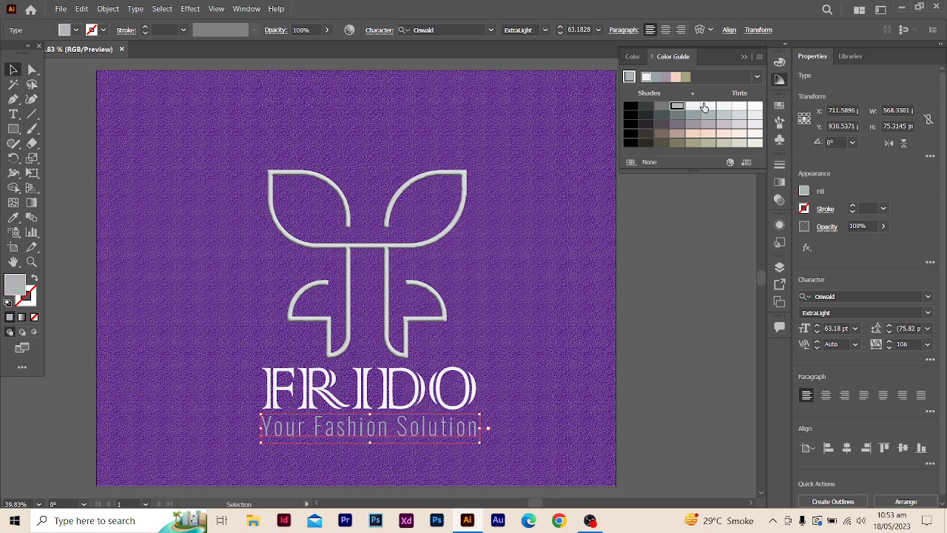
pyautogui.click(692, 107)
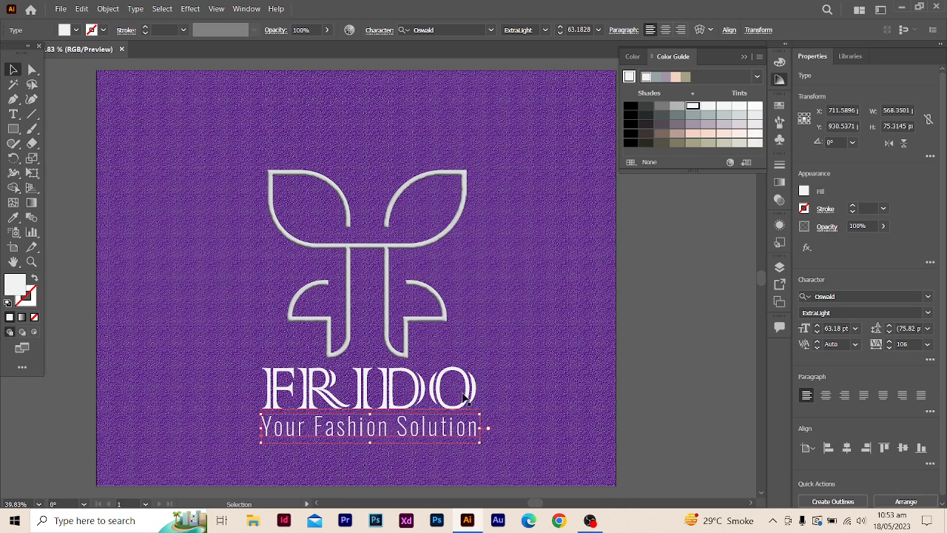
# - Try greyish-green harmony colors on the FRIDO wordmark, then reapply its off-white fill and close the Color Guide
pyautogui.click(440, 385)
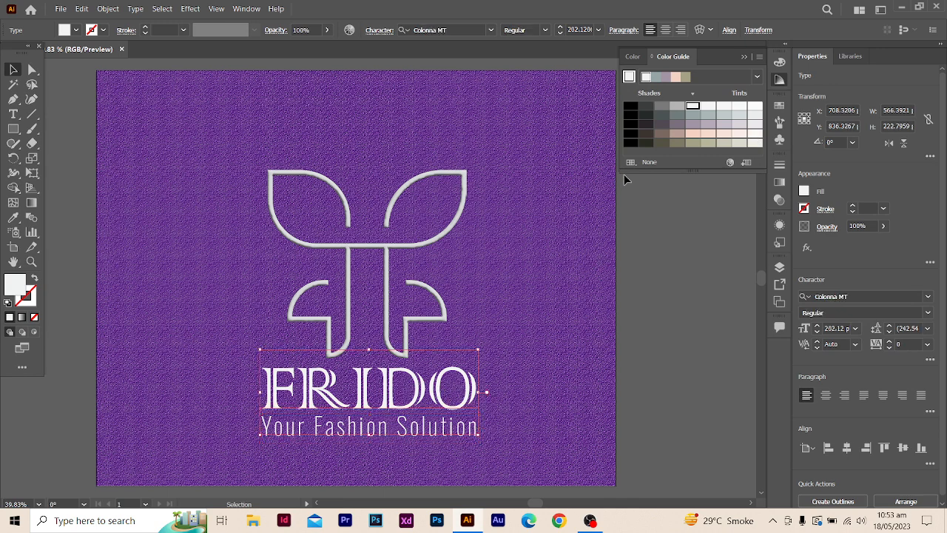
pyautogui.click(655, 79)
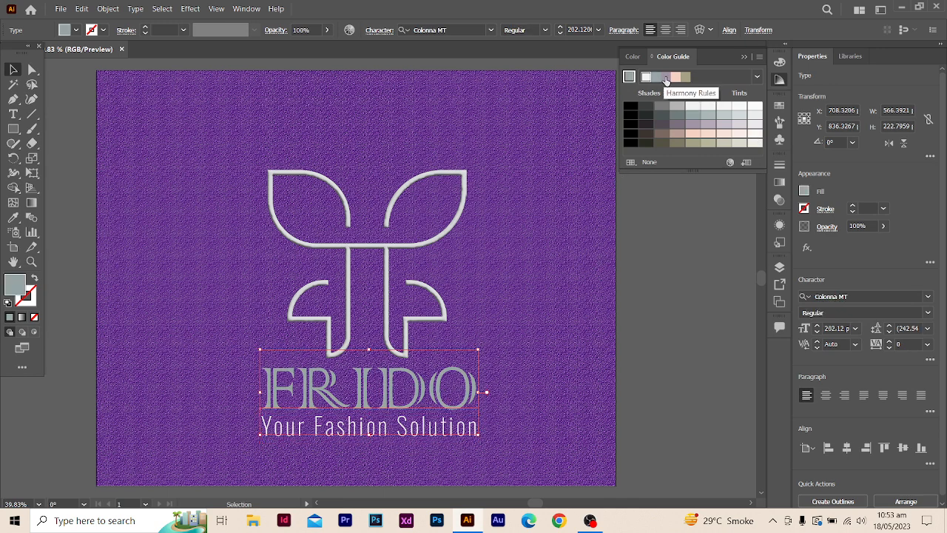
pyautogui.click(698, 105)
pyautogui.click(708, 116)
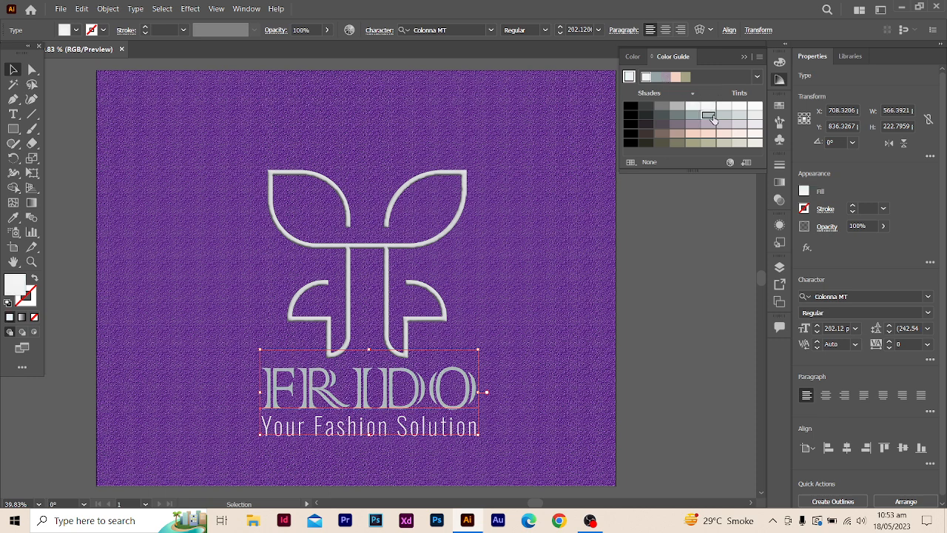
pyautogui.click(693, 108)
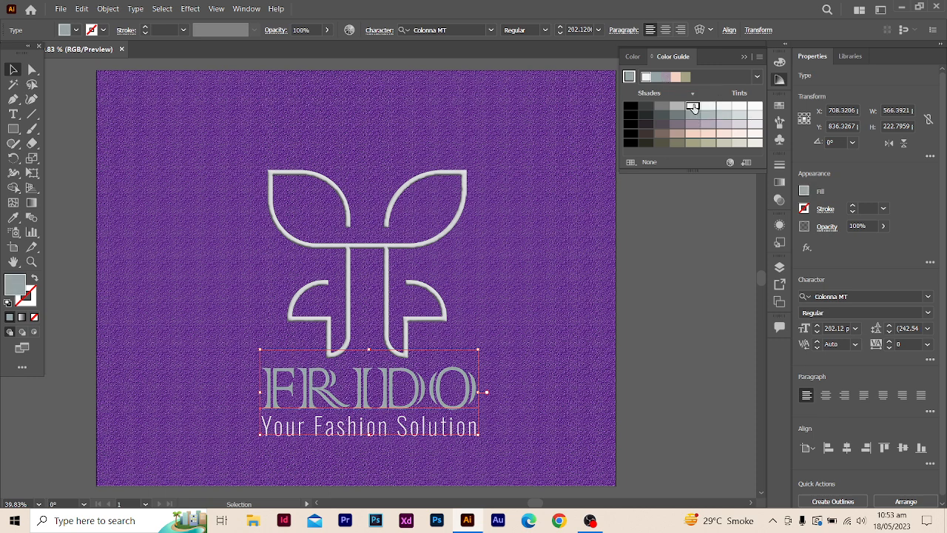
pyautogui.click(695, 108)
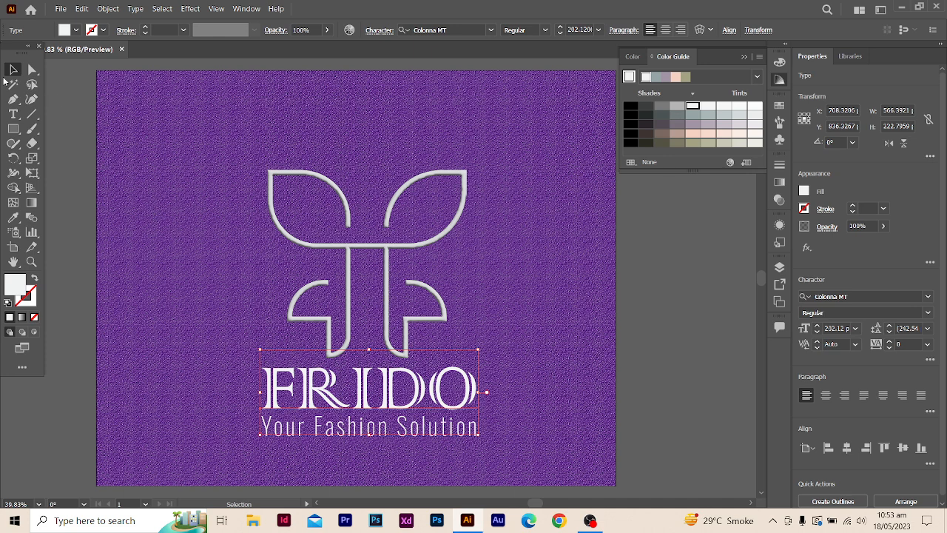
pyautogui.click(62, 119)
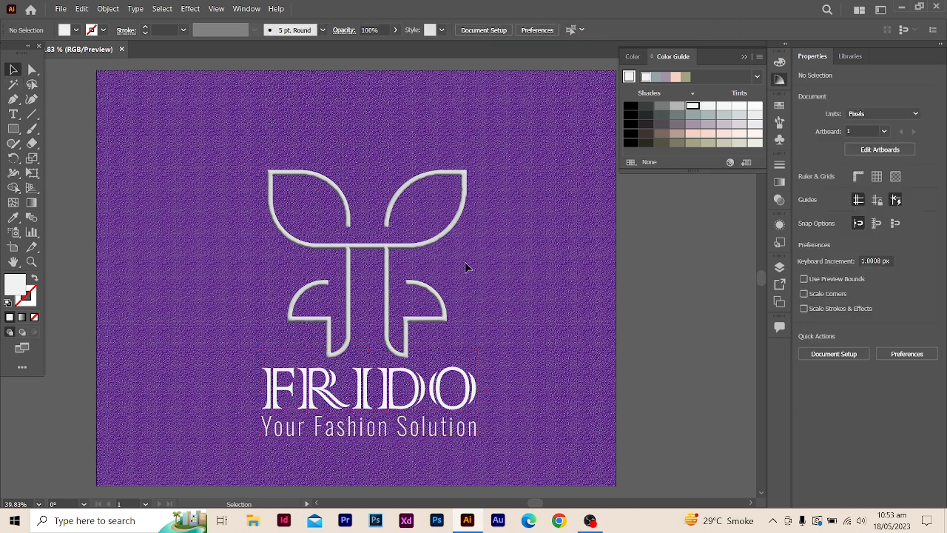
pyautogui.click(745, 58)
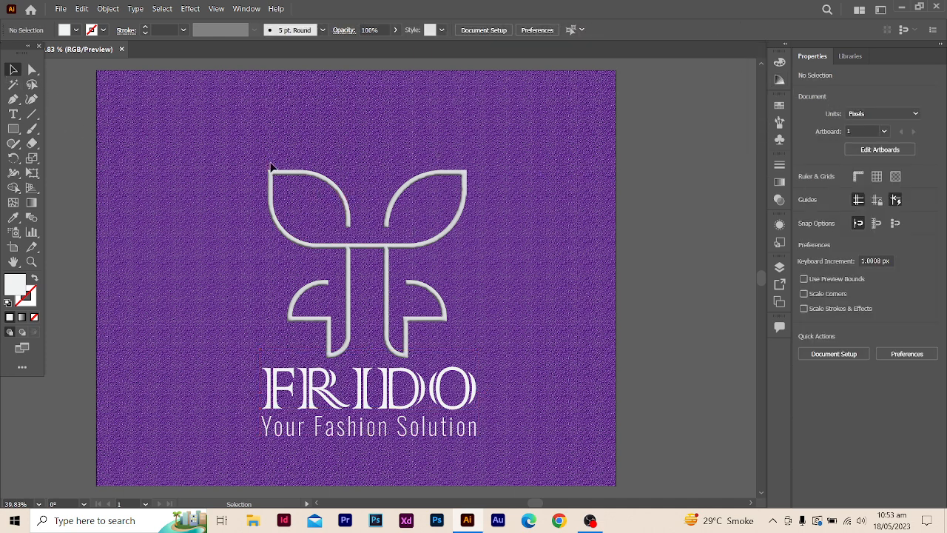
# - Group the symbol, wordmark and tagline, and center the group horizontally and vertically on the artboard
pyautogui.hotkey('ctrl', 'a')
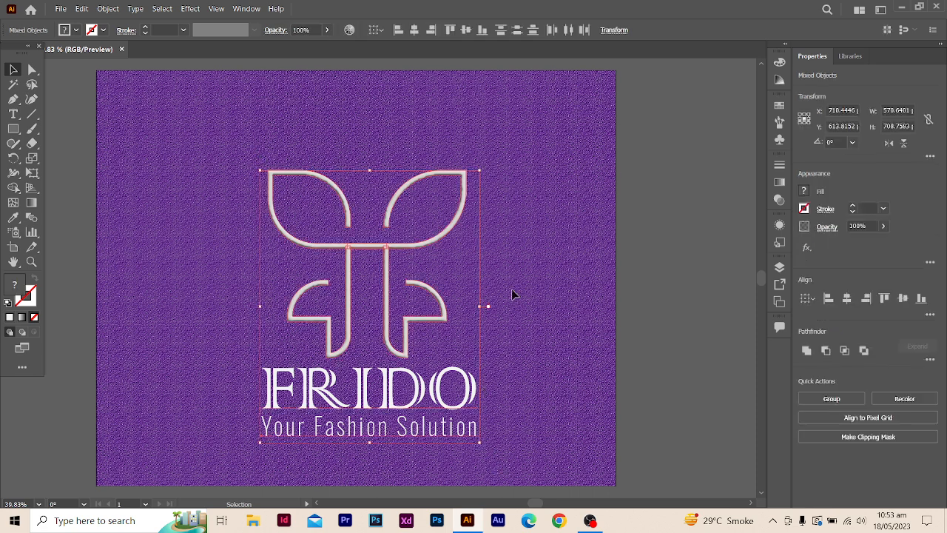
pyautogui.hotkey('ctrl', 'g')
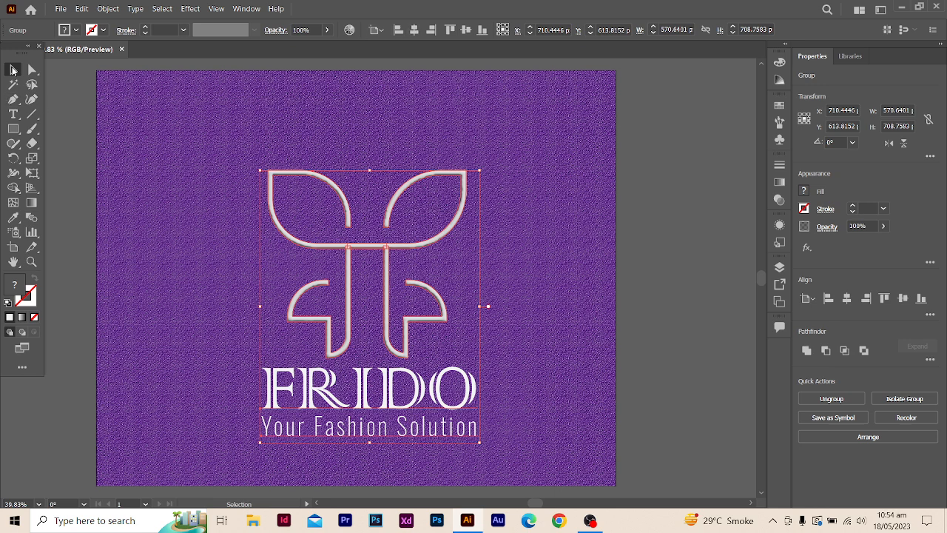
pyautogui.click(415, 30)
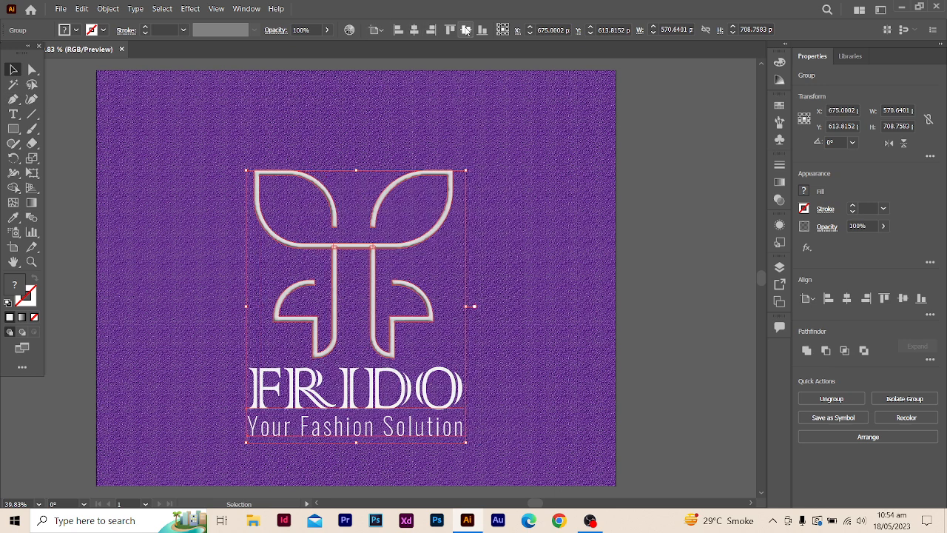
pyautogui.click(467, 30)
pyautogui.click(692, 299)
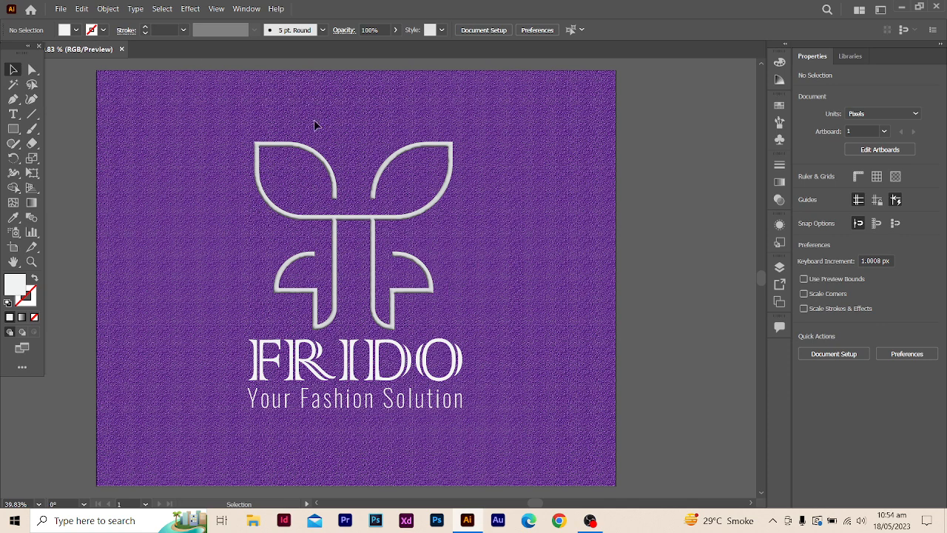
pyautogui.click(60, 8)
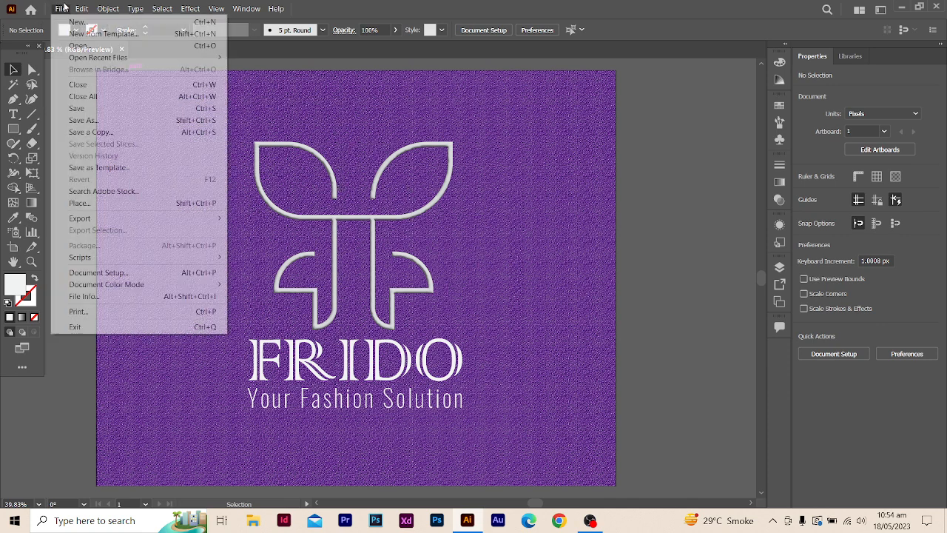
pyautogui.moveTo(115, 218)
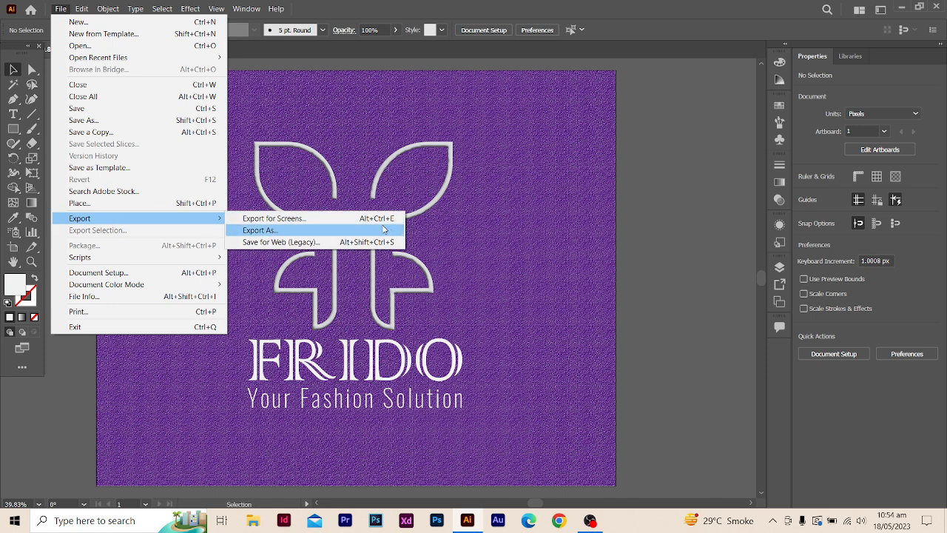
pyautogui.click(283, 235)
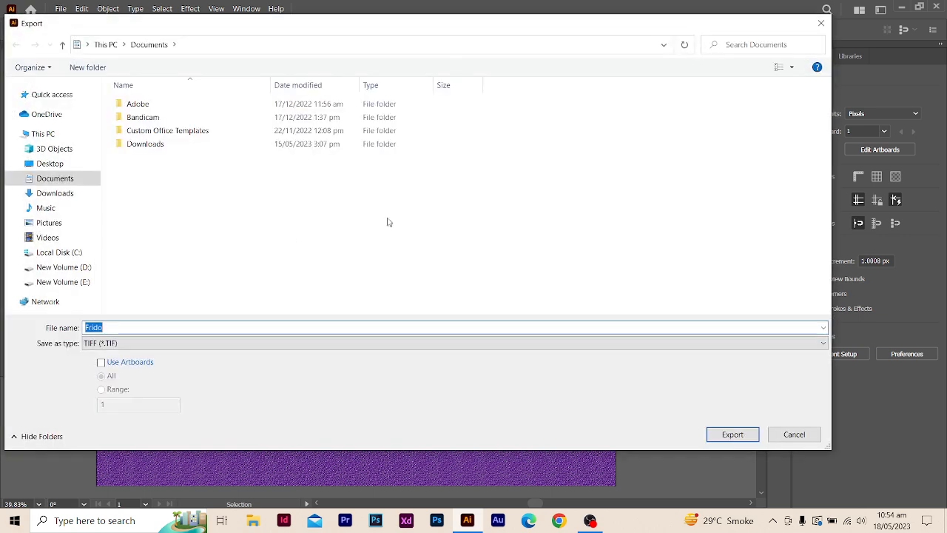
pyautogui.click(198, 342)
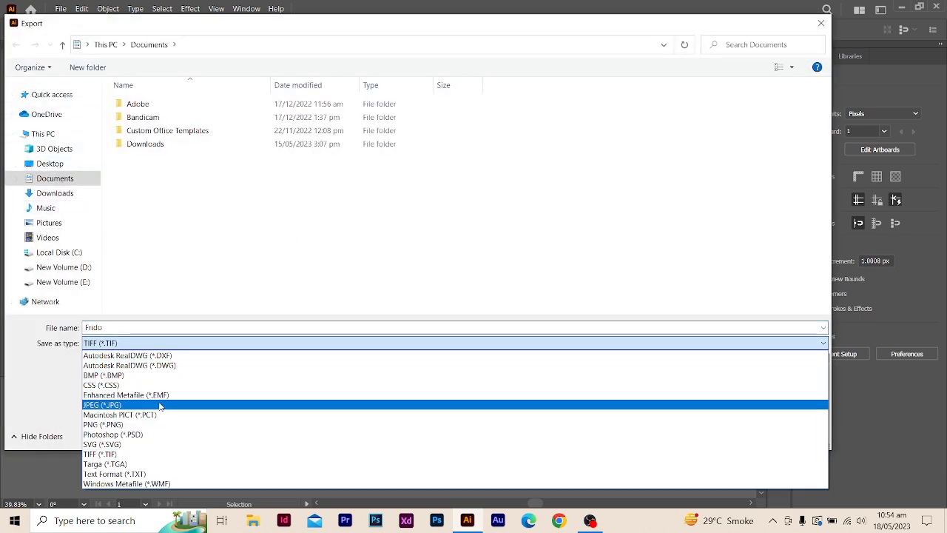
pyautogui.click(195, 340)
pyautogui.click(119, 344)
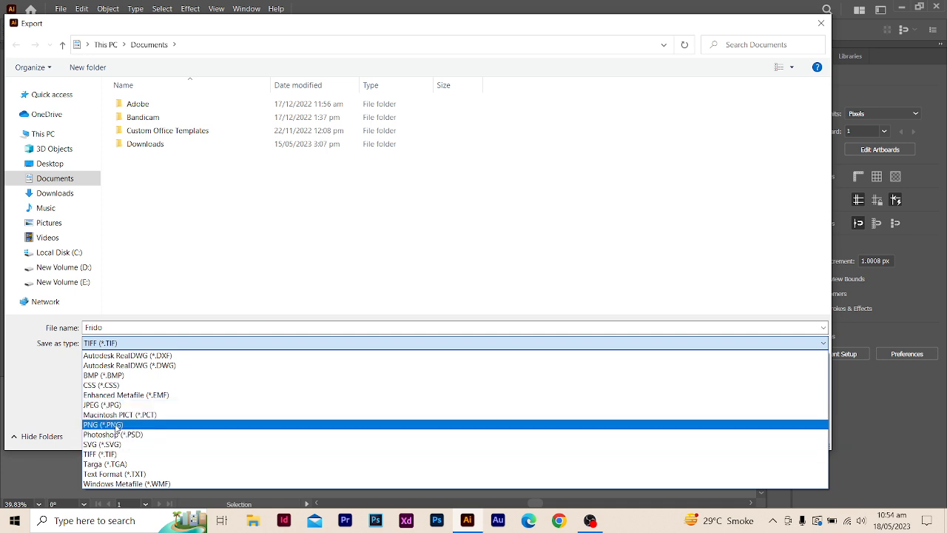
pyautogui.click(215, 258)
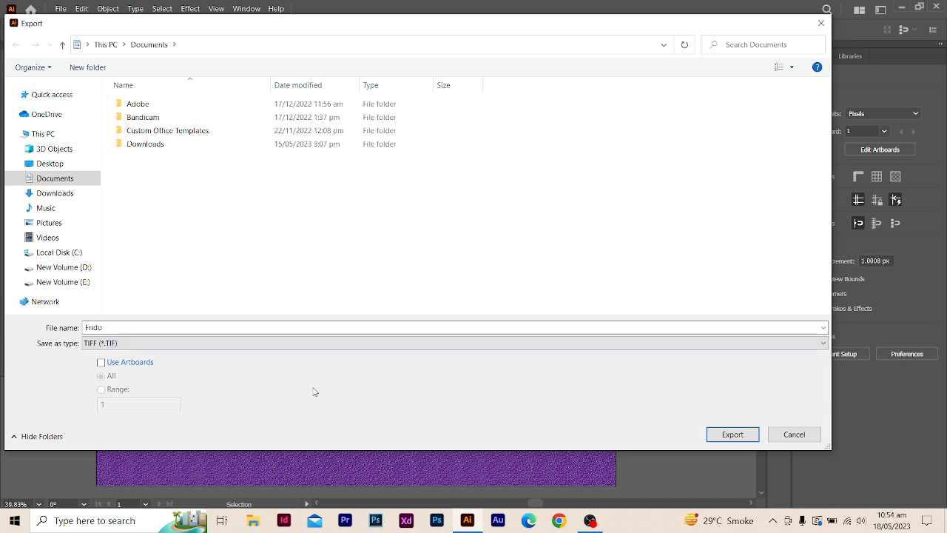
pyautogui.click(104, 367)
pyautogui.click(794, 435)
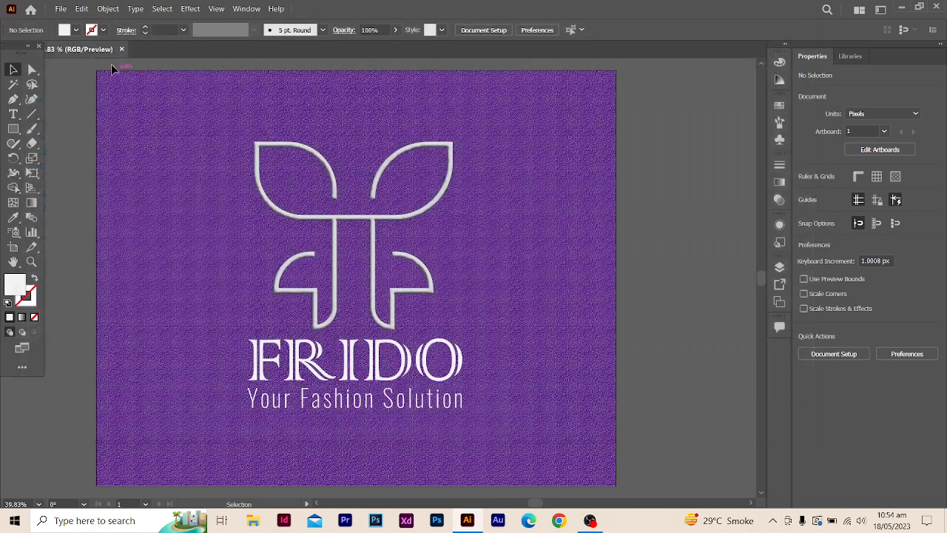
# - Start an Export for Screens of the logo and select all artboards instead of the full document
pyautogui.click(61, 8)
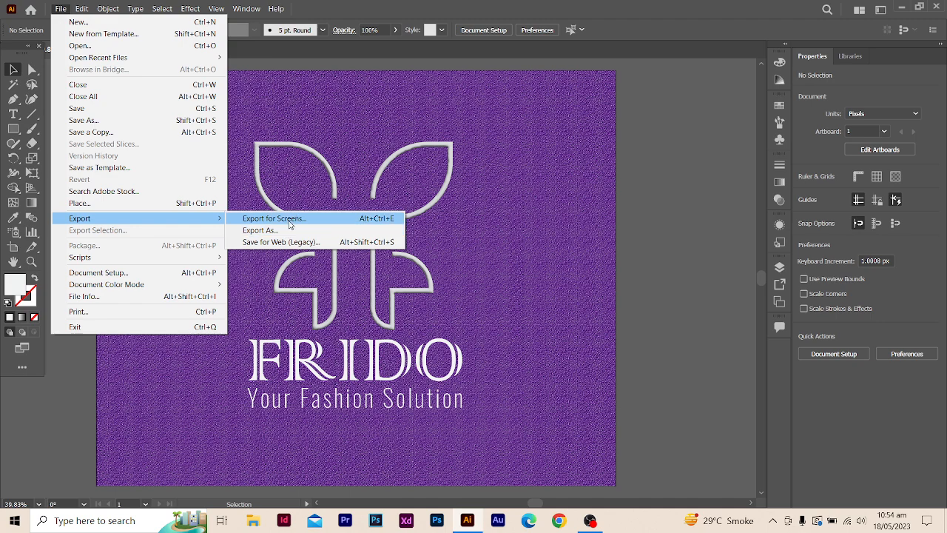
pyautogui.click(289, 220)
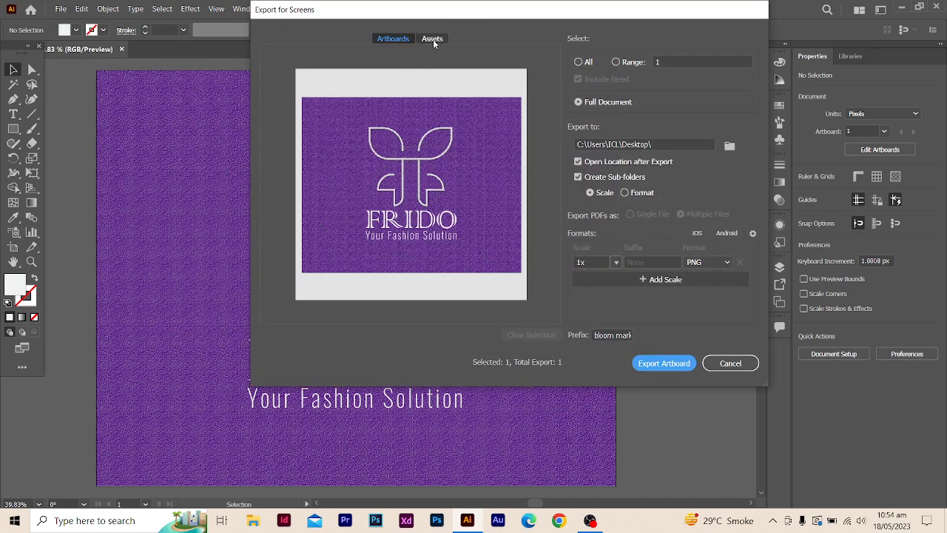
pyautogui.click(433, 40)
pyautogui.click(406, 40)
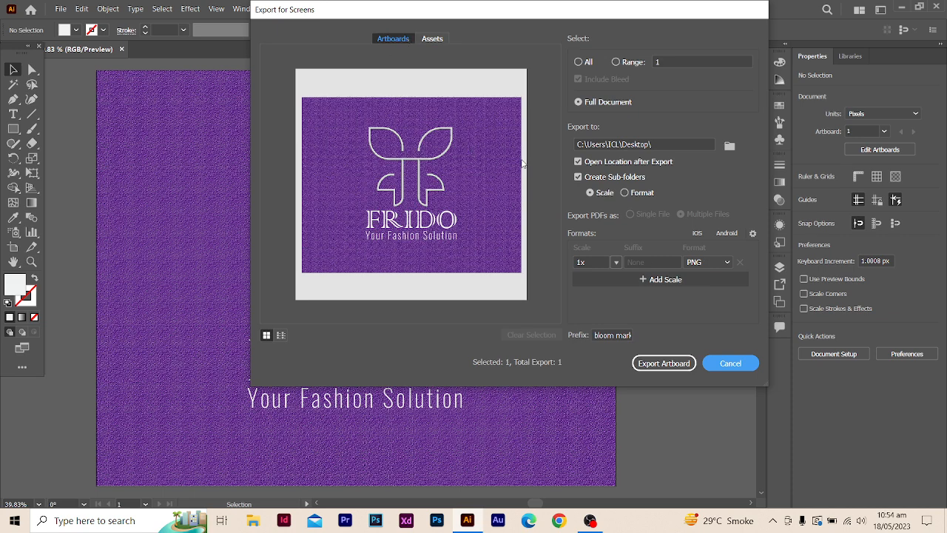
pyautogui.click(580, 63)
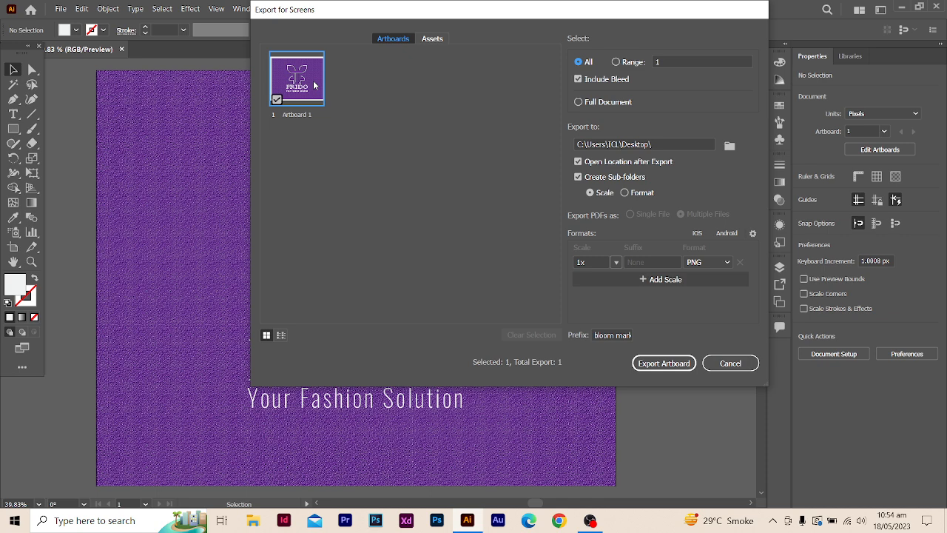
pyautogui.click(726, 262)
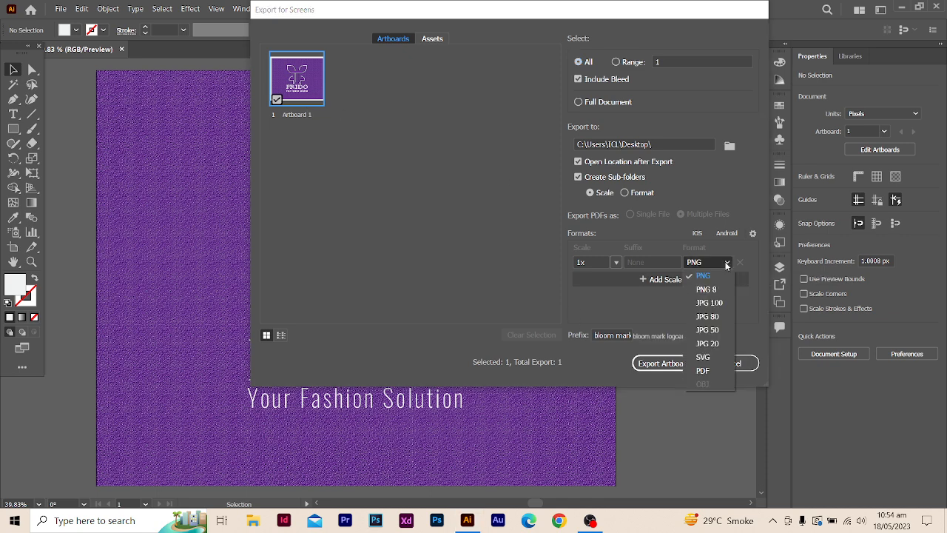
pyautogui.click(749, 247)
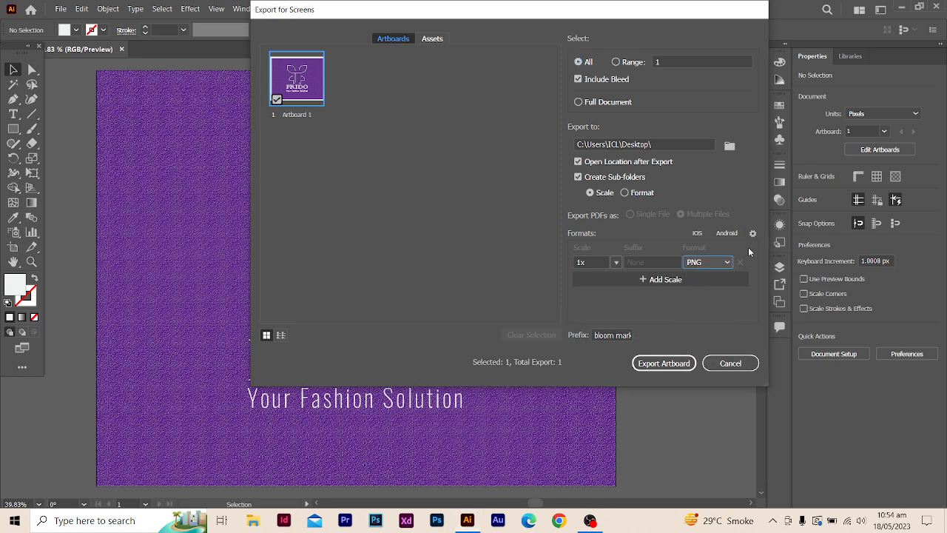
pyautogui.click(678, 280)
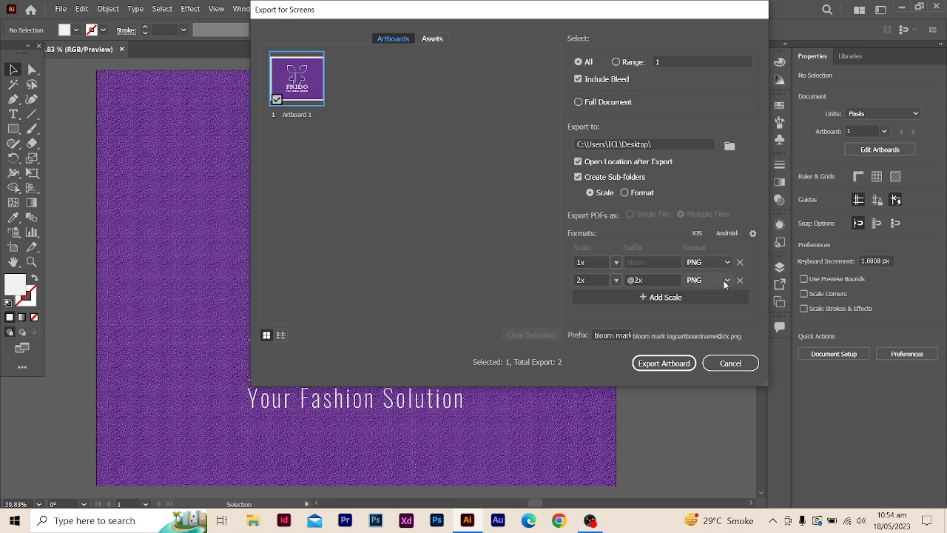
# - Change the 2x export format to JPG 100 and add a third export in PDF format
pyautogui.click(717, 281)
pyautogui.click(709, 321)
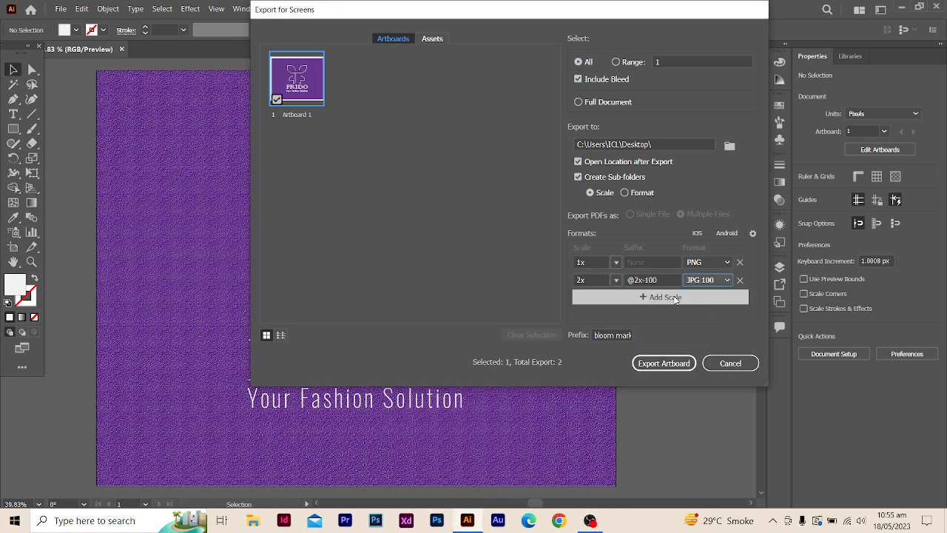
pyautogui.click(709, 297)
pyautogui.click(740, 296)
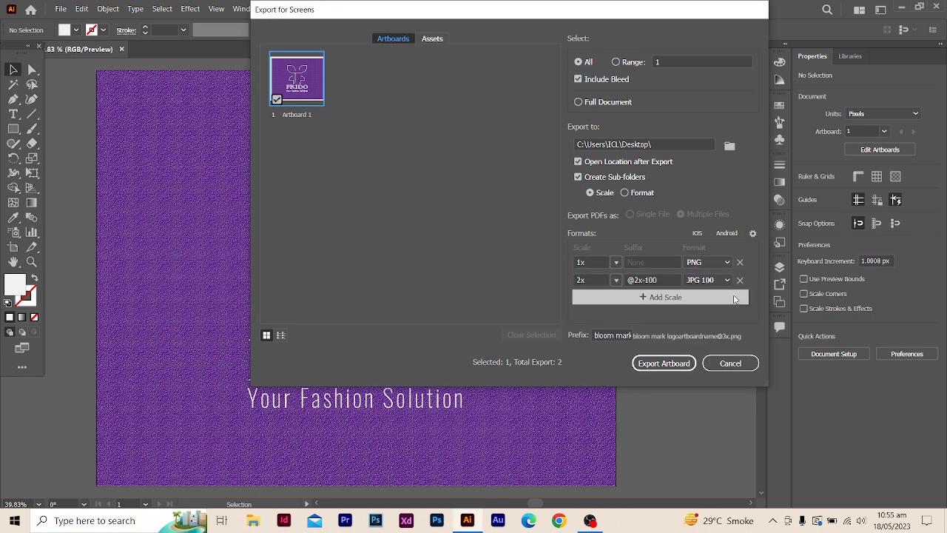
pyautogui.click(707, 298)
pyautogui.click(726, 299)
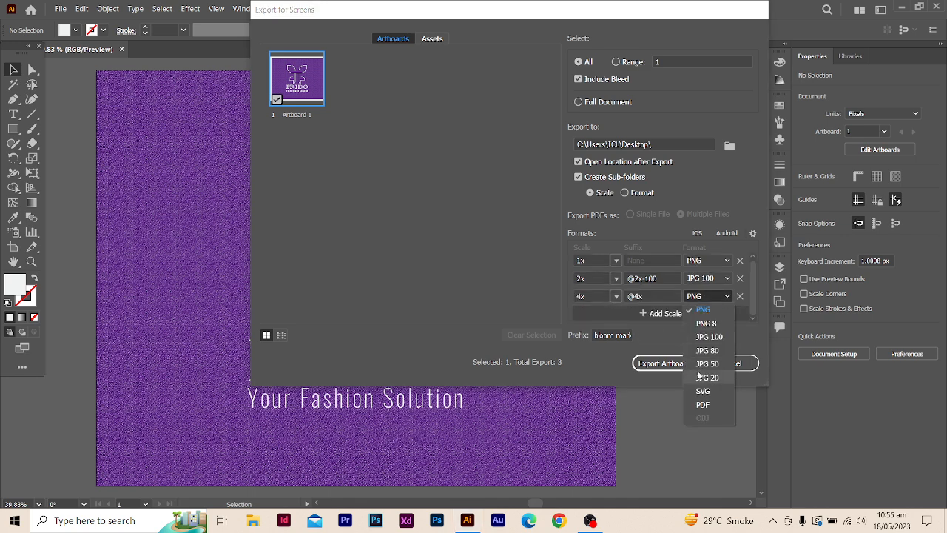
pyautogui.click(714, 404)
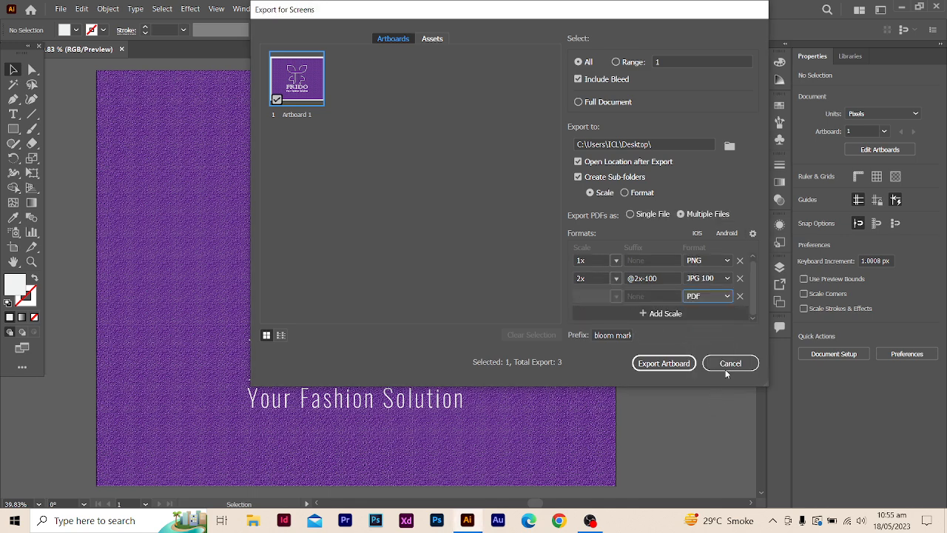
# - Add a fourth export in SVG format and export the artboard to the Desktop
pyautogui.click(703, 317)
pyautogui.click(712, 296)
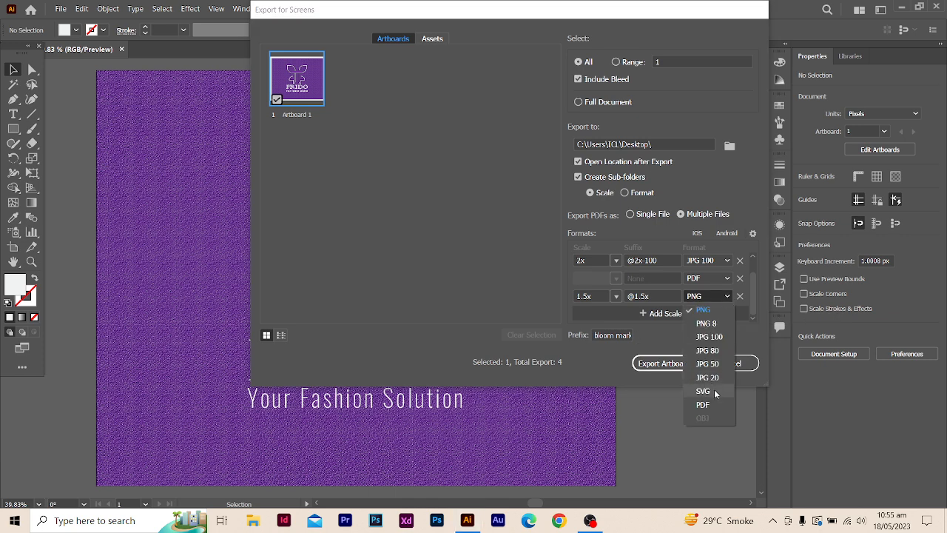
pyautogui.click(704, 390)
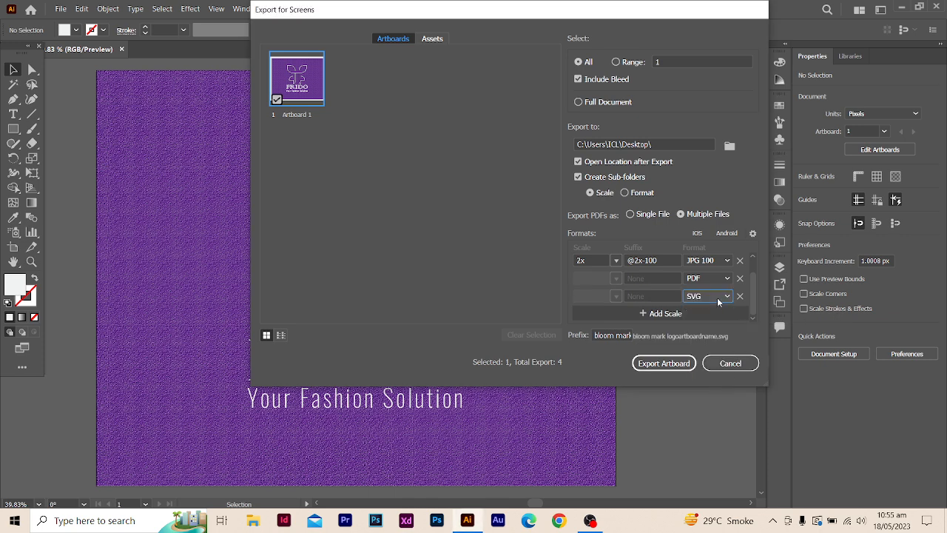
pyautogui.click(665, 363)
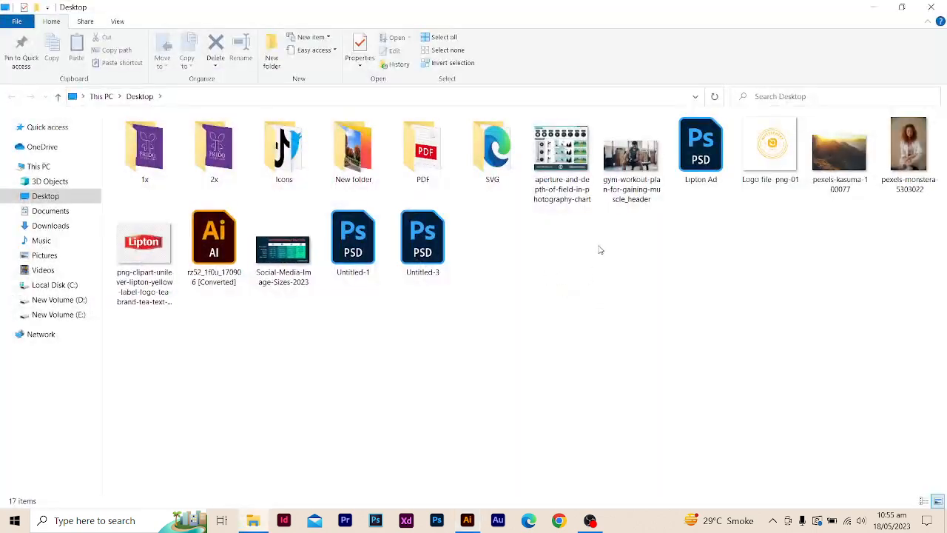
# - Open the exported 2x folder and check the file properties of the logo JPG
pyautogui.doubleClick(210, 159)
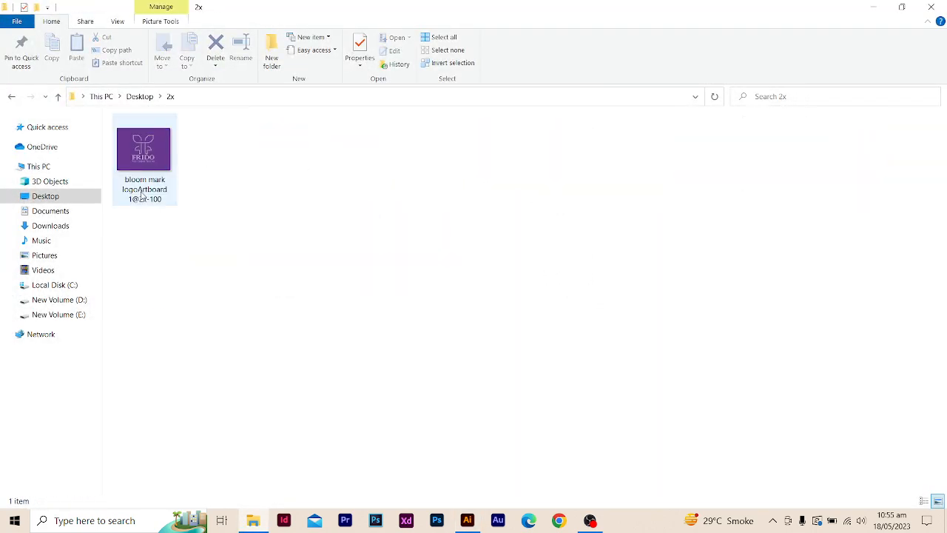
pyautogui.rightClick(143, 189)
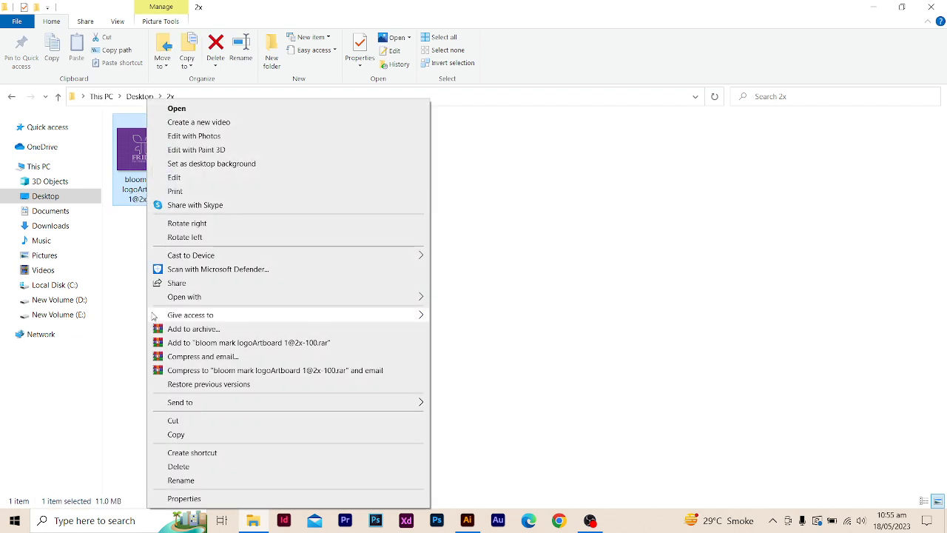
pyautogui.click(219, 499)
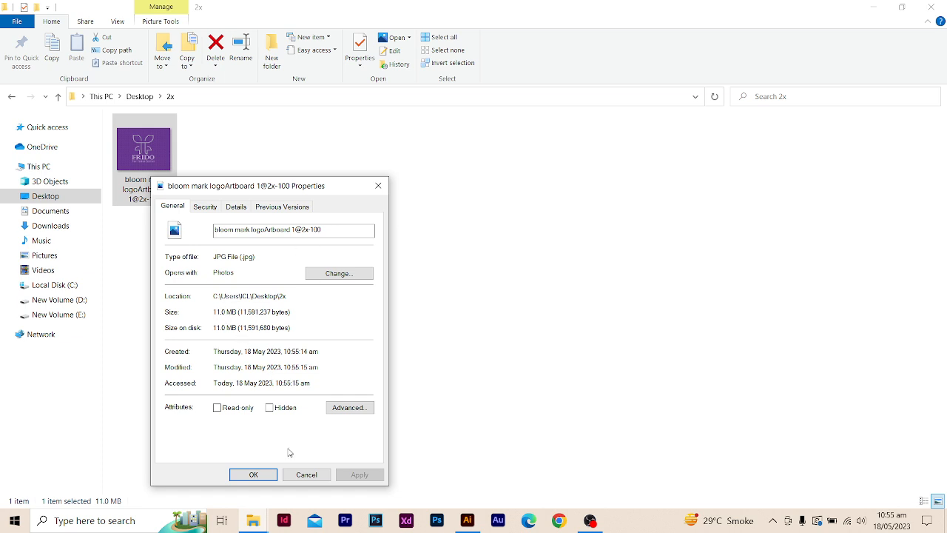
pyautogui.click(306, 474)
# - Look at the exported logo PNG in the Desktop's 1x folder and return to the Desktop folder
pyautogui.click(12, 98)
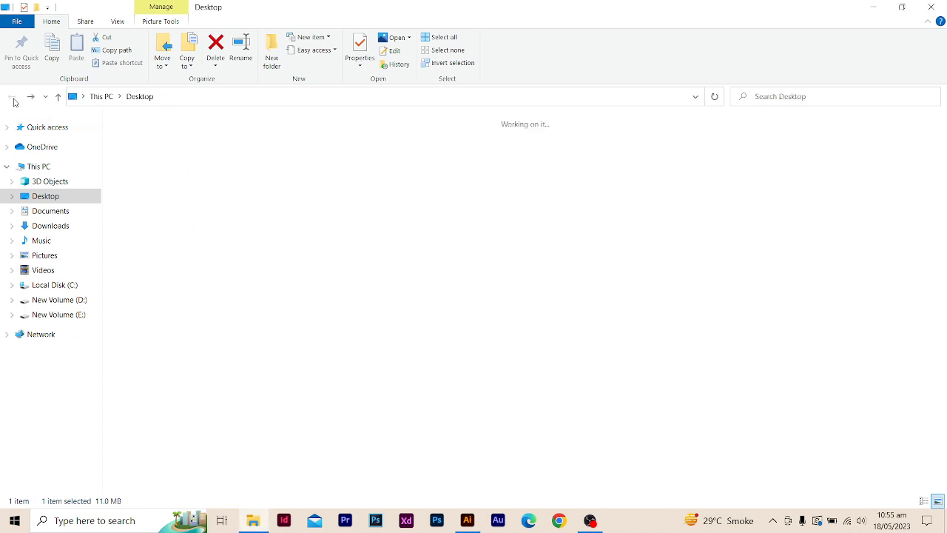
pyautogui.doubleClick(166, 164)
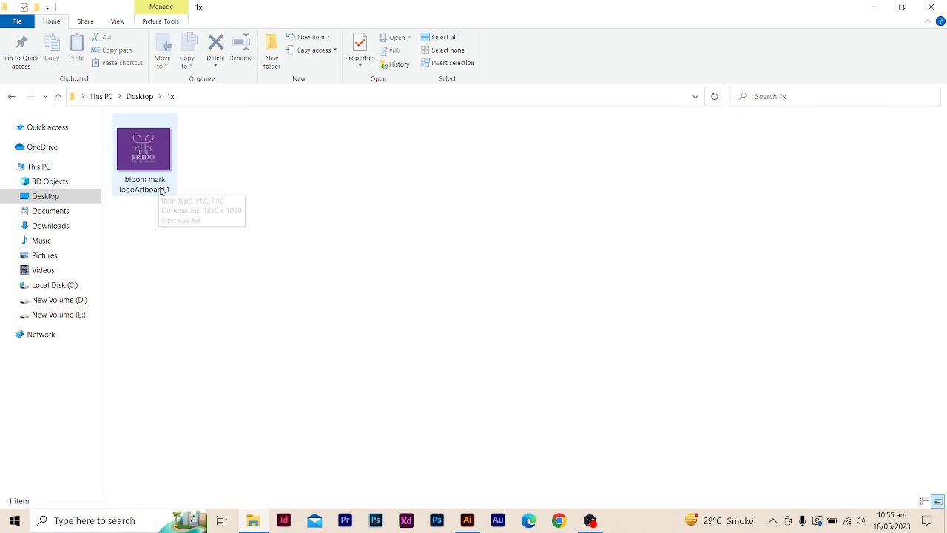
pyautogui.click(13, 99)
pyautogui.click(198, 158)
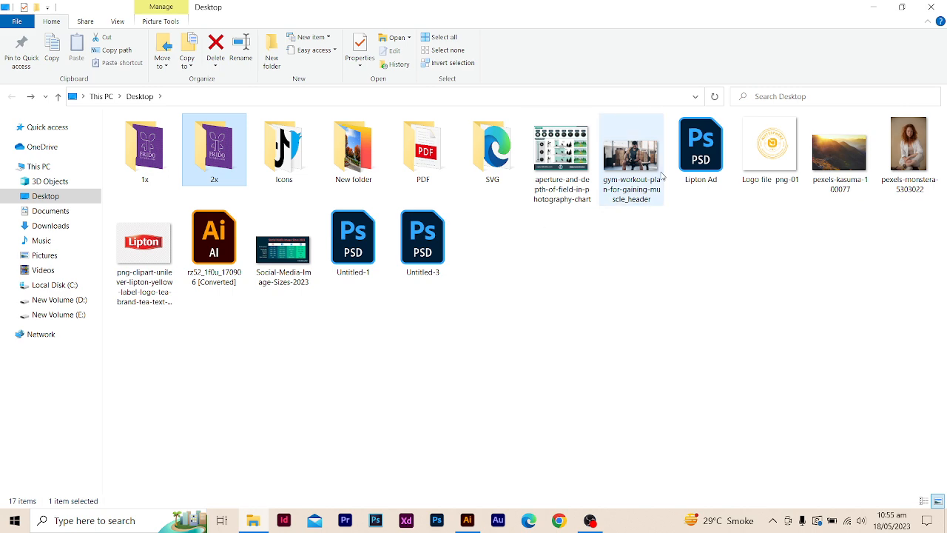
# - Open the exported logo from the SVG folder in the browser to view it, and close the browser
pyautogui.doubleClick(493, 151)
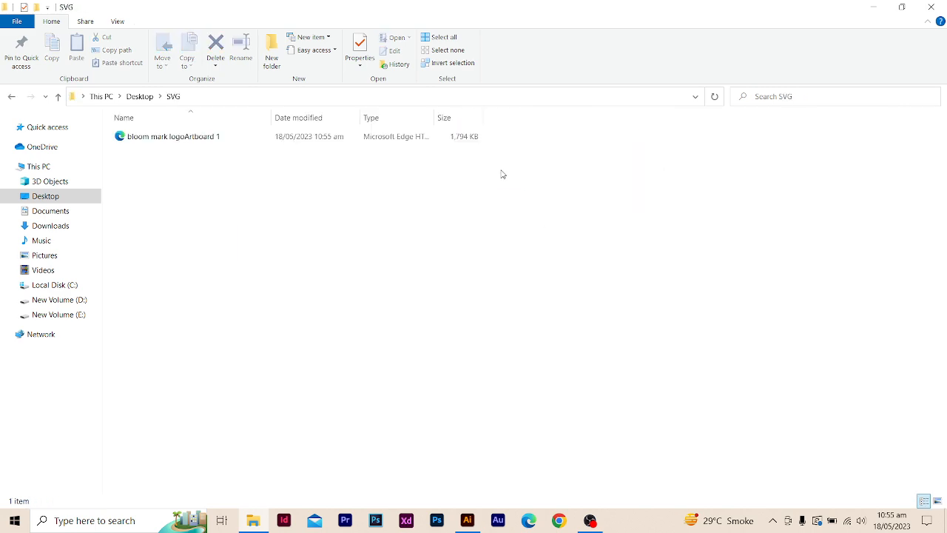
pyautogui.click(214, 139)
pyautogui.doubleClick(214, 139)
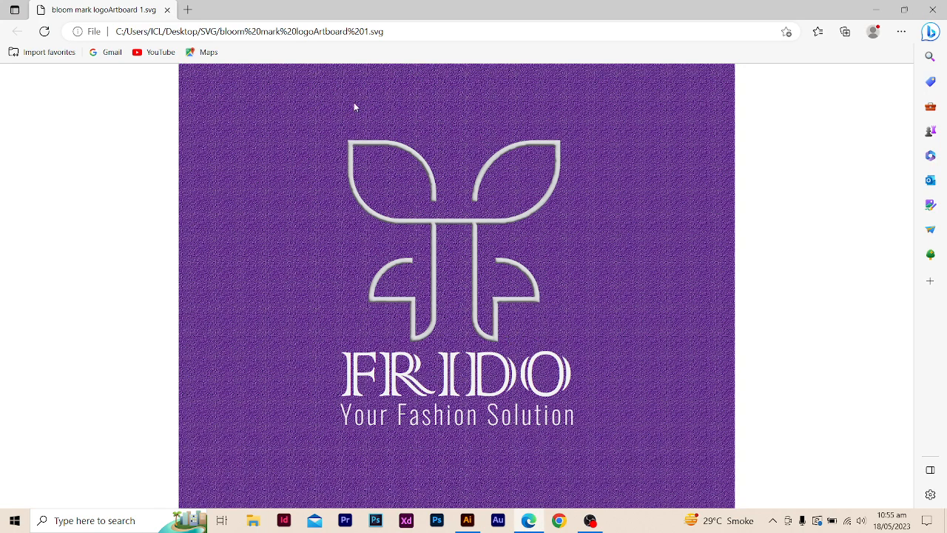
pyautogui.click(933, 9)
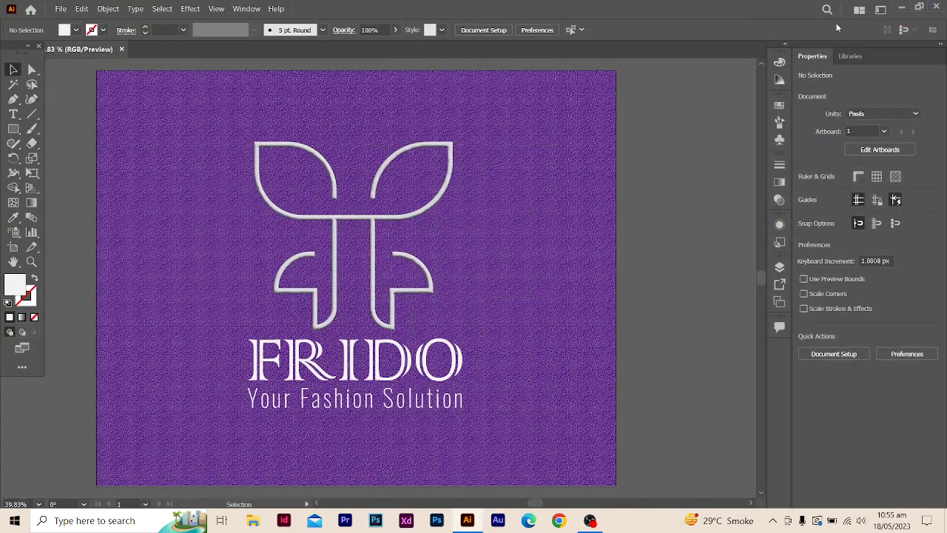
pyautogui.click(61, 9)
pyautogui.moveTo(79, 16)
pyautogui.click(528, 5)
pyautogui.click(590, 520)
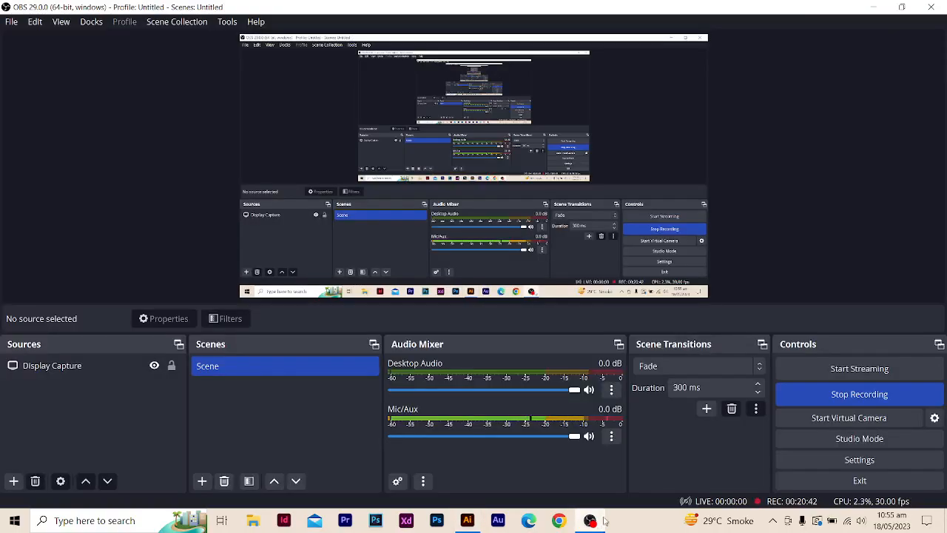